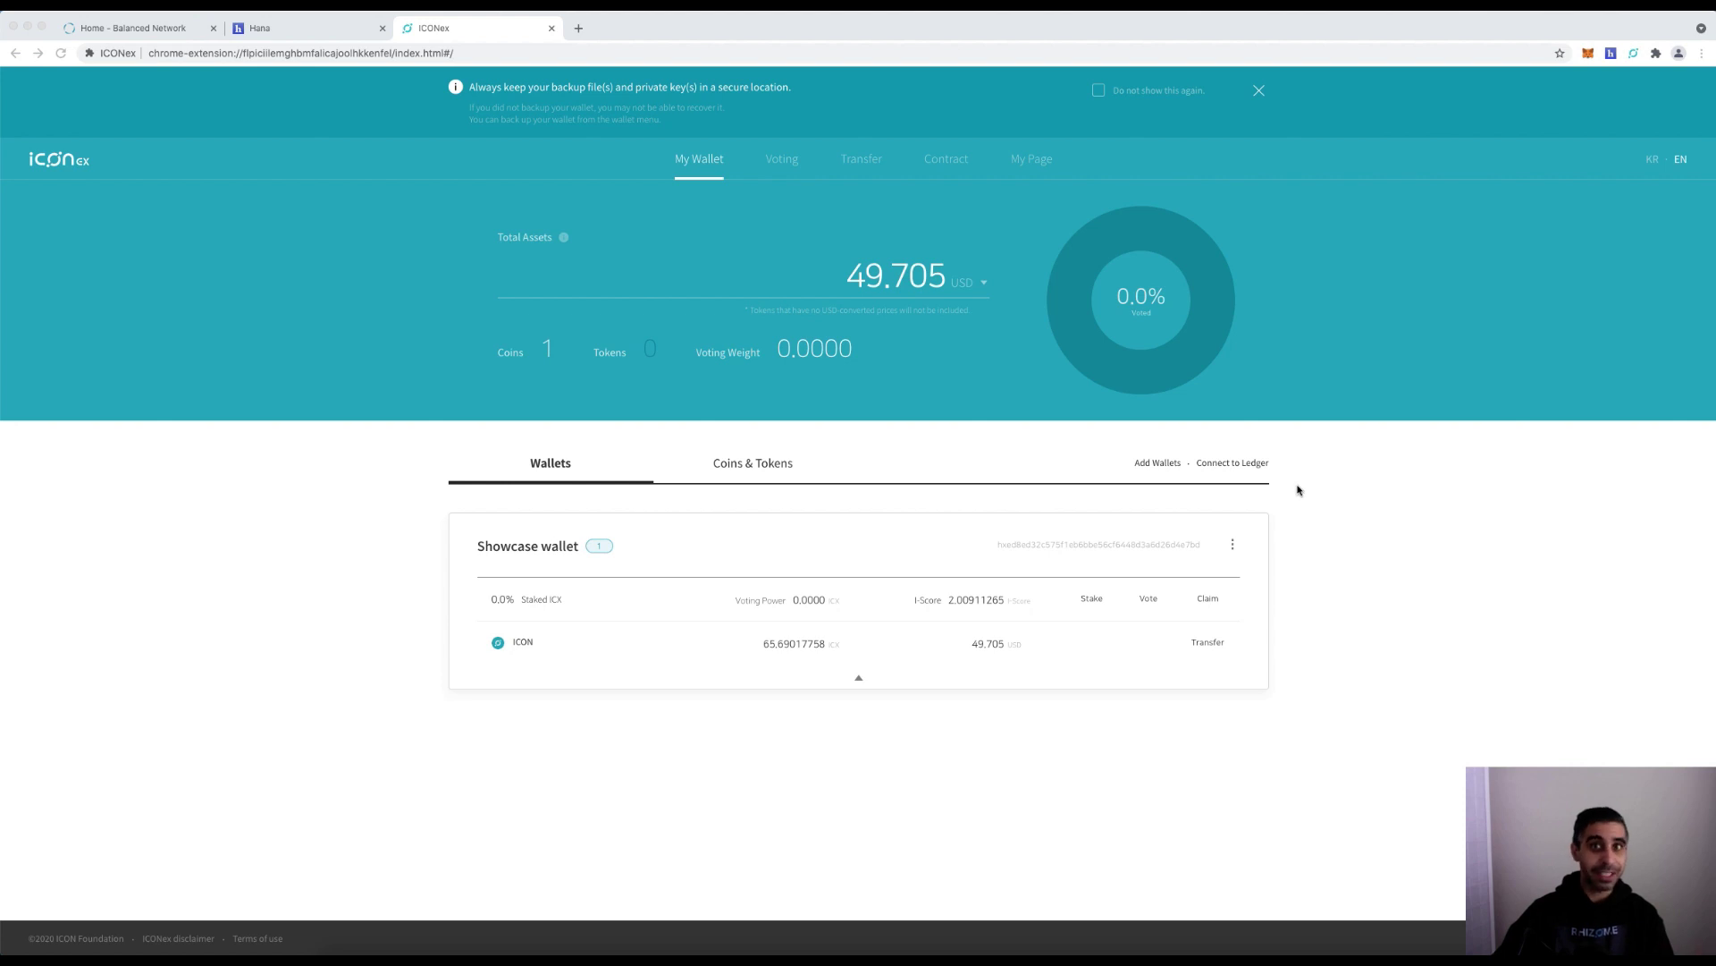
Step: Start backing up the Showcase wallet, confirm its password, then close the backup options
left_click(1329, 547)
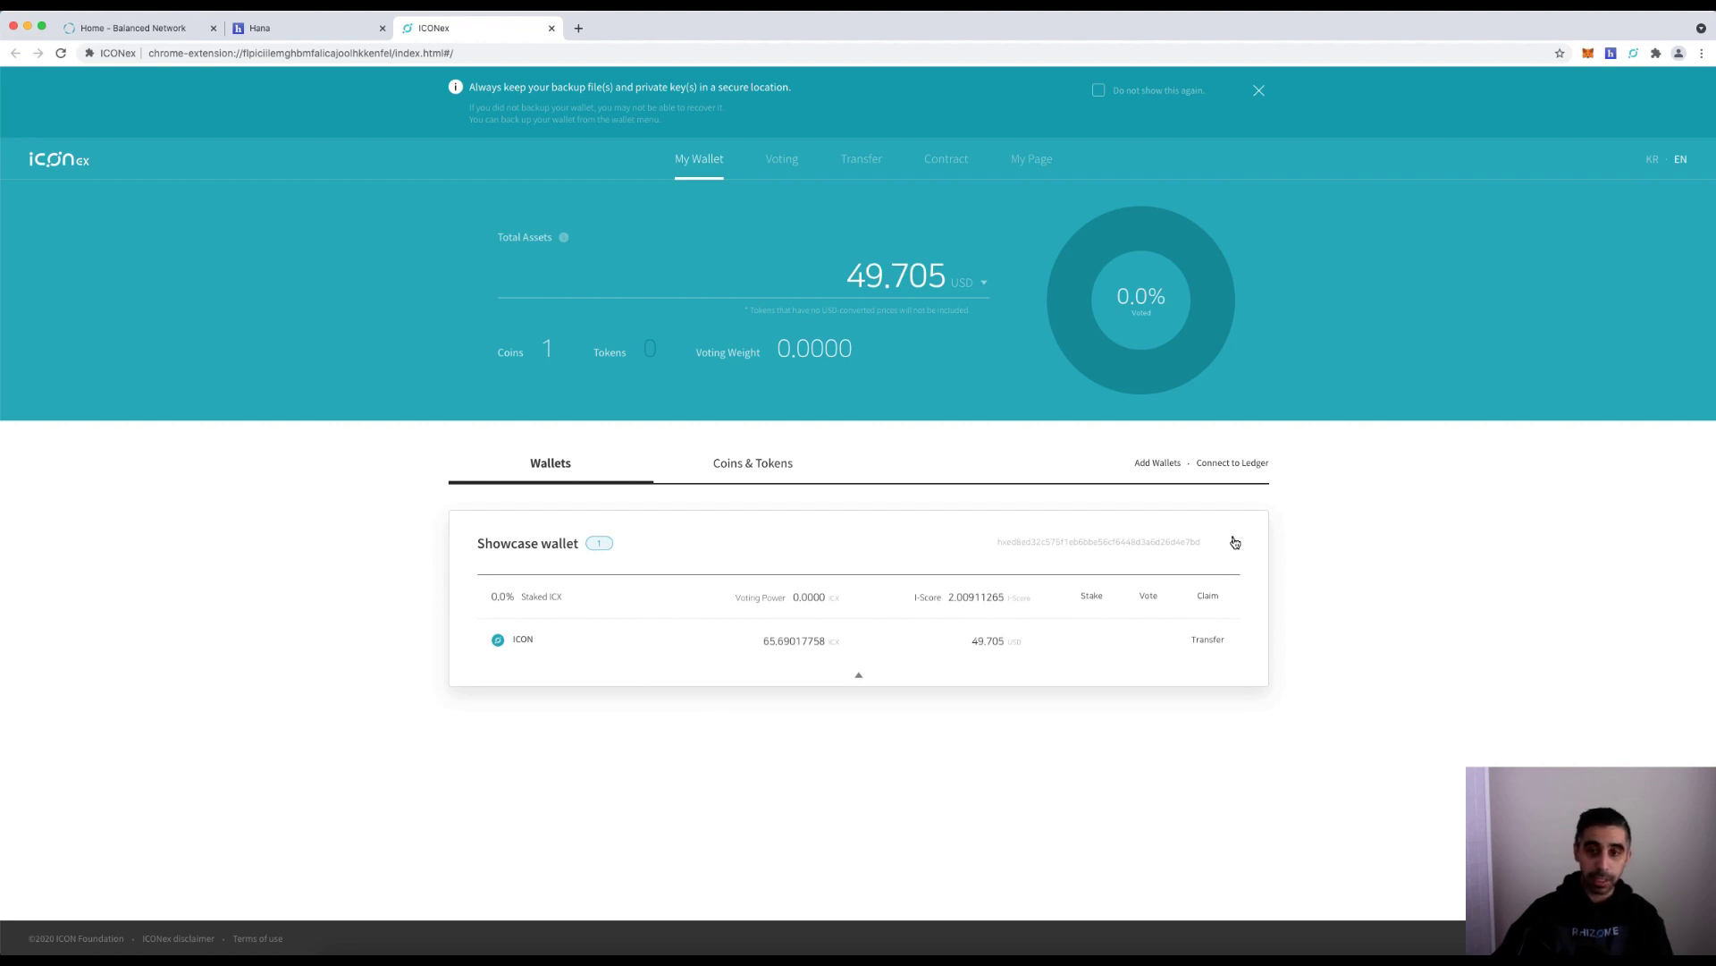
mouse_move(858, 543)
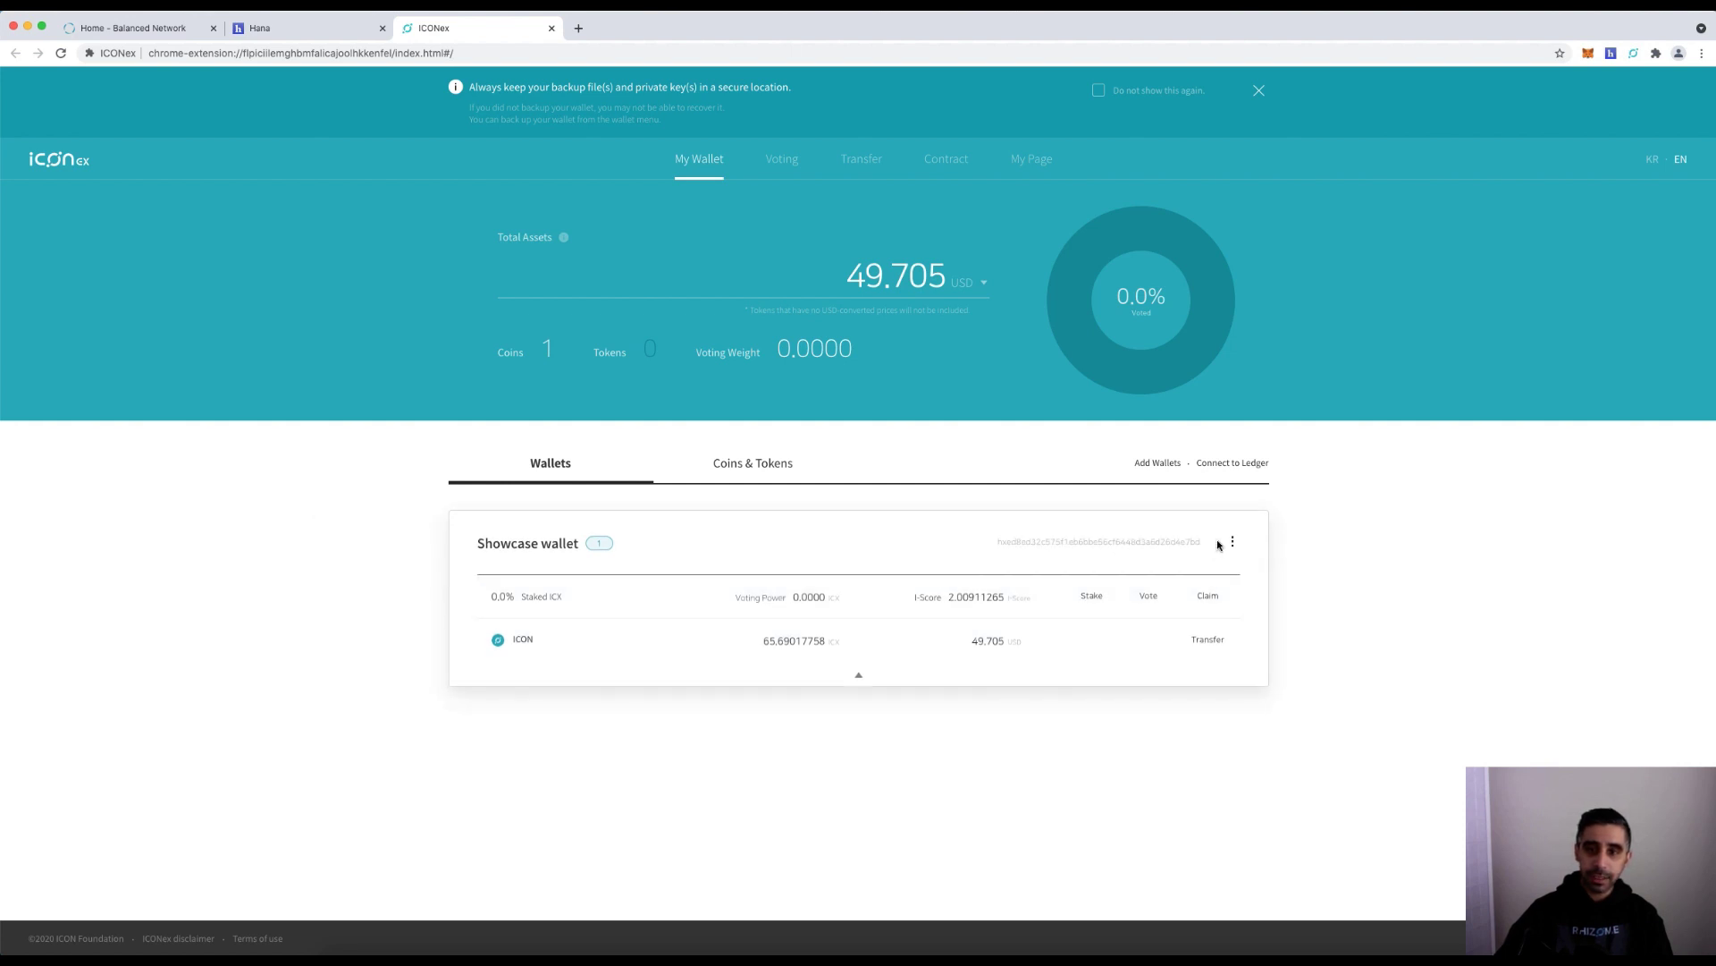
left_click(1231, 542)
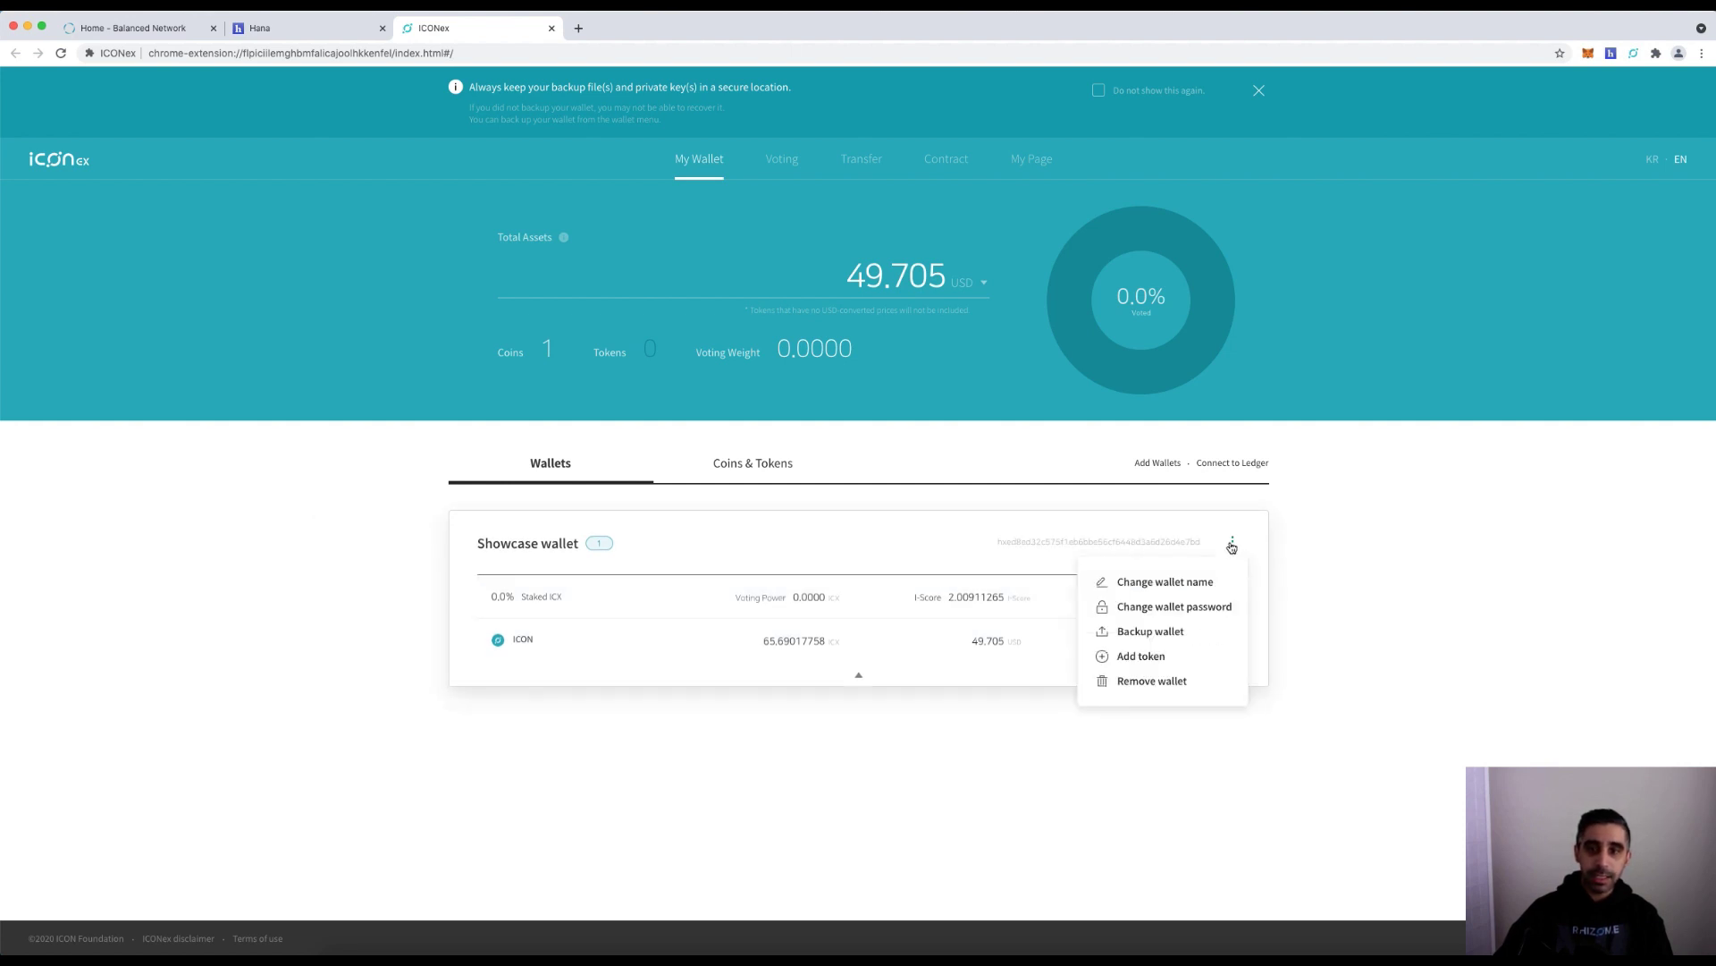
left_click(1180, 641)
left_click(708, 518)
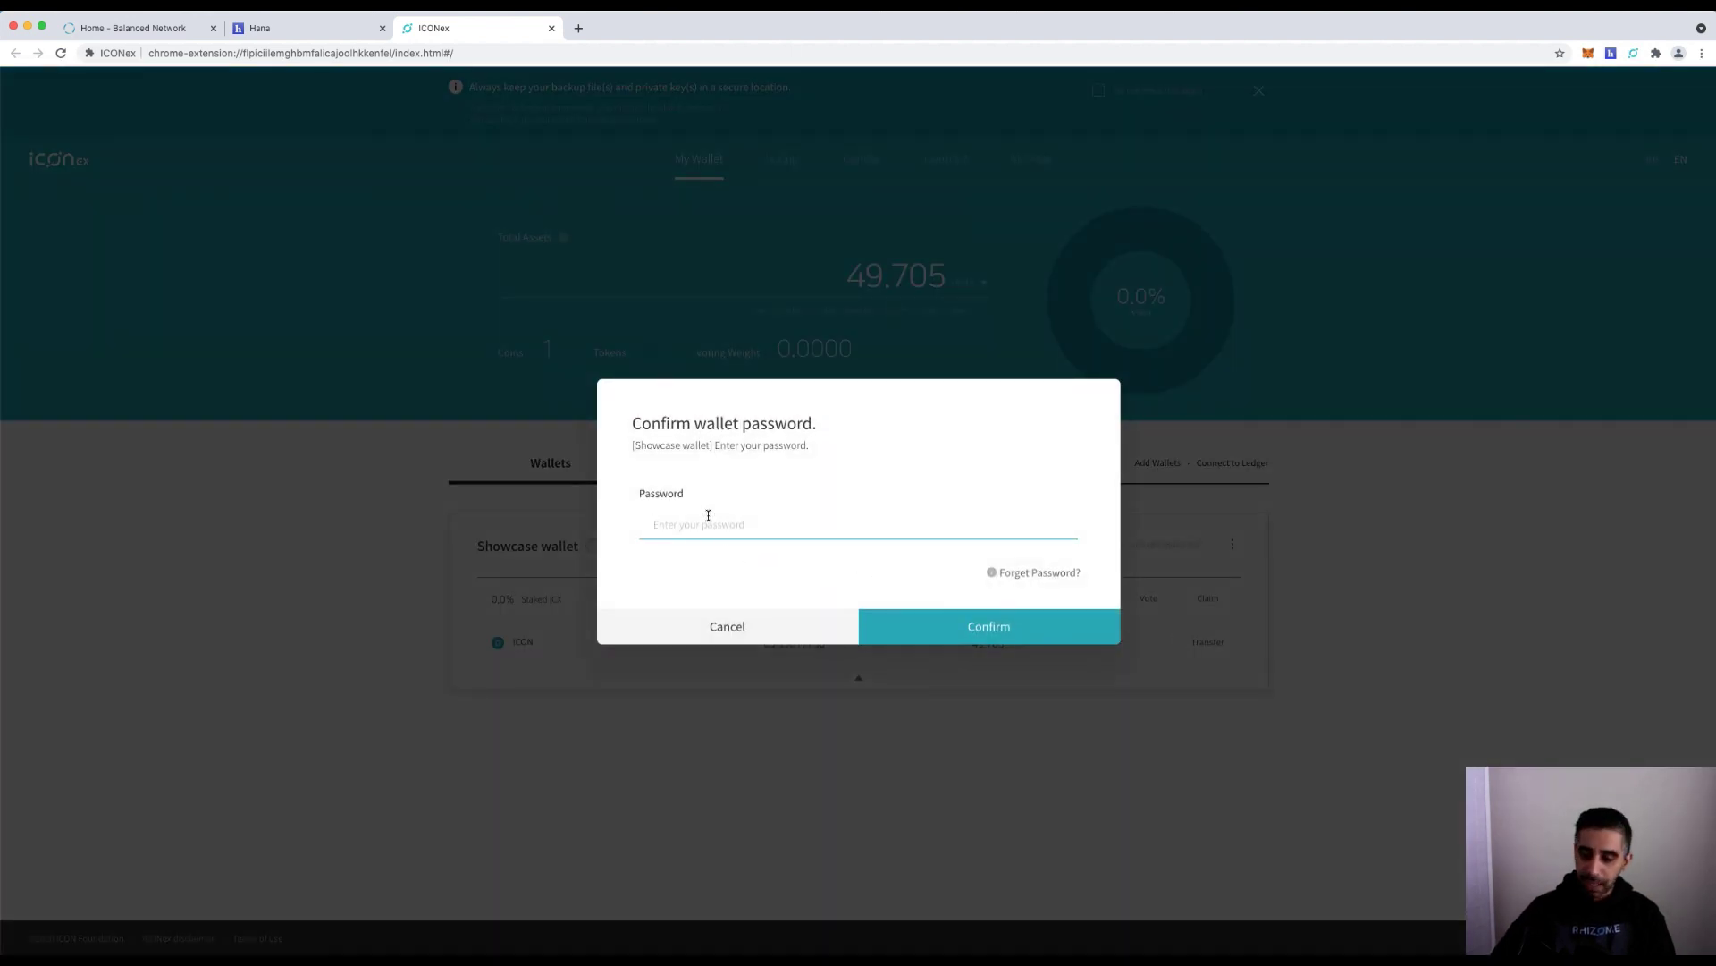
type("password")
key("Return")
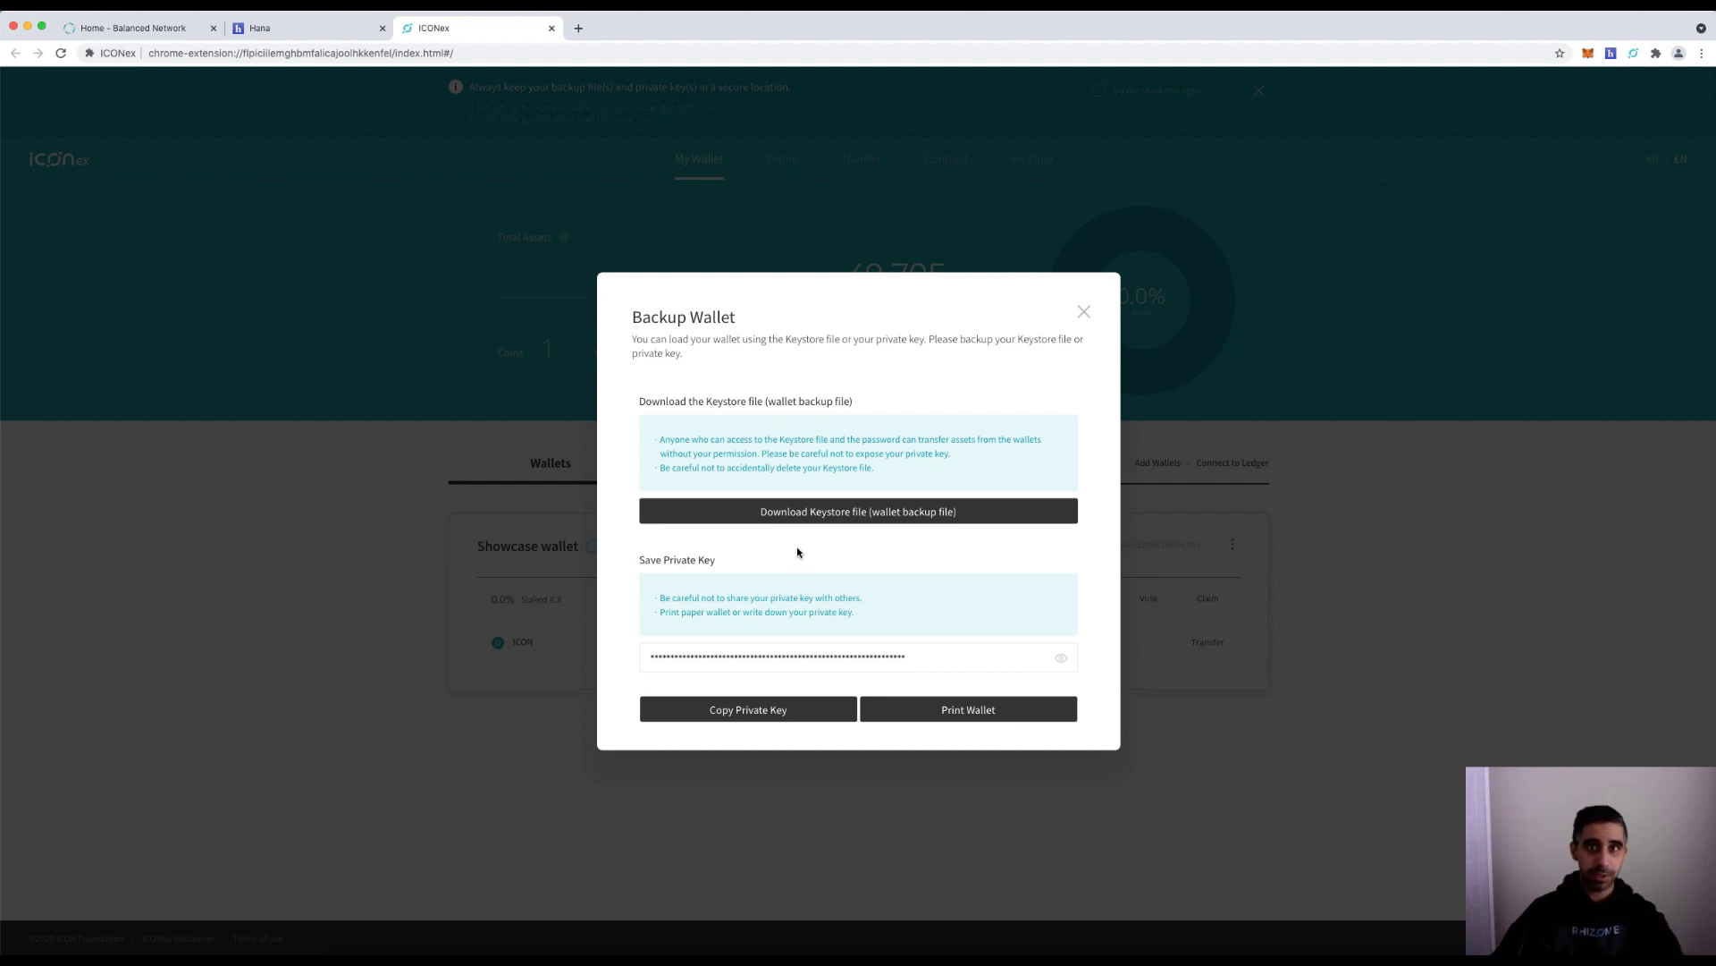
left_click(1082, 314)
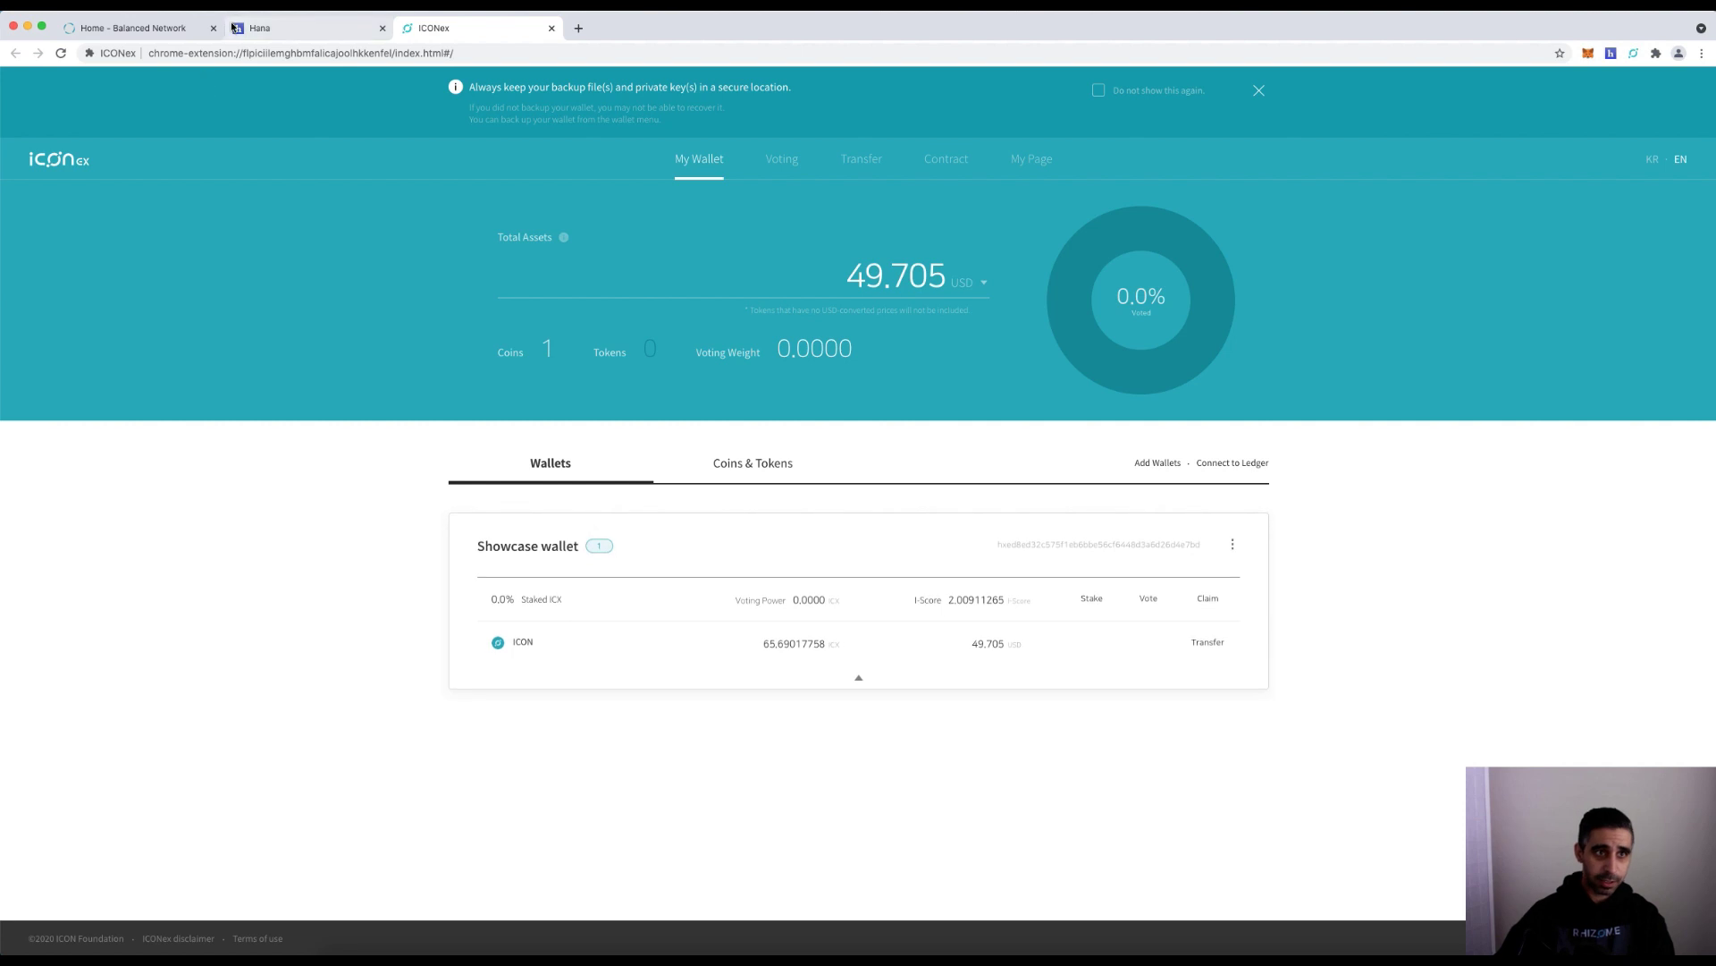
Step: In Hana, step through the three introductory slides and choose Get started
left_click(274, 29)
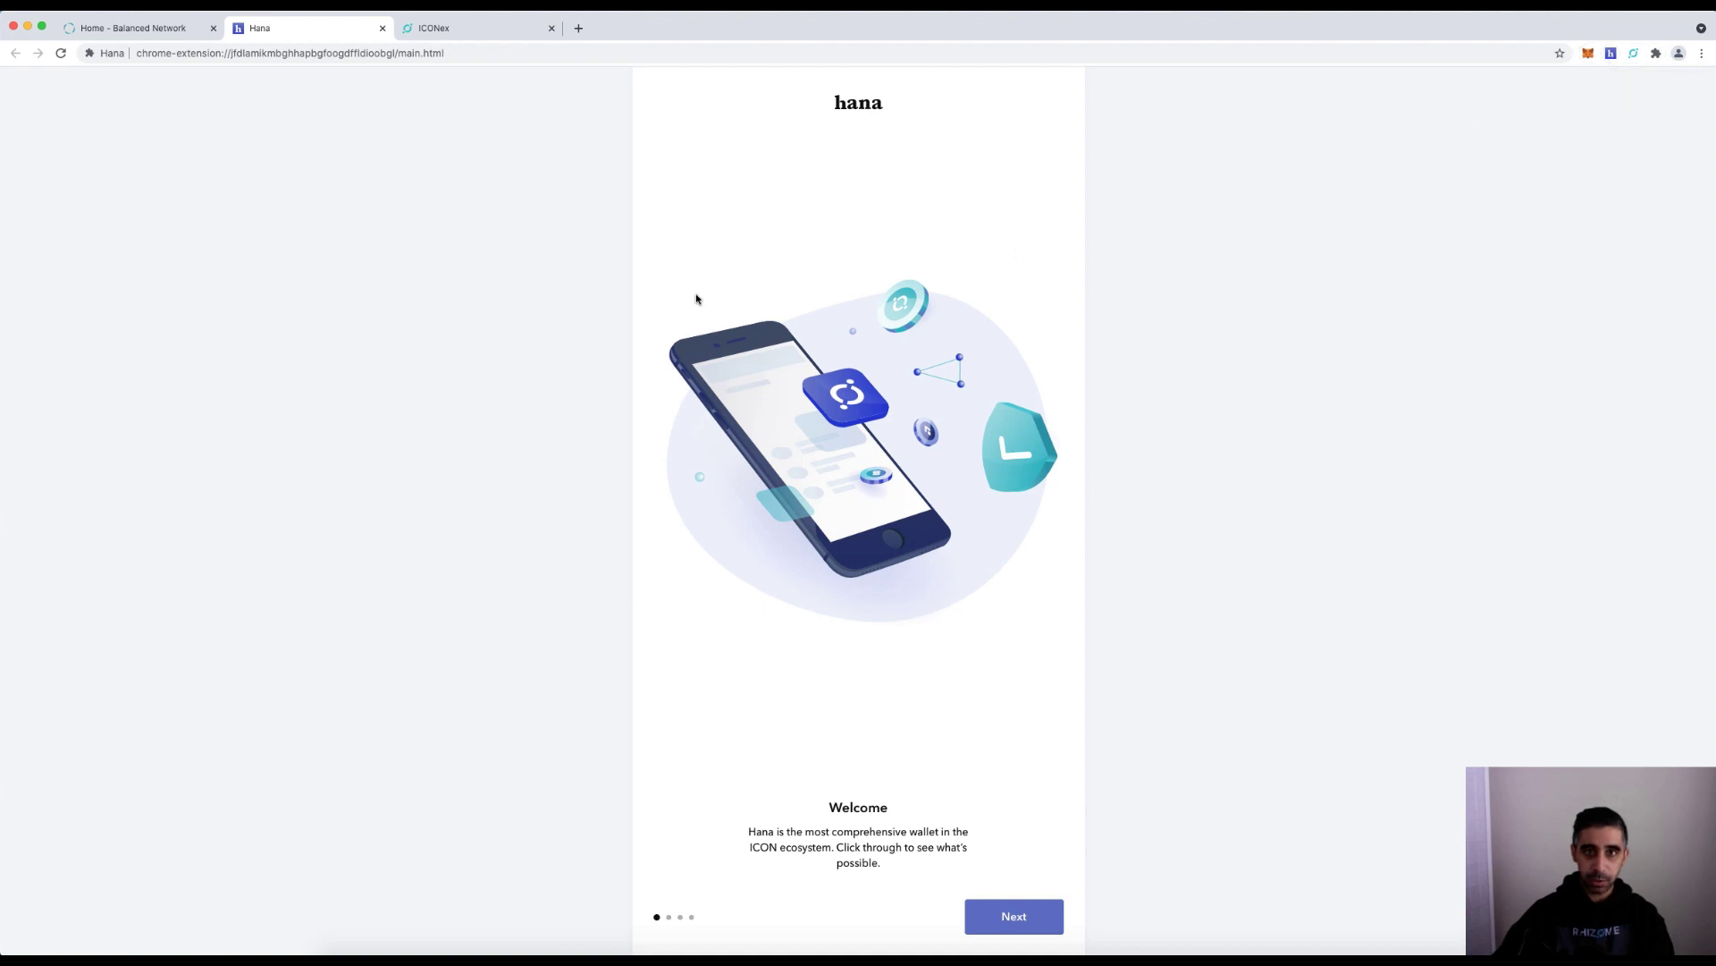
left_click(1020, 920)
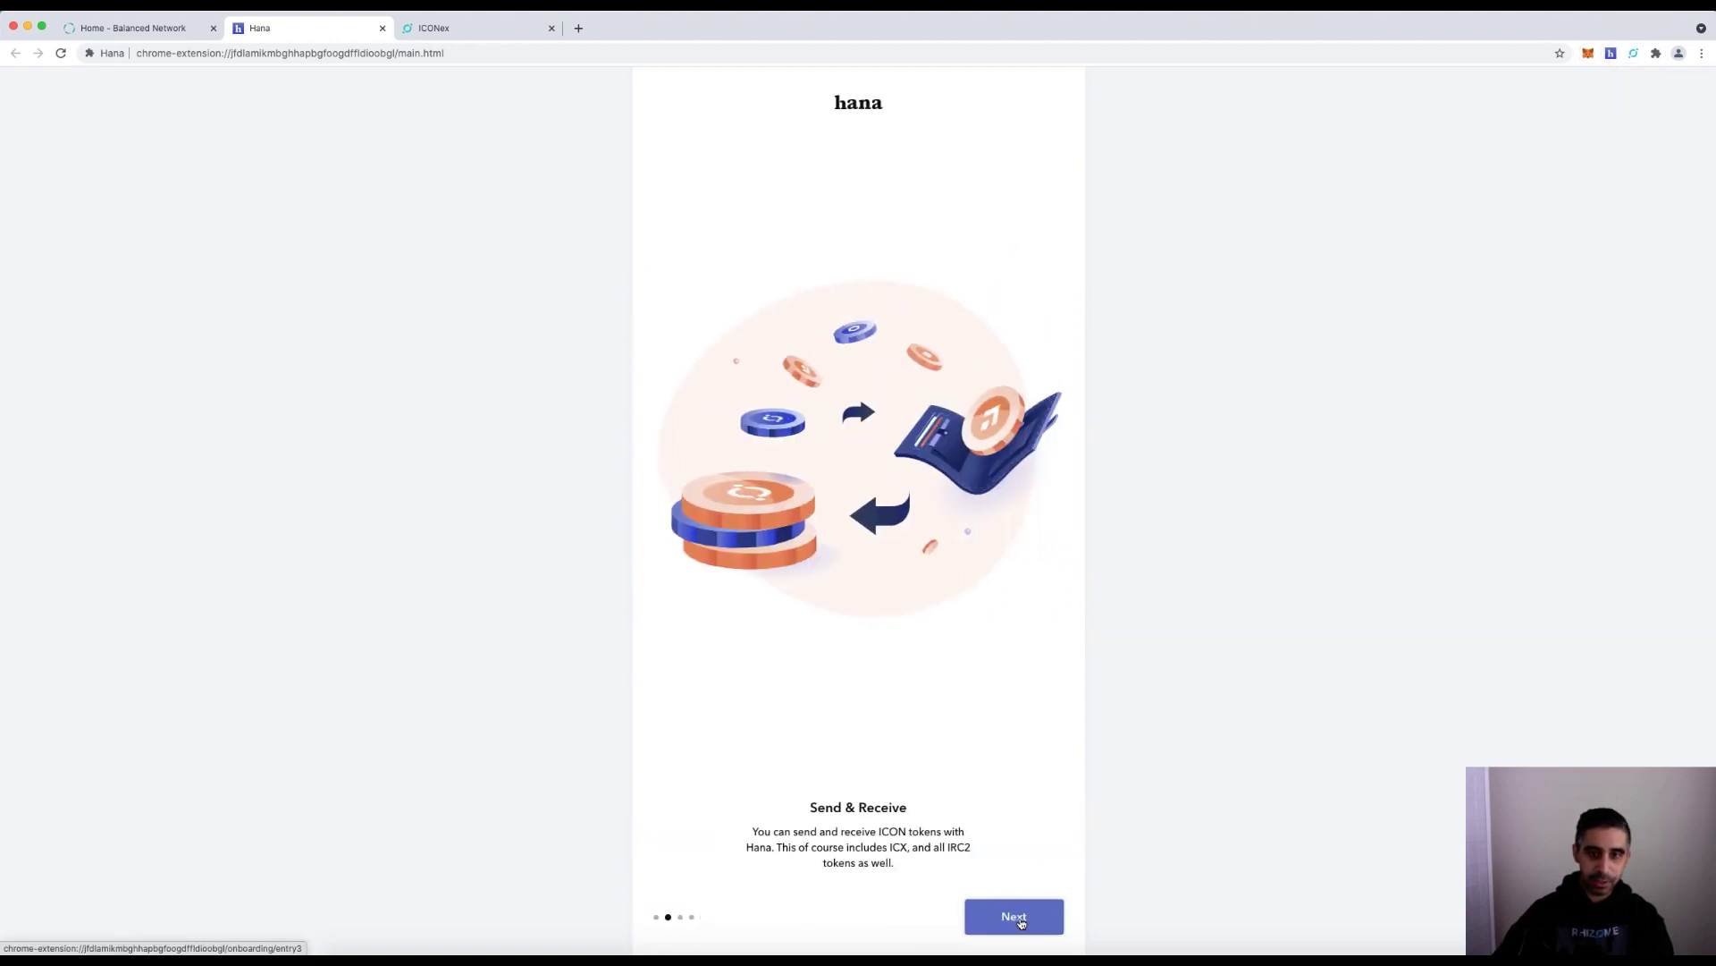
left_click(1020, 920)
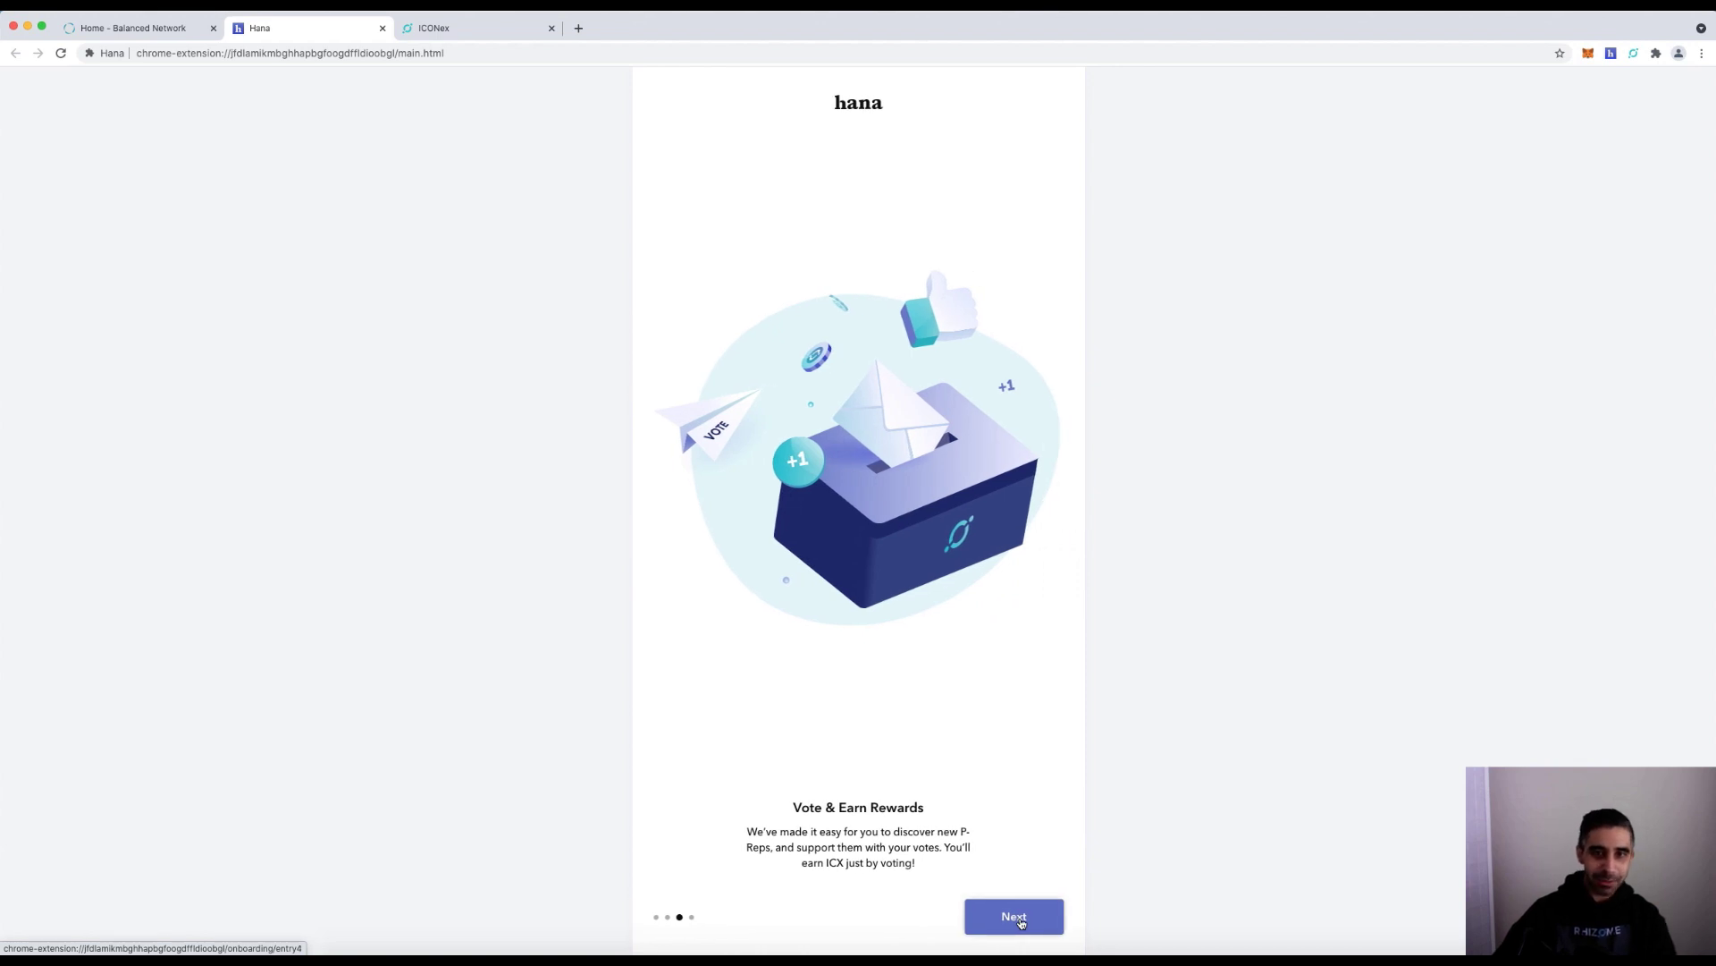
left_click(1020, 920)
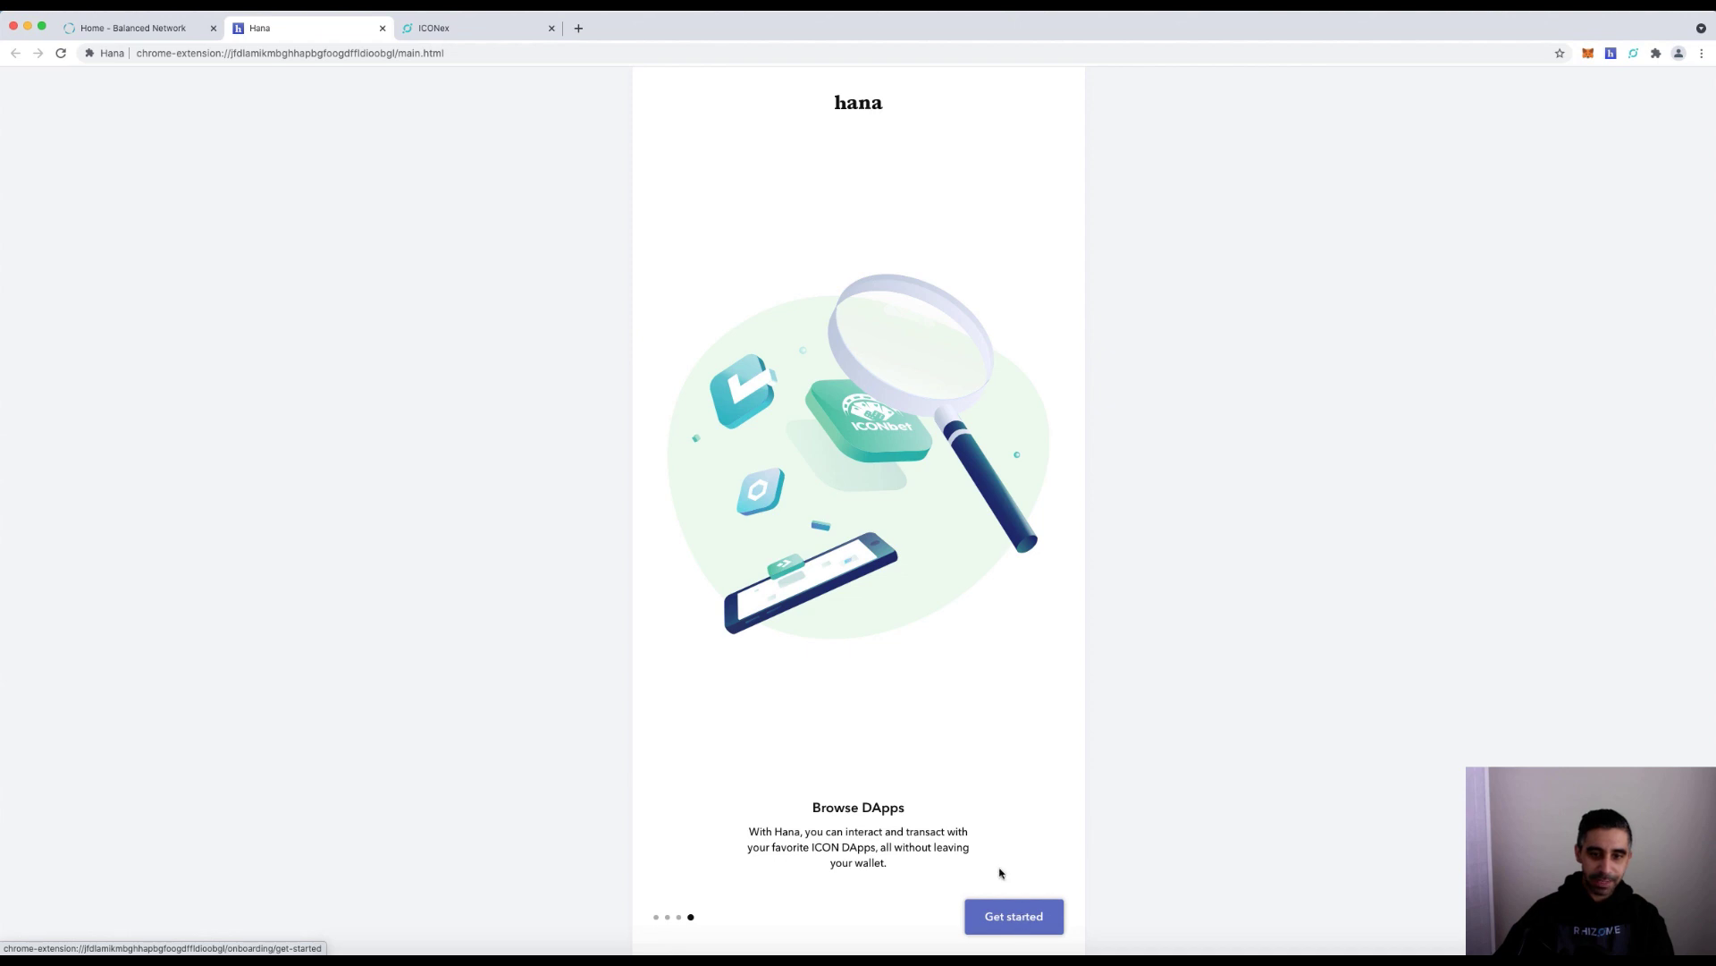
left_click(1020, 922)
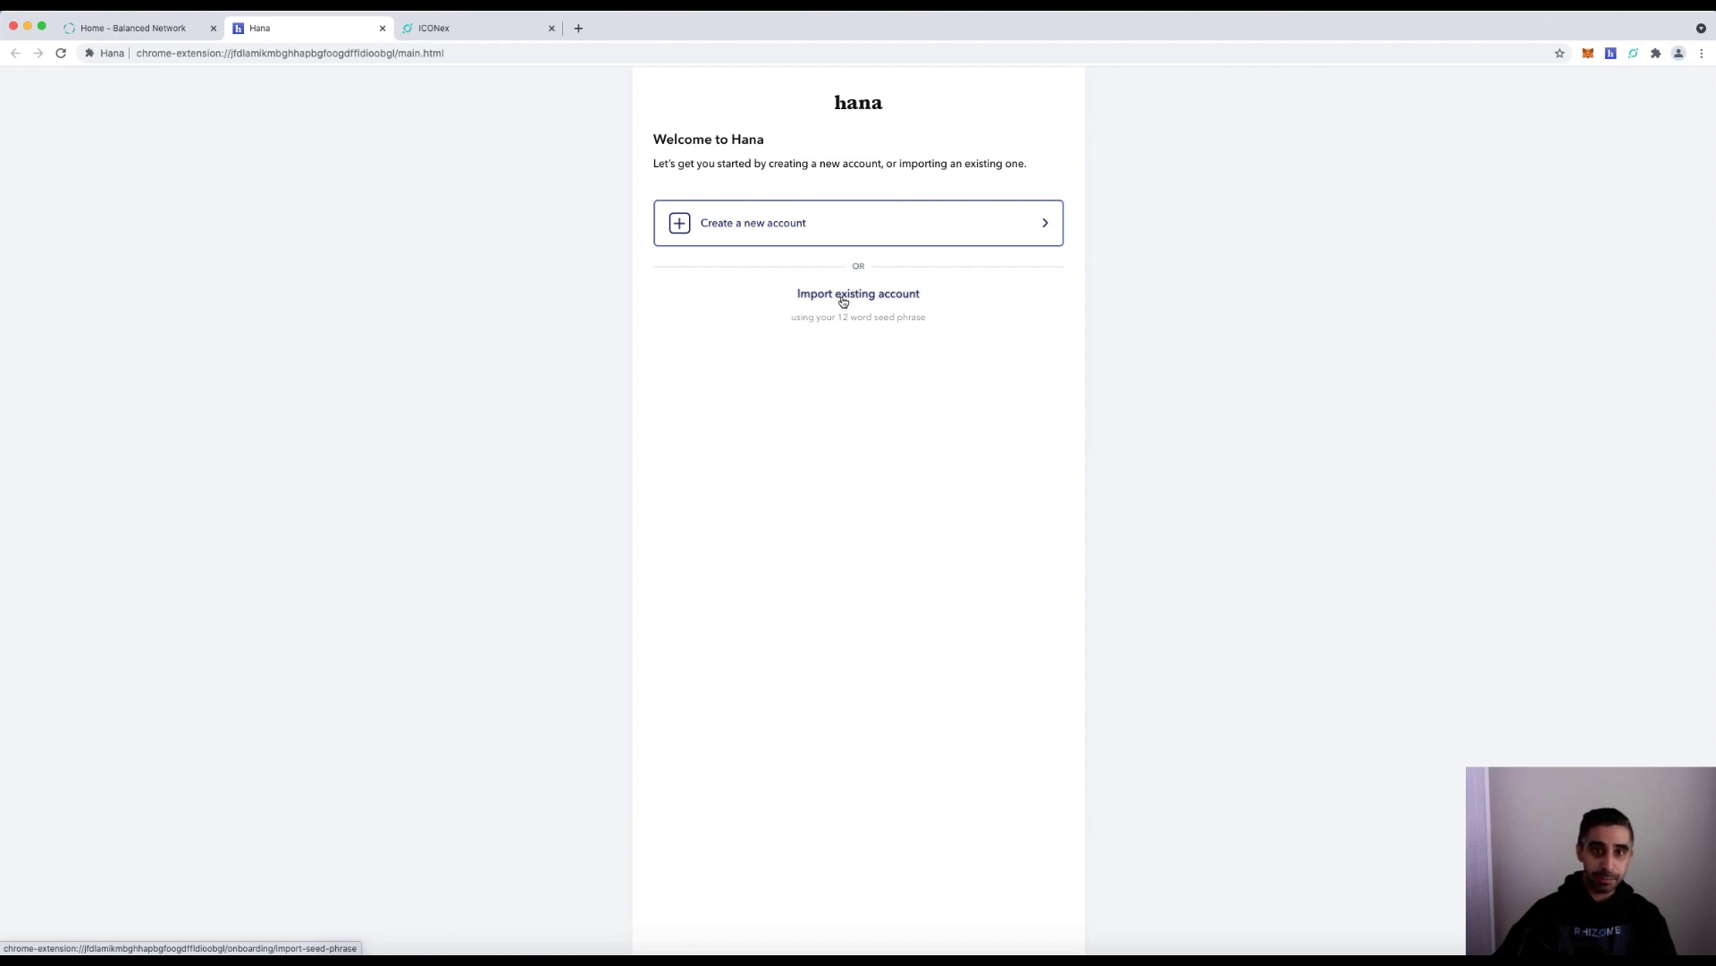
Step: Glance at the import-account form, return to the welcome page, and choose Create a new account
left_click(842, 302)
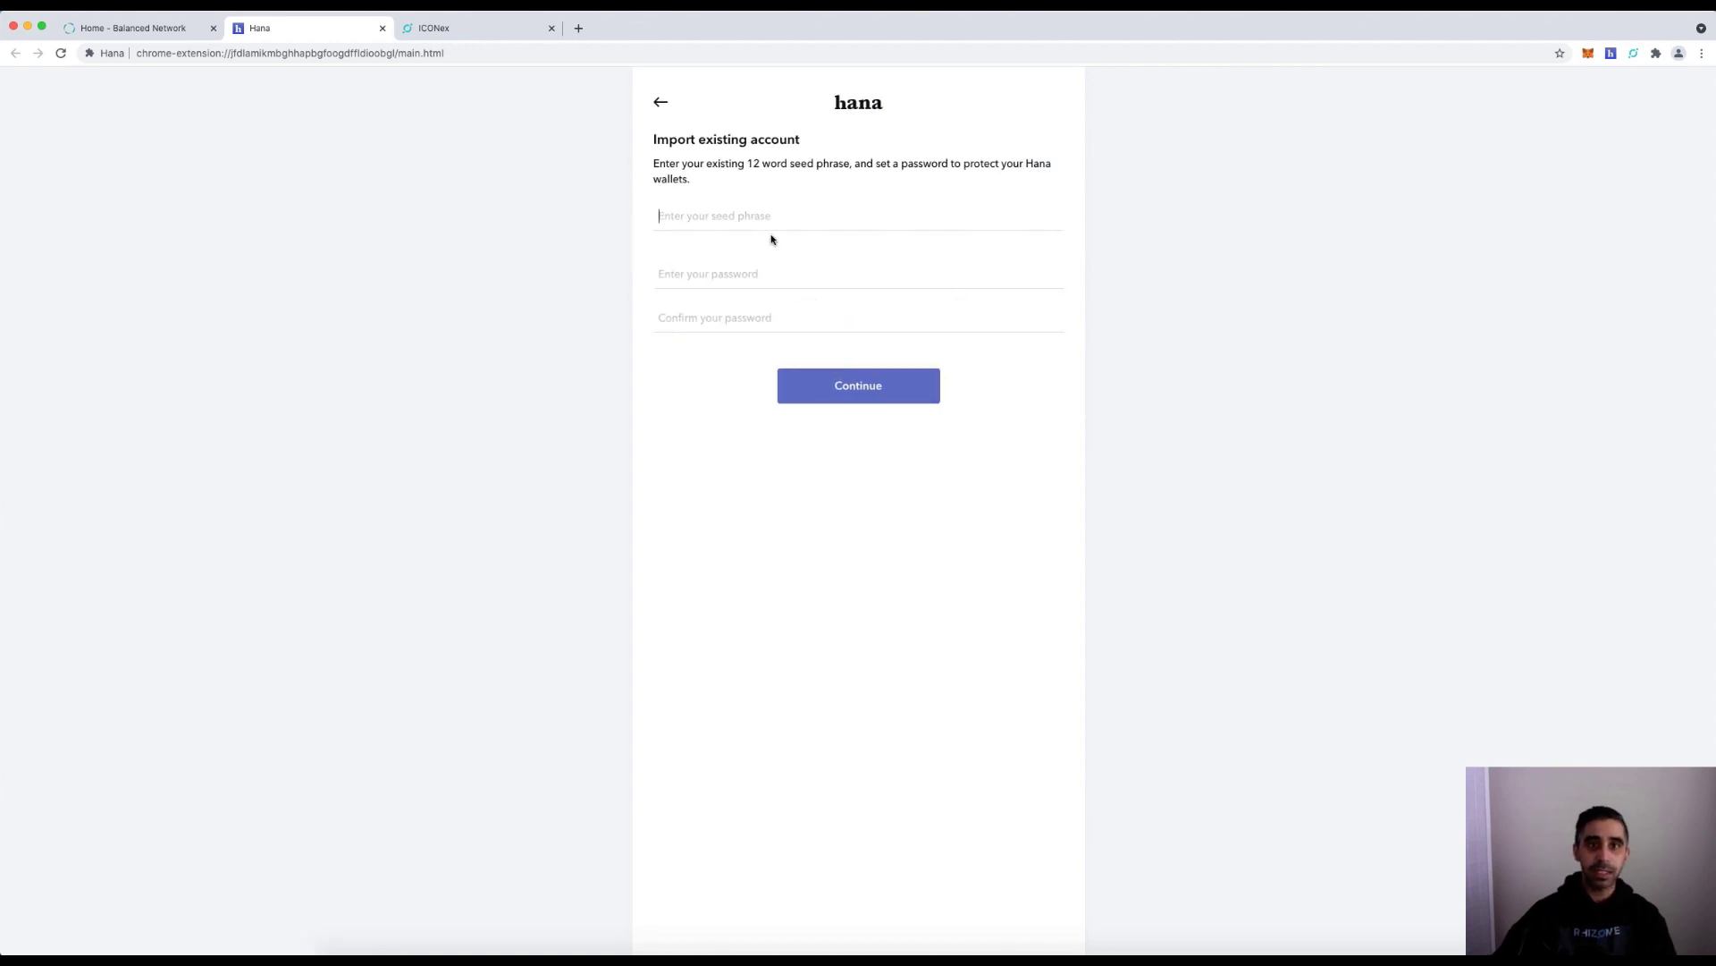
left_click(662, 103)
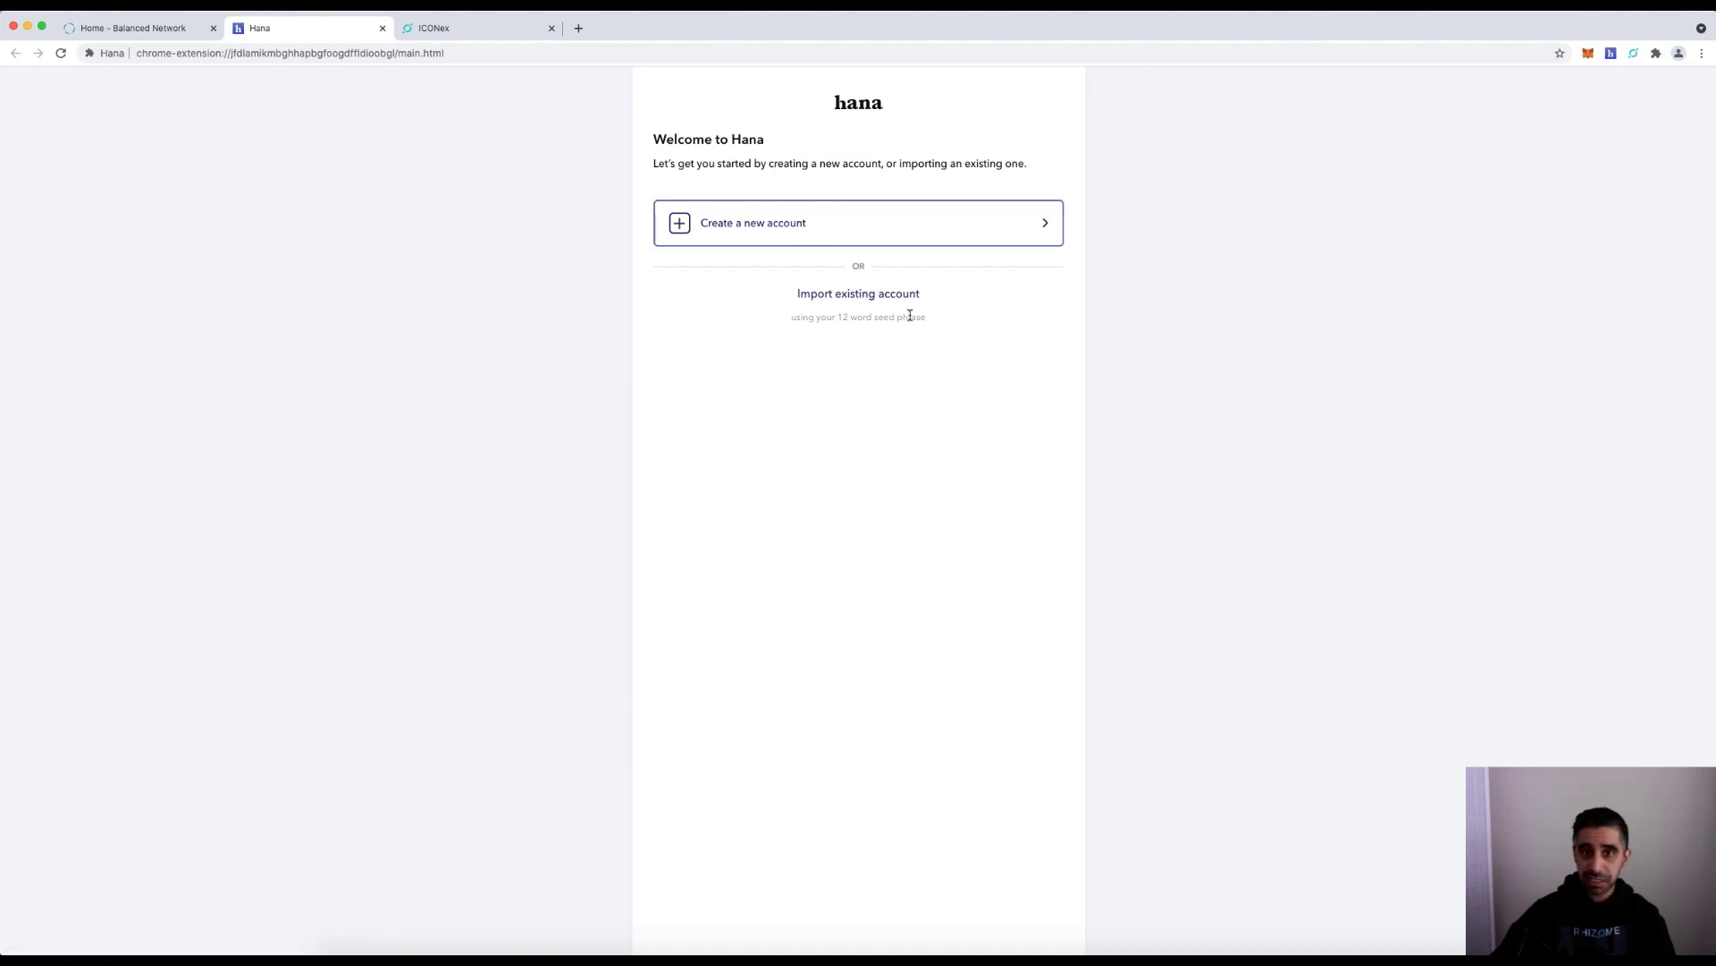
left_click(778, 226)
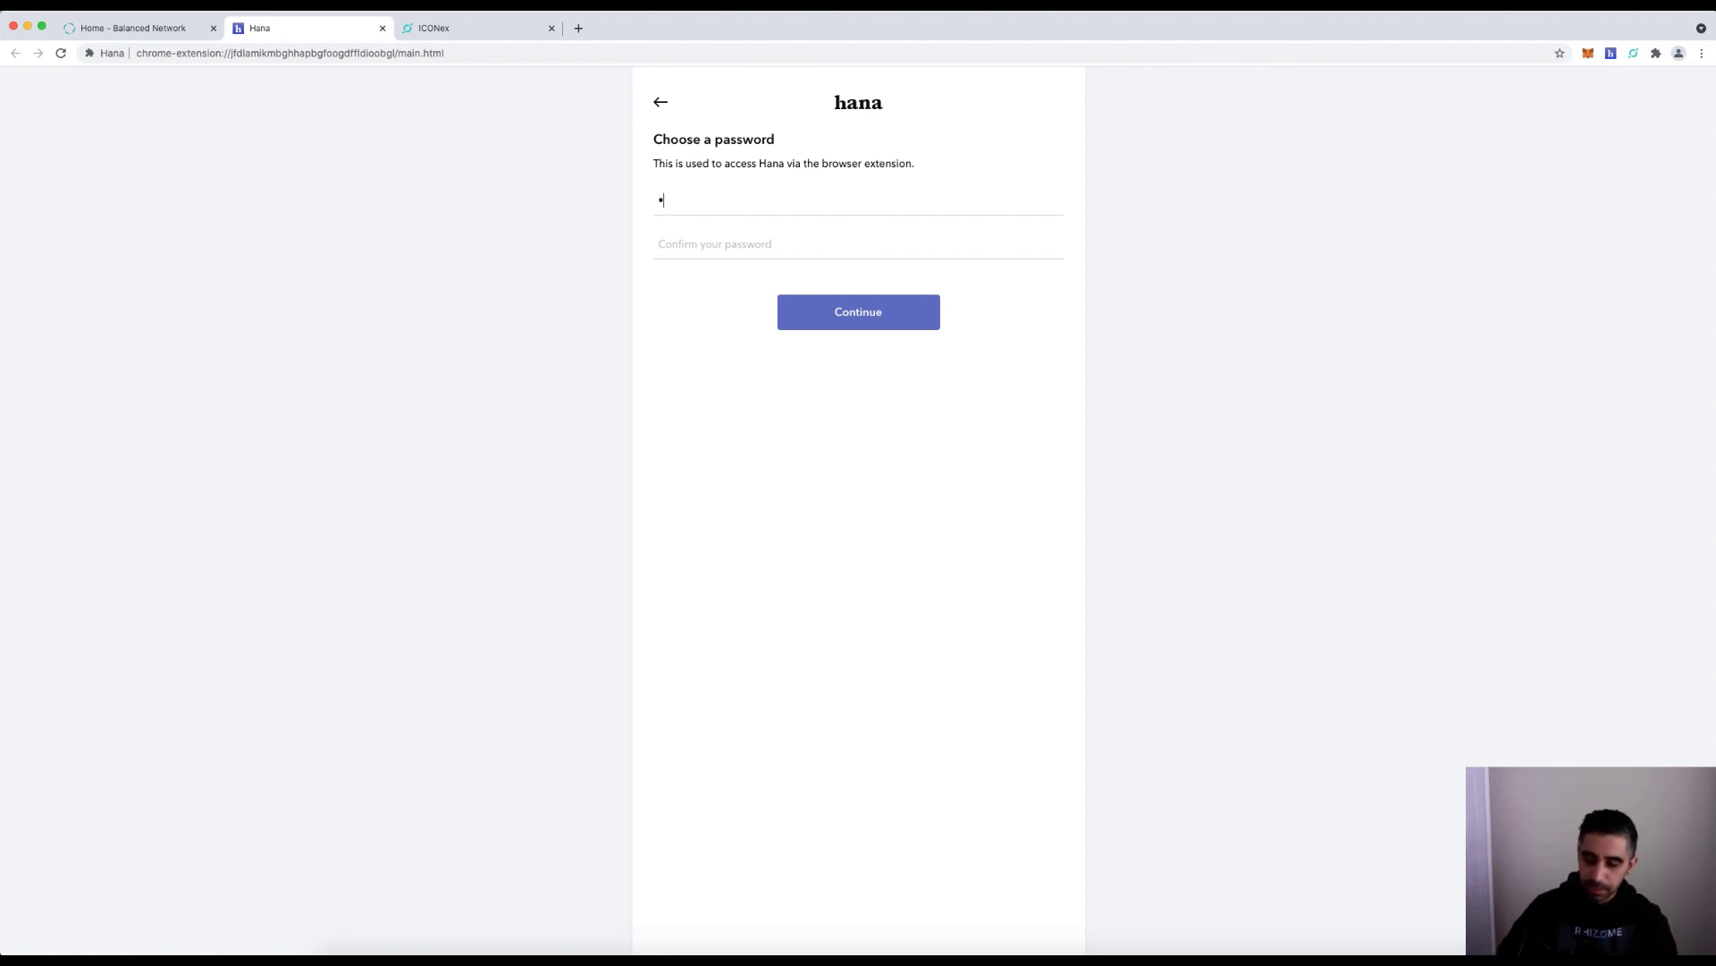
Step: Enter and confirm a 12-character password for the new Hana account
type("************")
key("Tab")
type("*****")
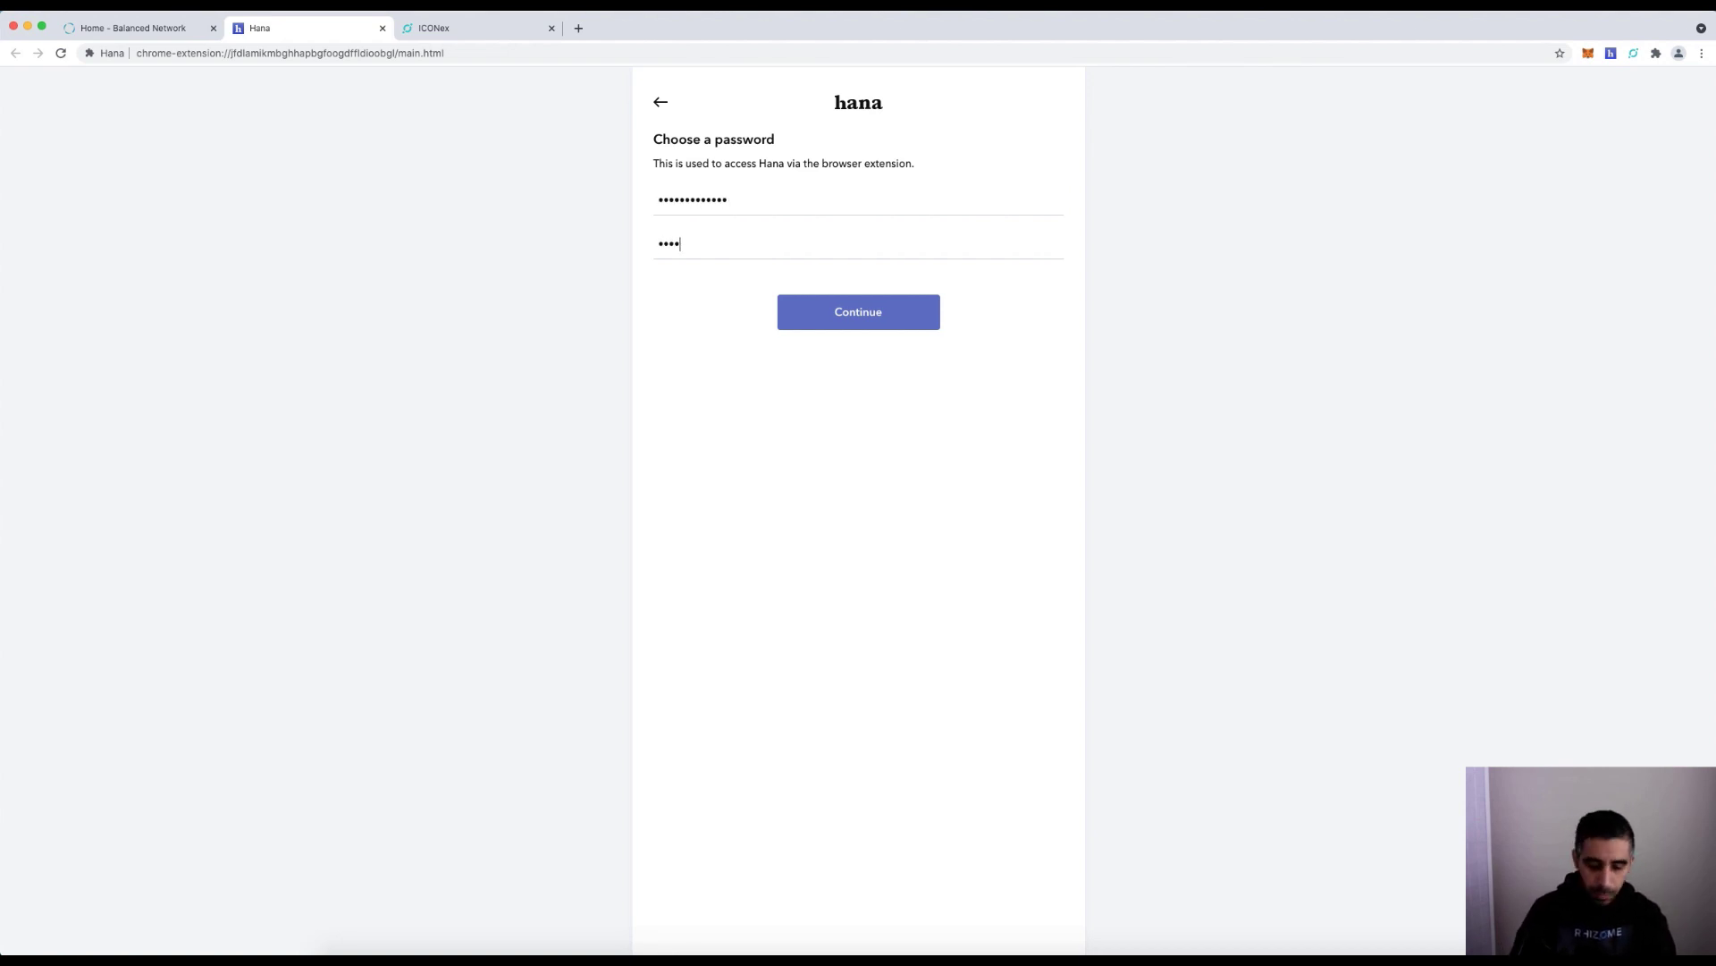
type("*******")
key("Return")
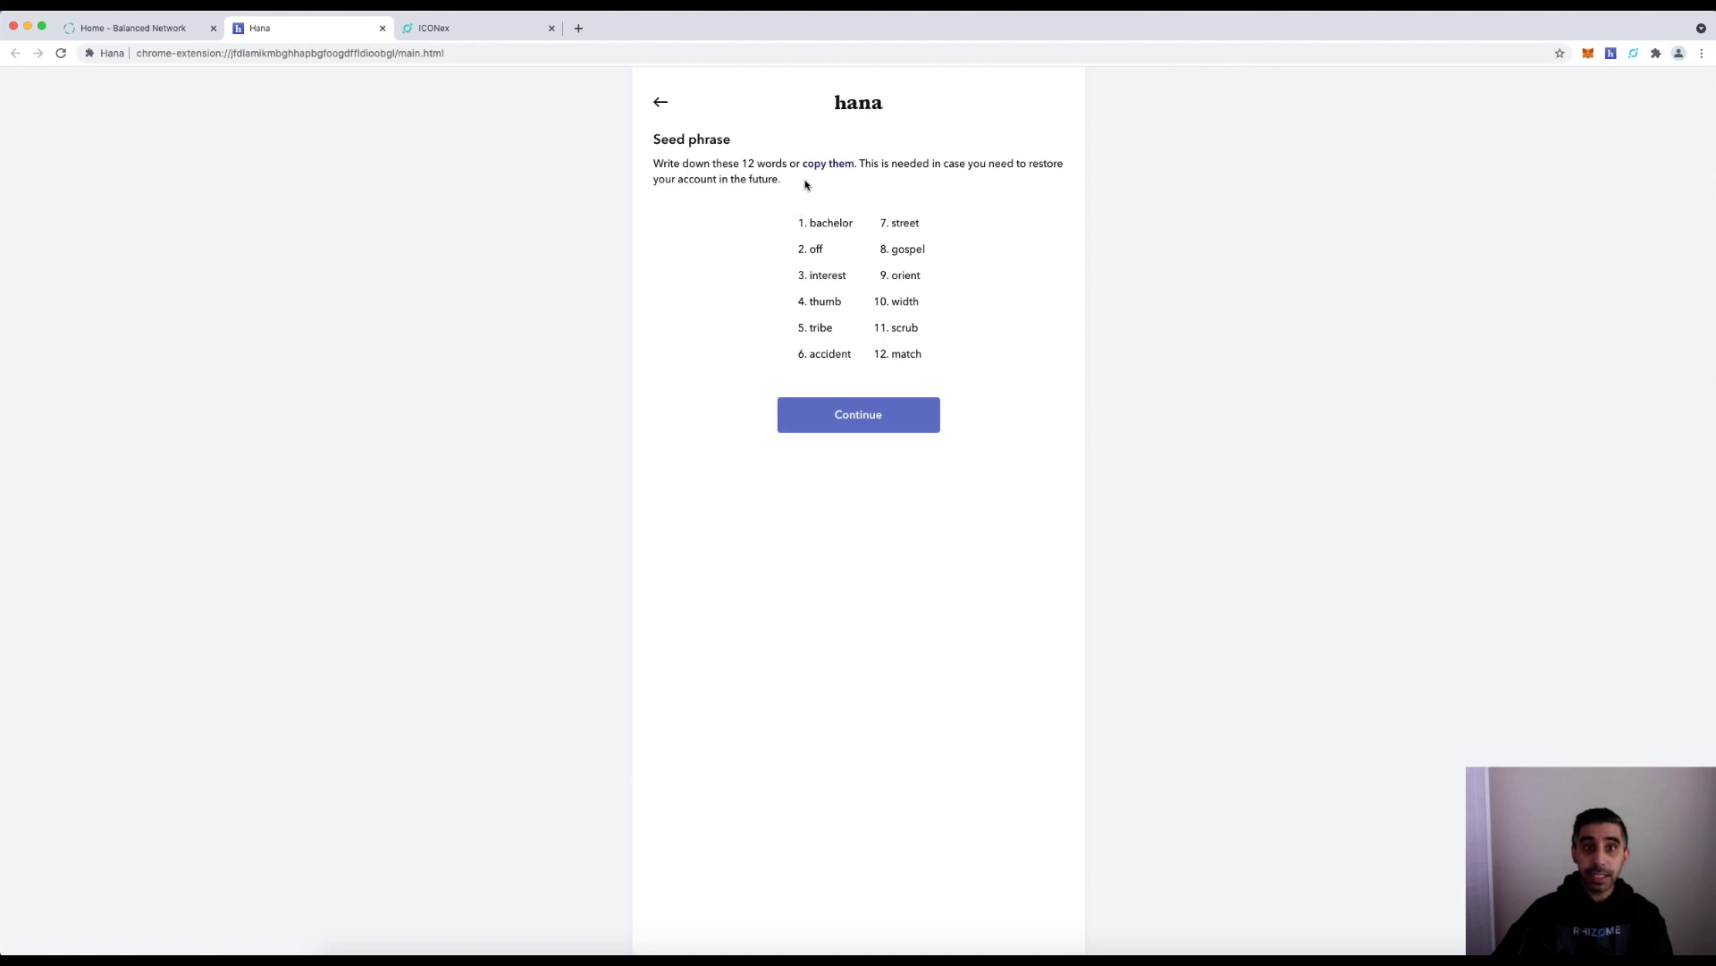
Step: Copy the twelve seed words via the context menu and the 'copy them' link
left_click_drag(801, 224, 953, 363)
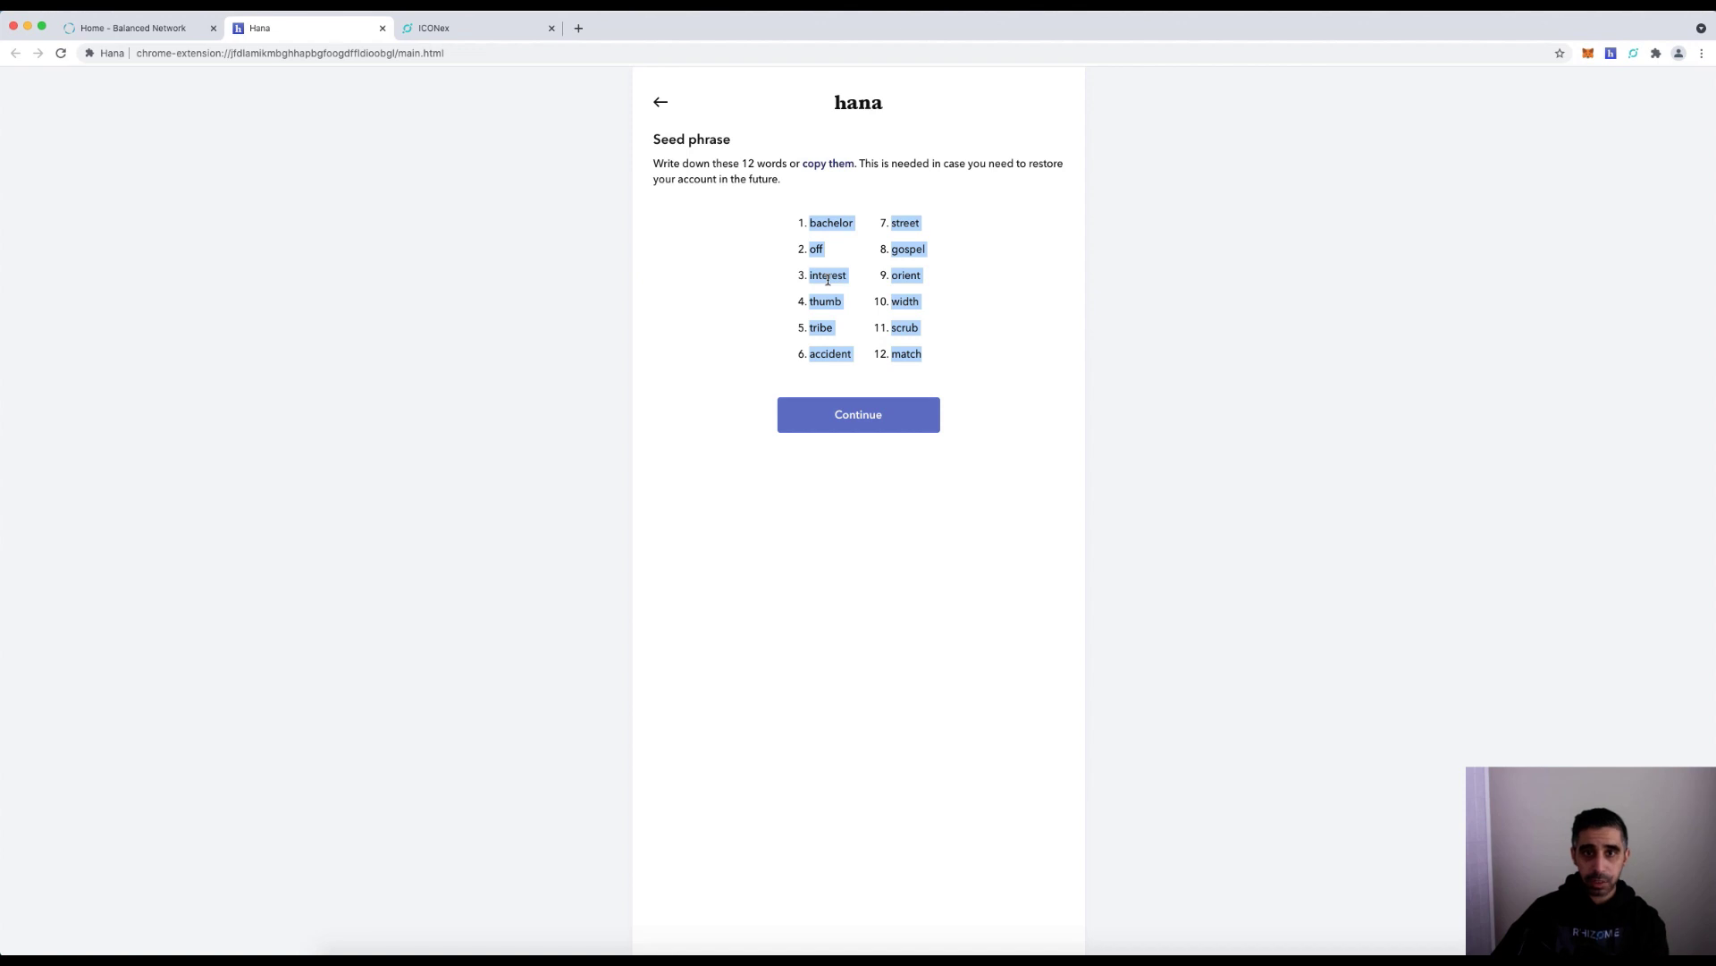
right_click(828, 279)
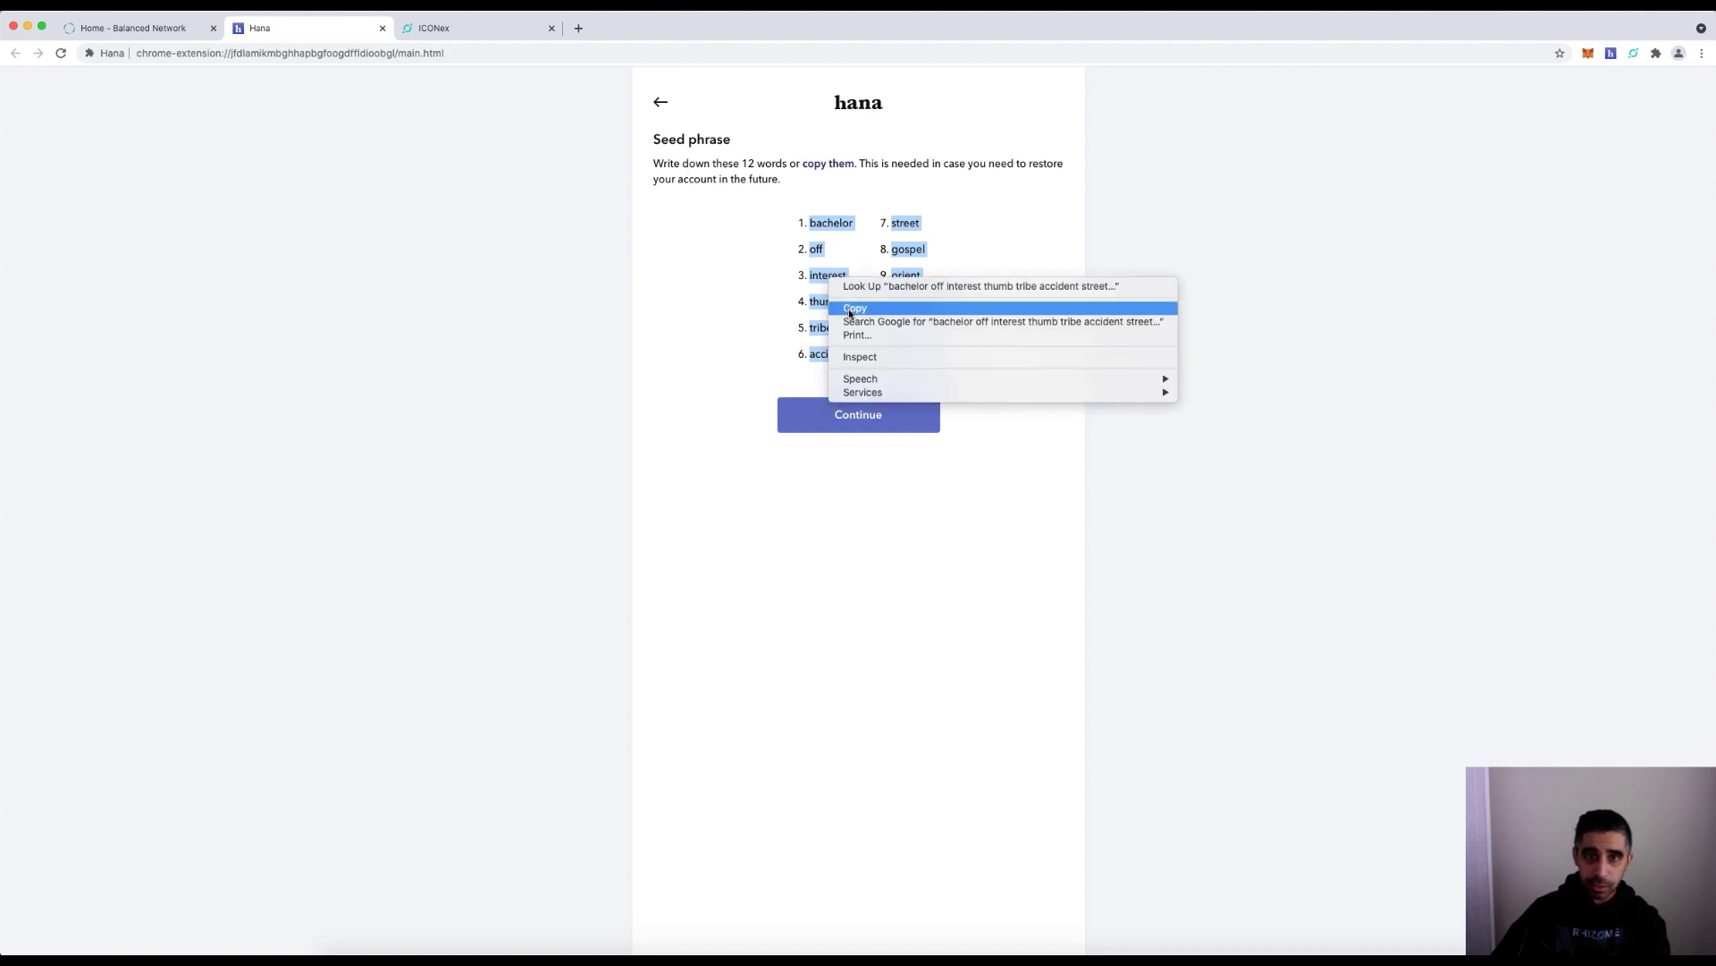
left_click(849, 308)
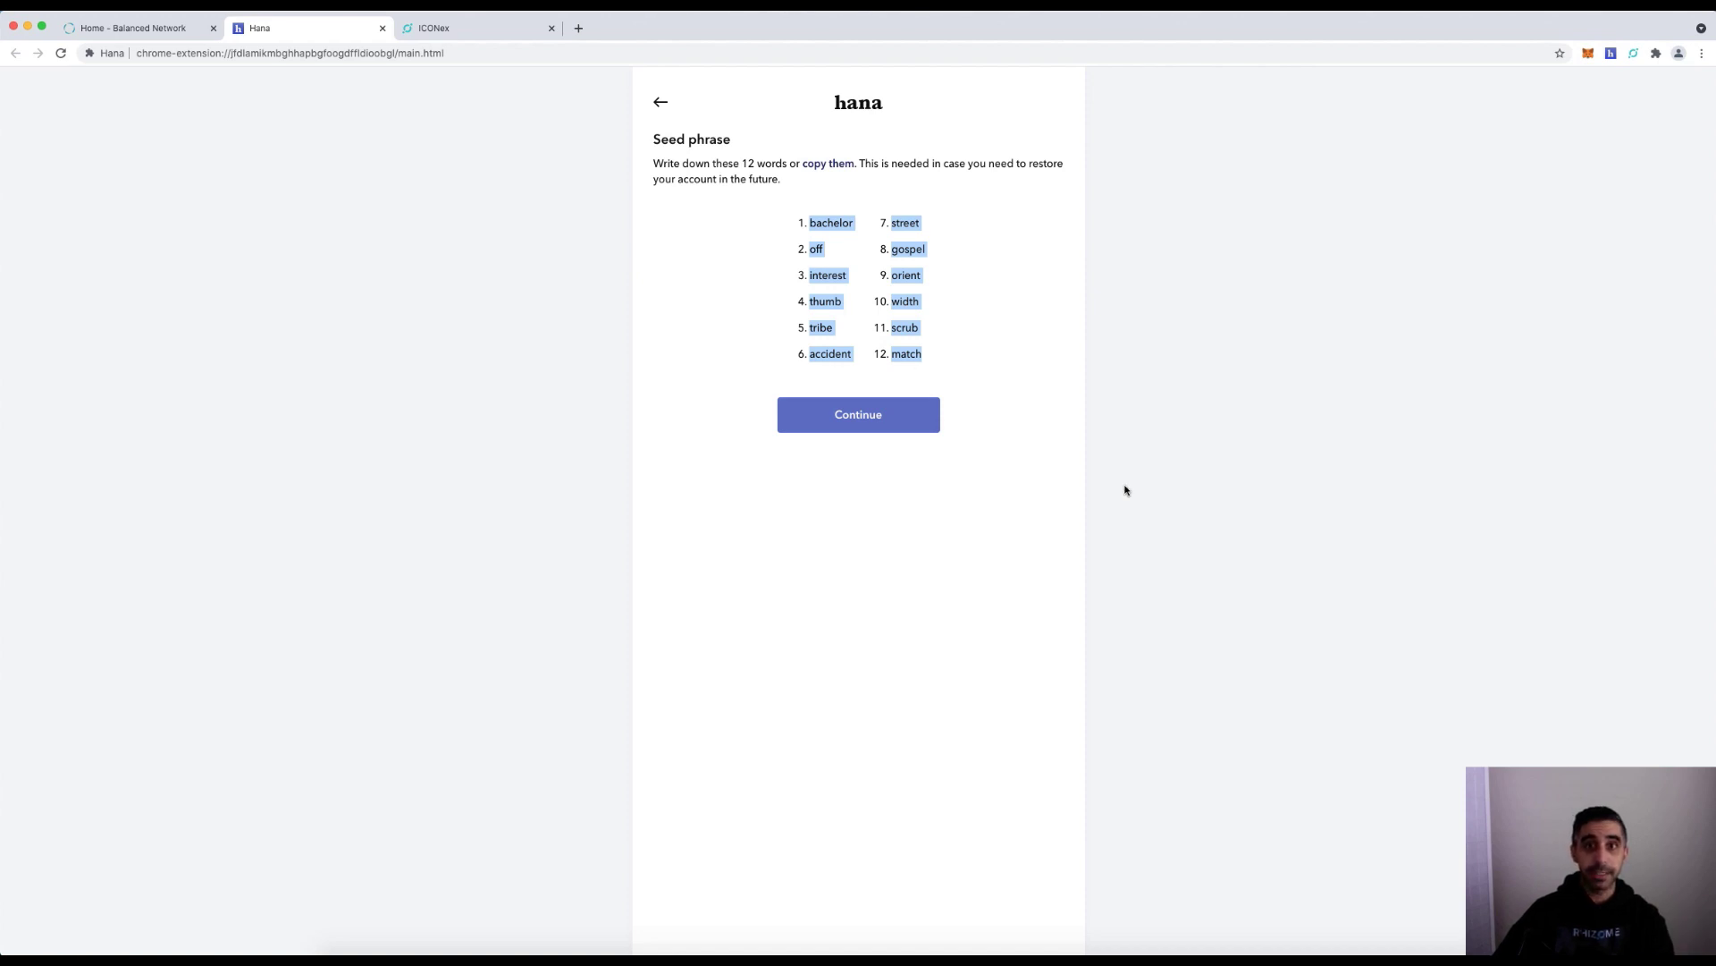
left_click(831, 165)
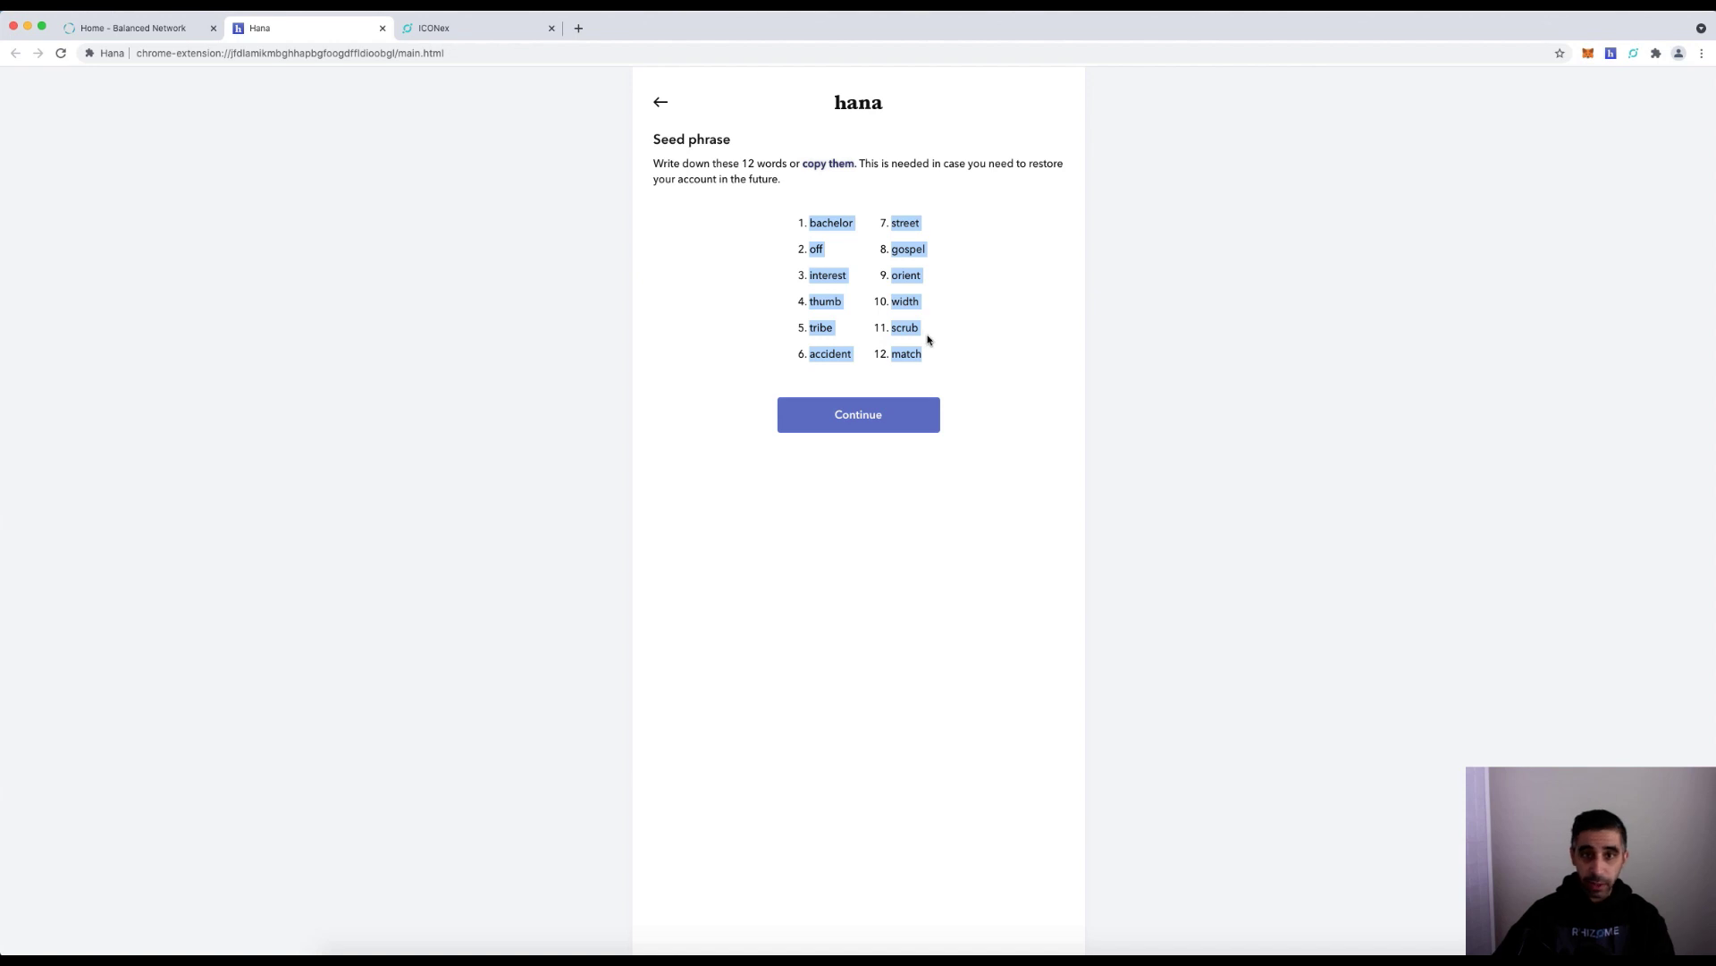
Step: Continue through Confirm seed phrase to finish setup, then choose Restore wallet
left_click(874, 422)
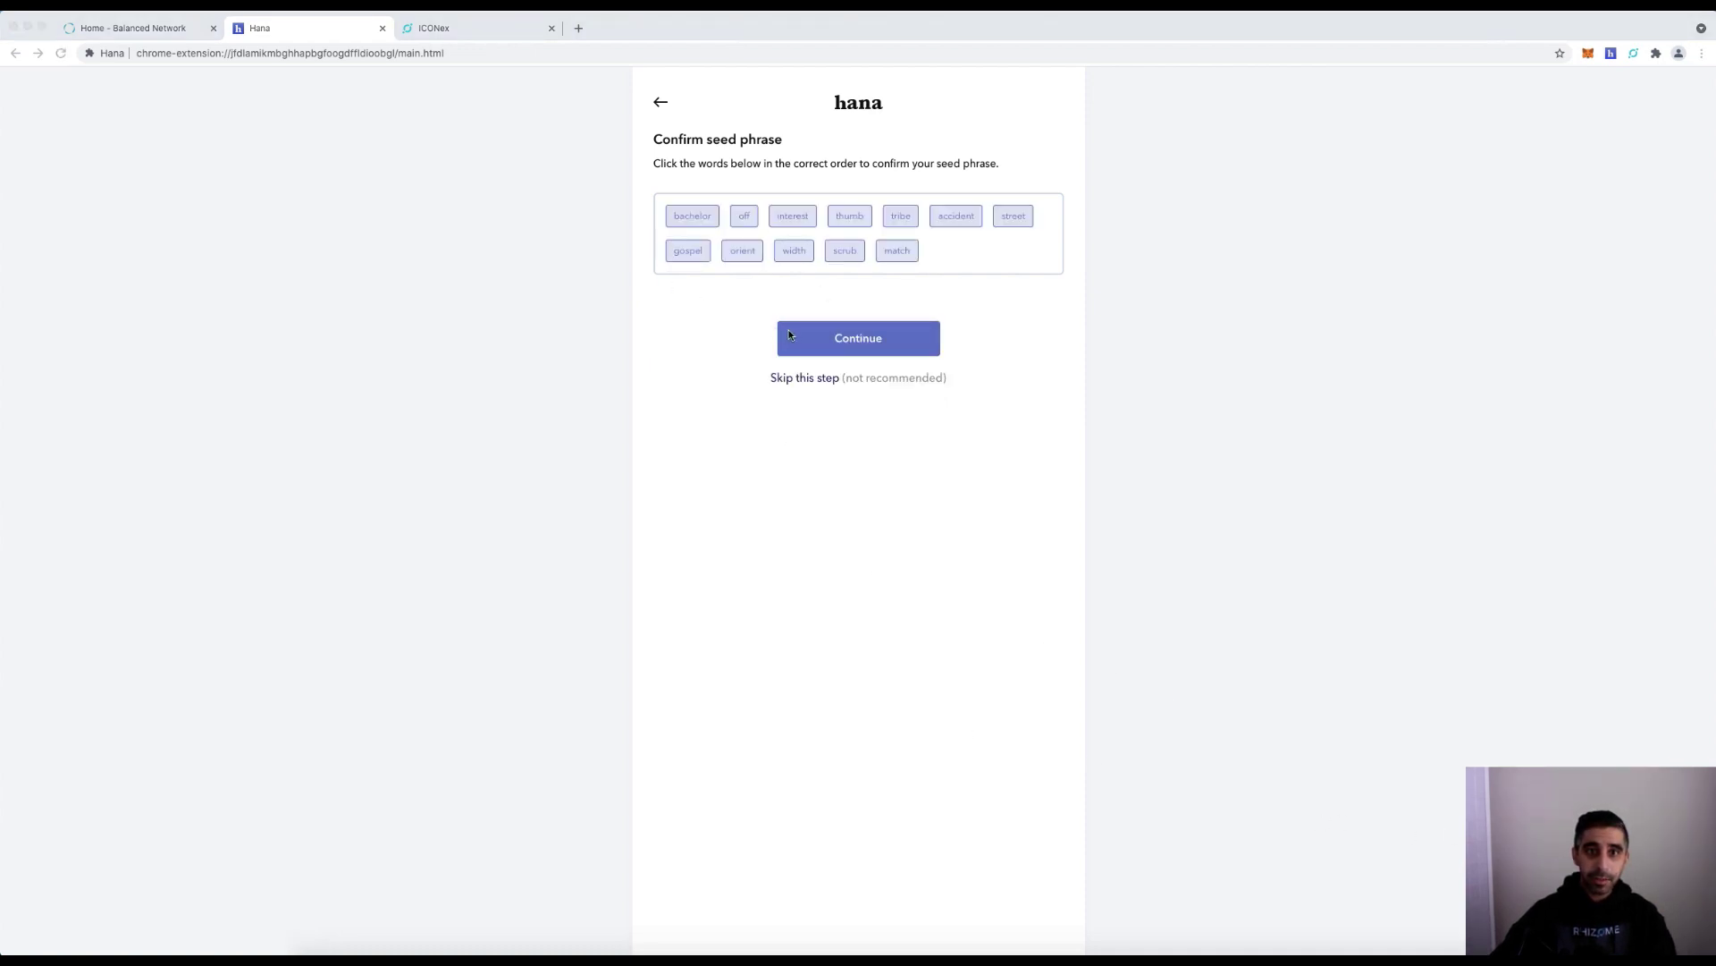
left_click(961, 283)
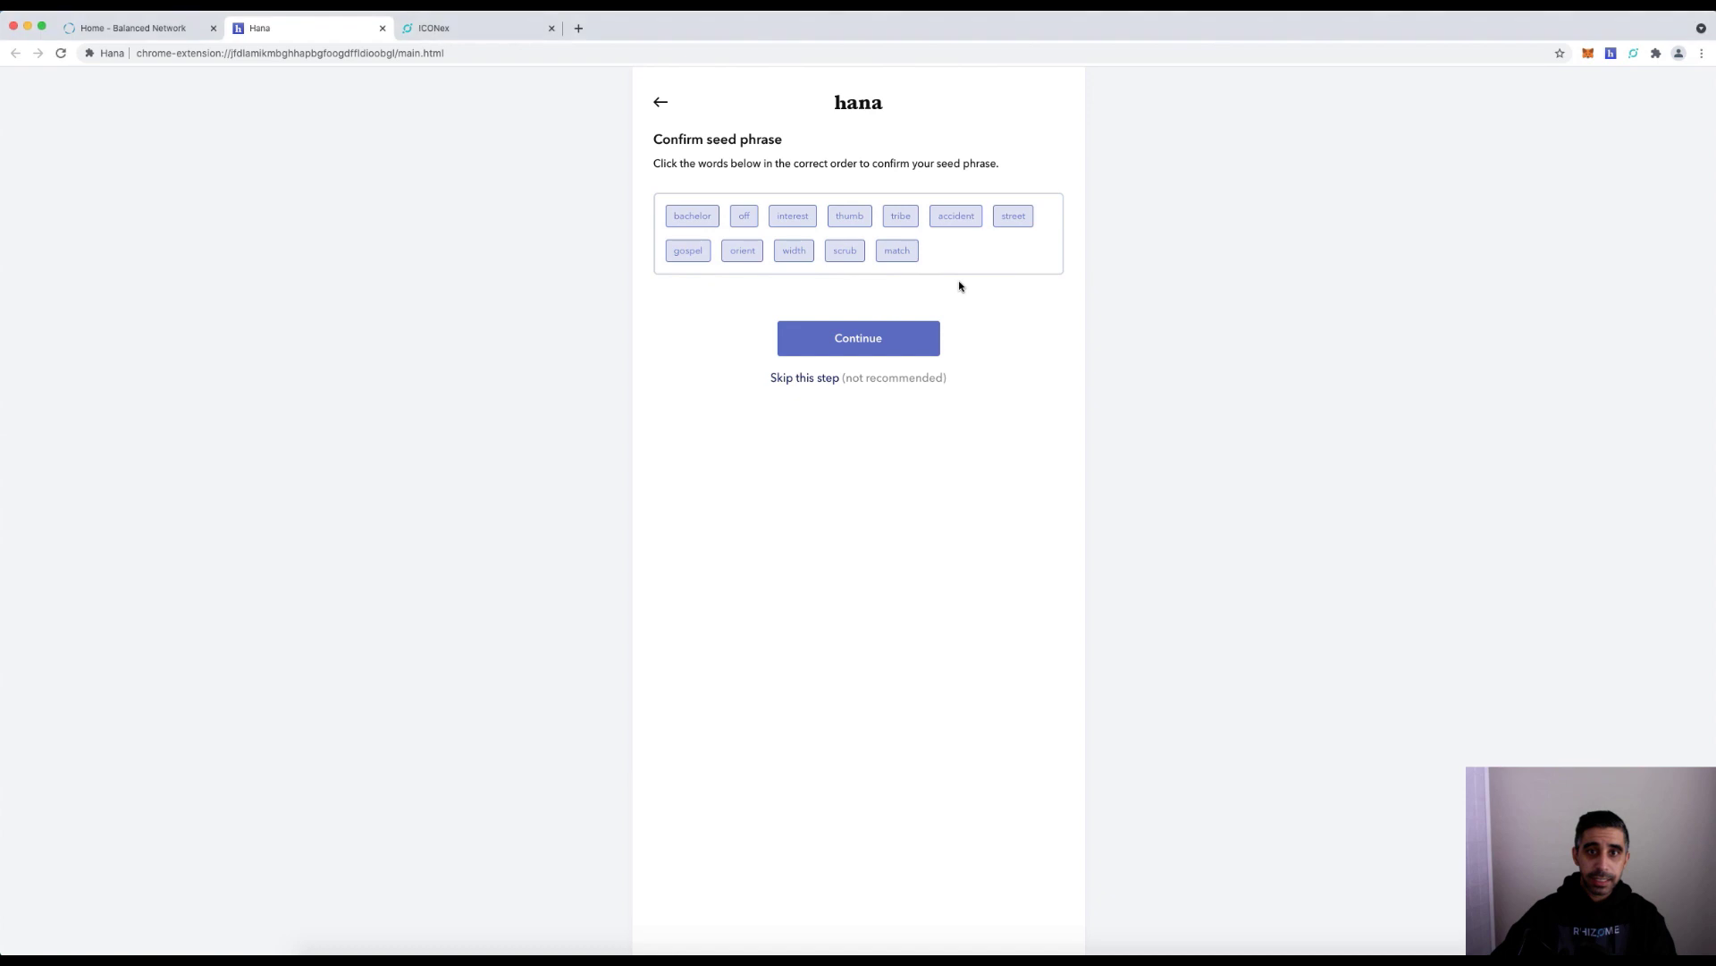
left_click(862, 343)
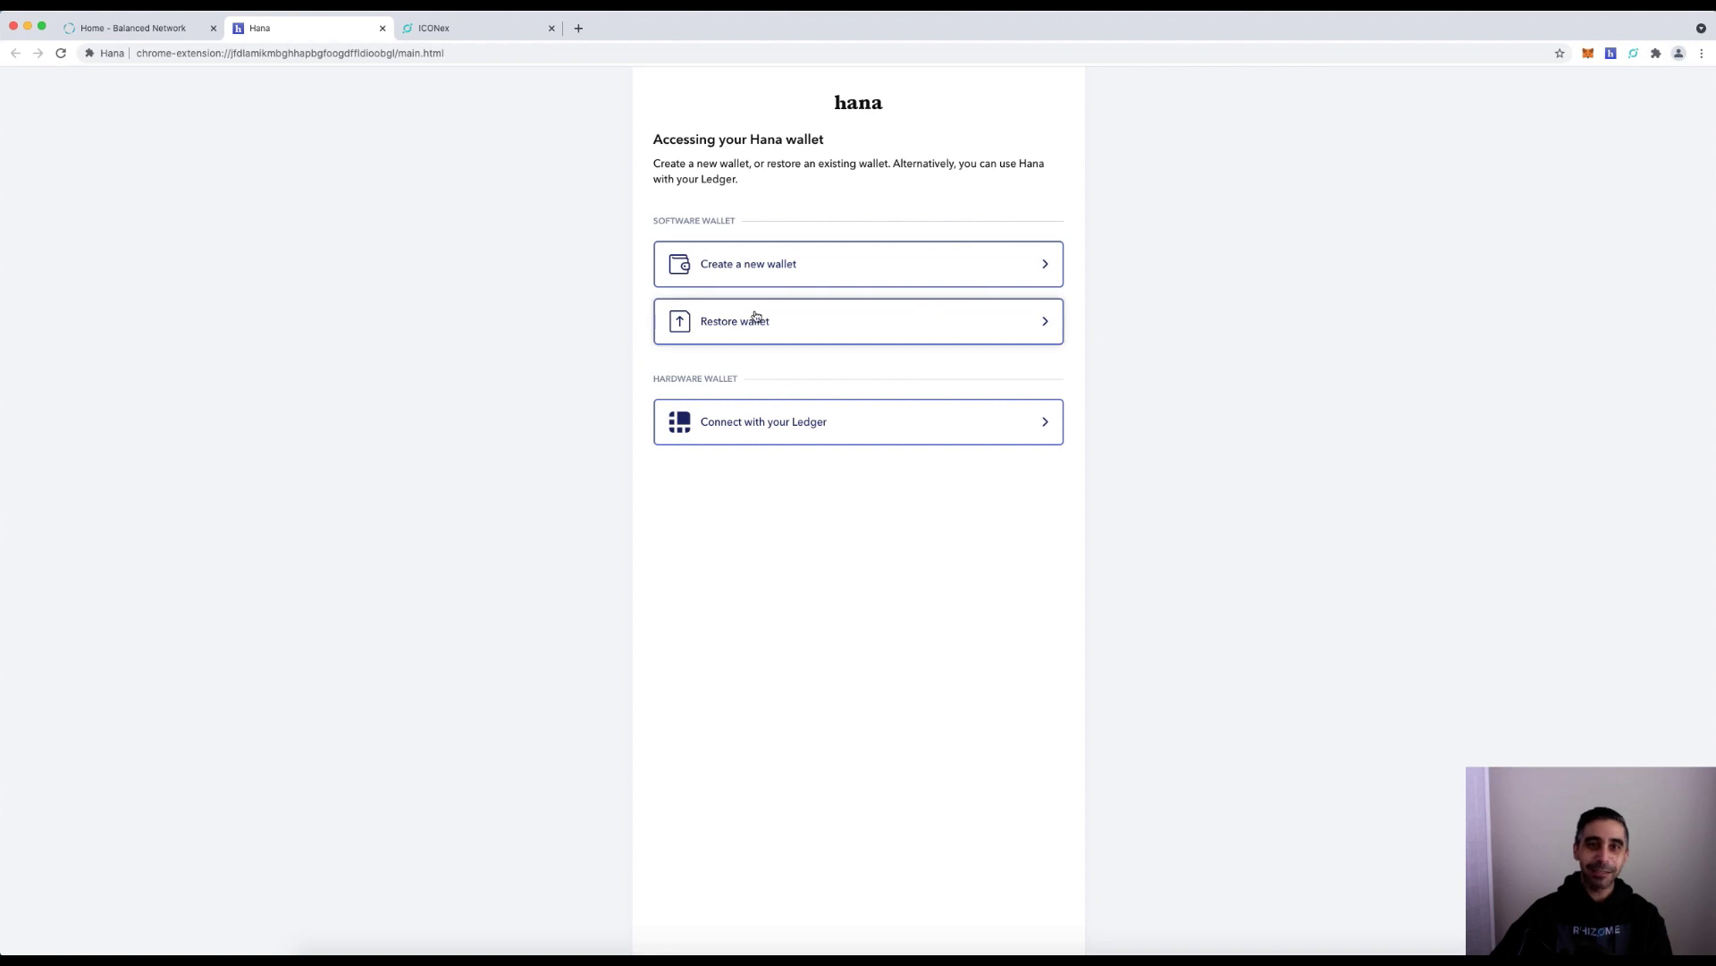
left_click(866, 327)
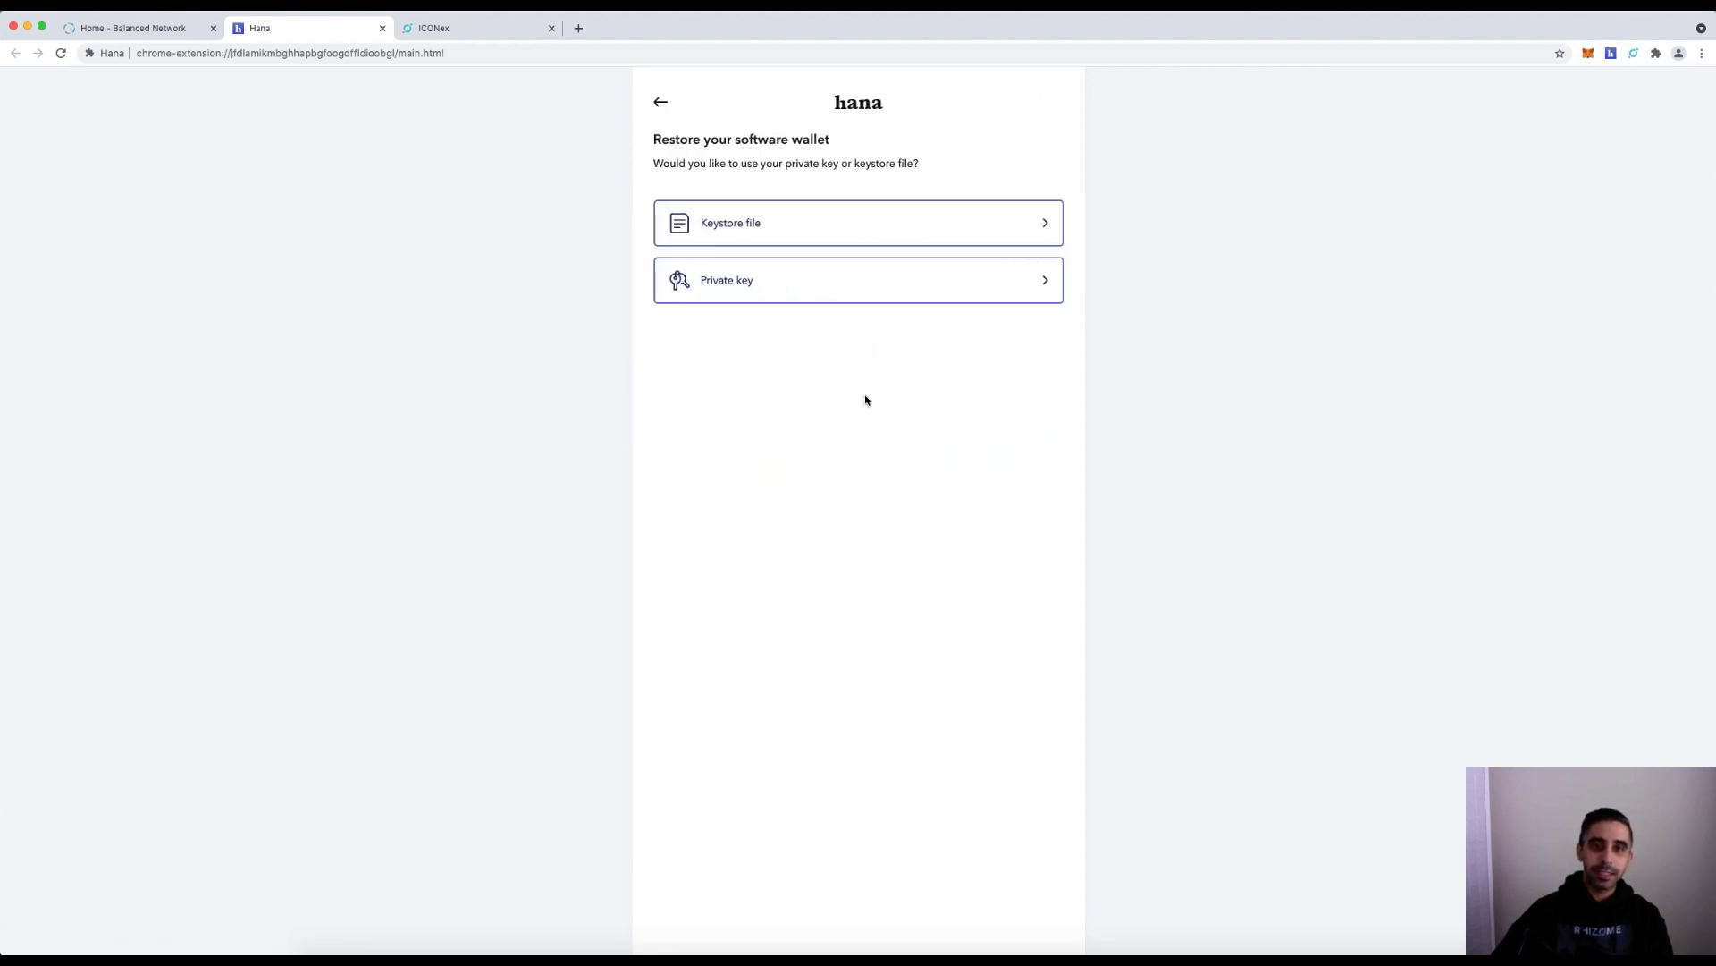
Step: Restore from a keystore file by uploading the Test Icx .keystore from Documents
left_click(824, 222)
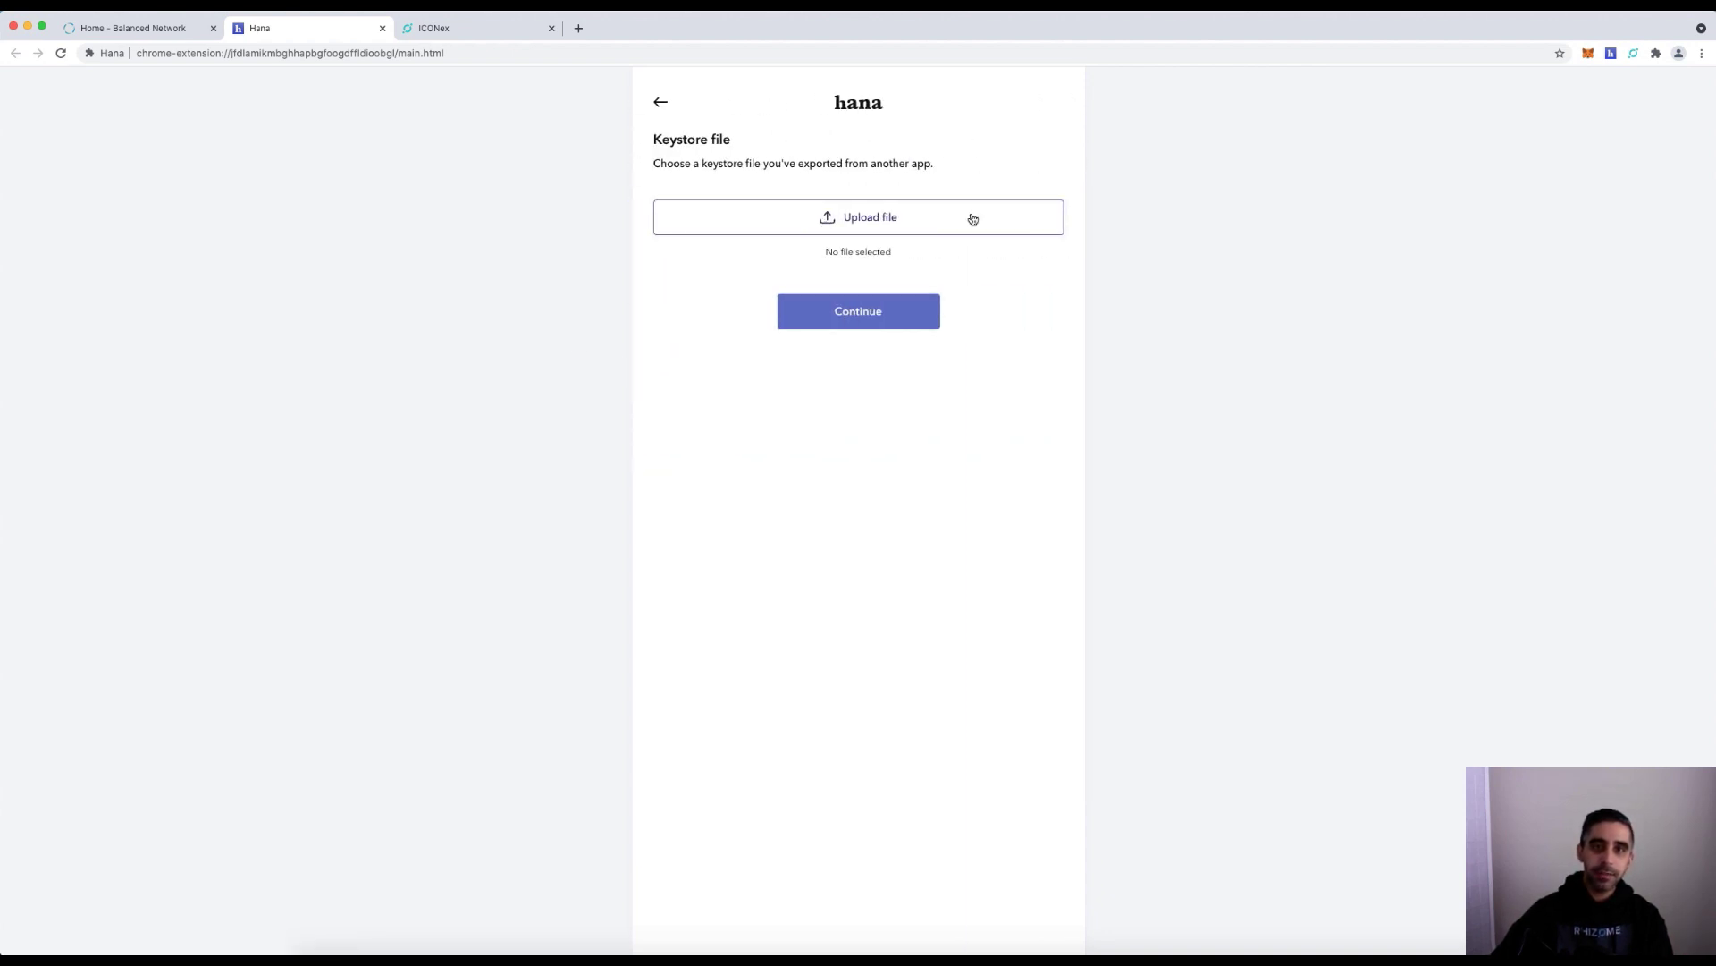
left_click(838, 218)
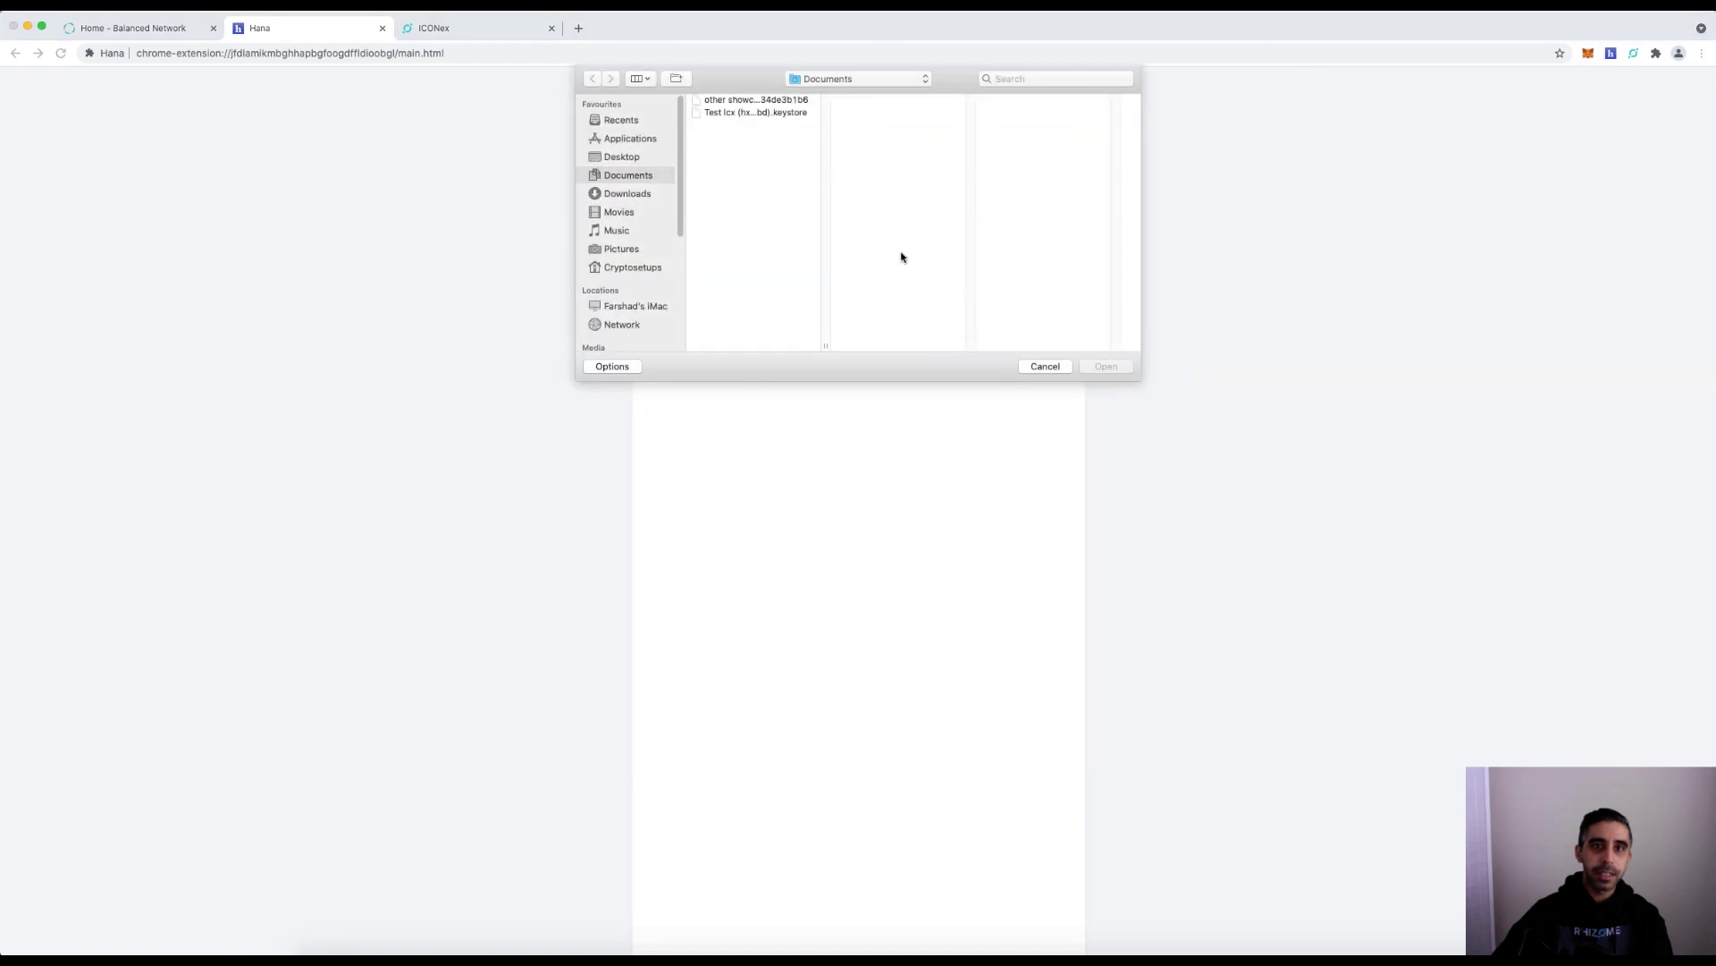
left_click(751, 113)
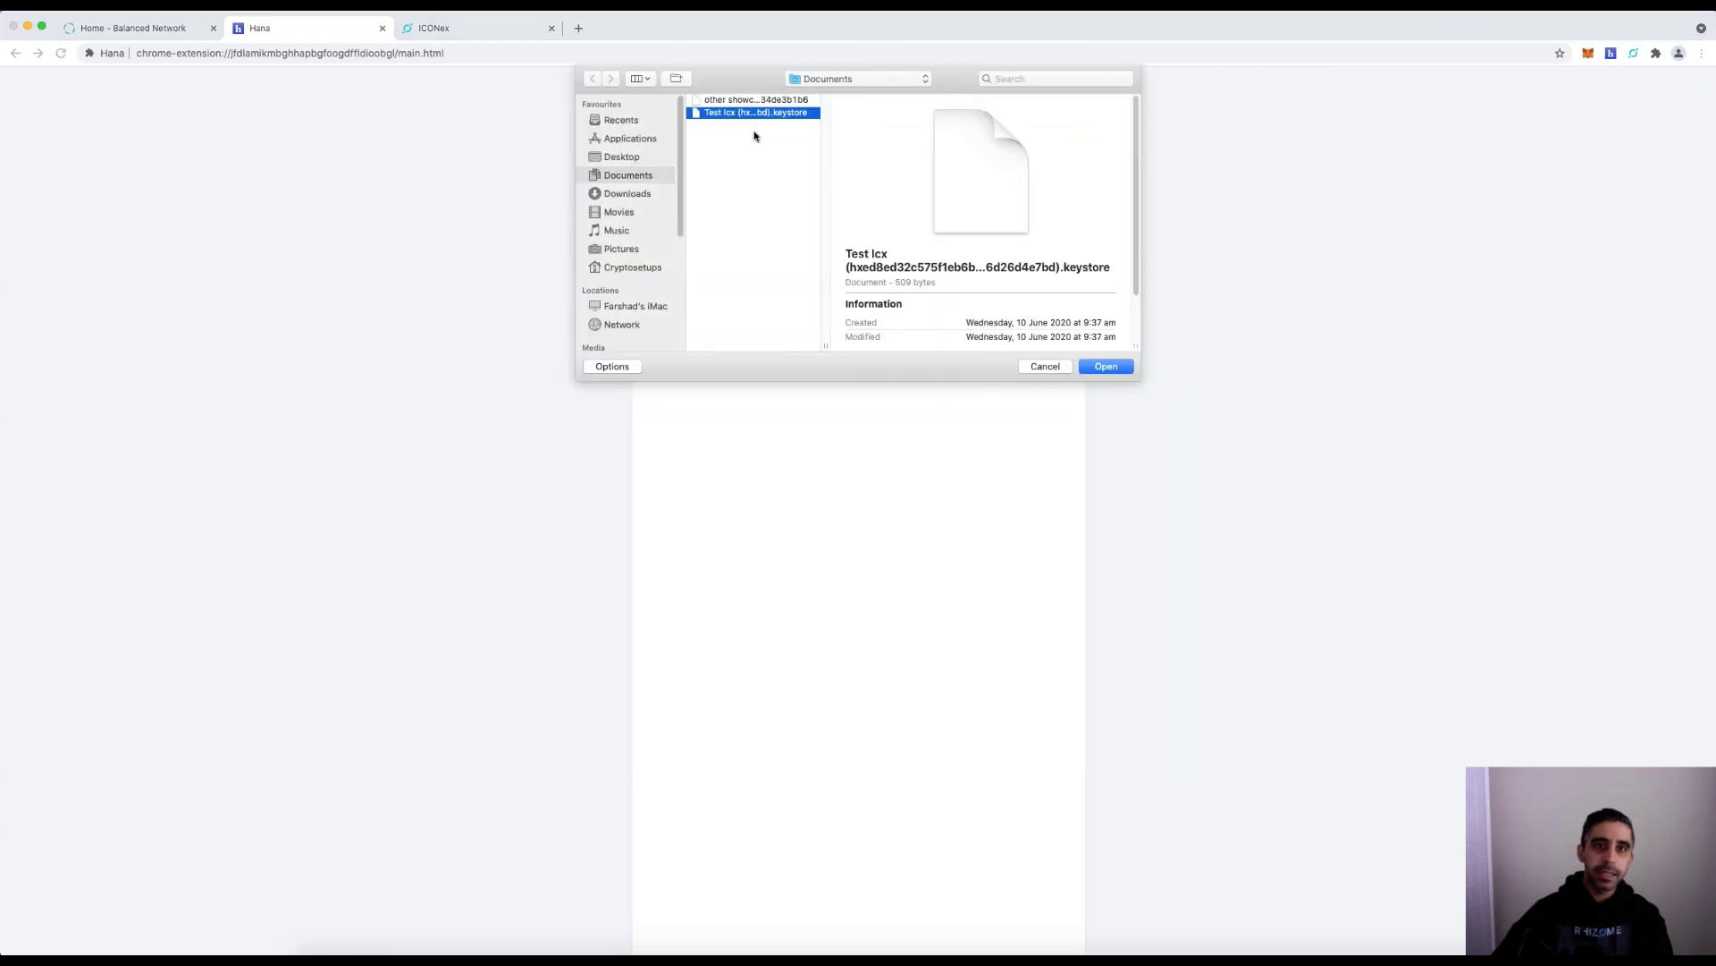
left_click(1106, 366)
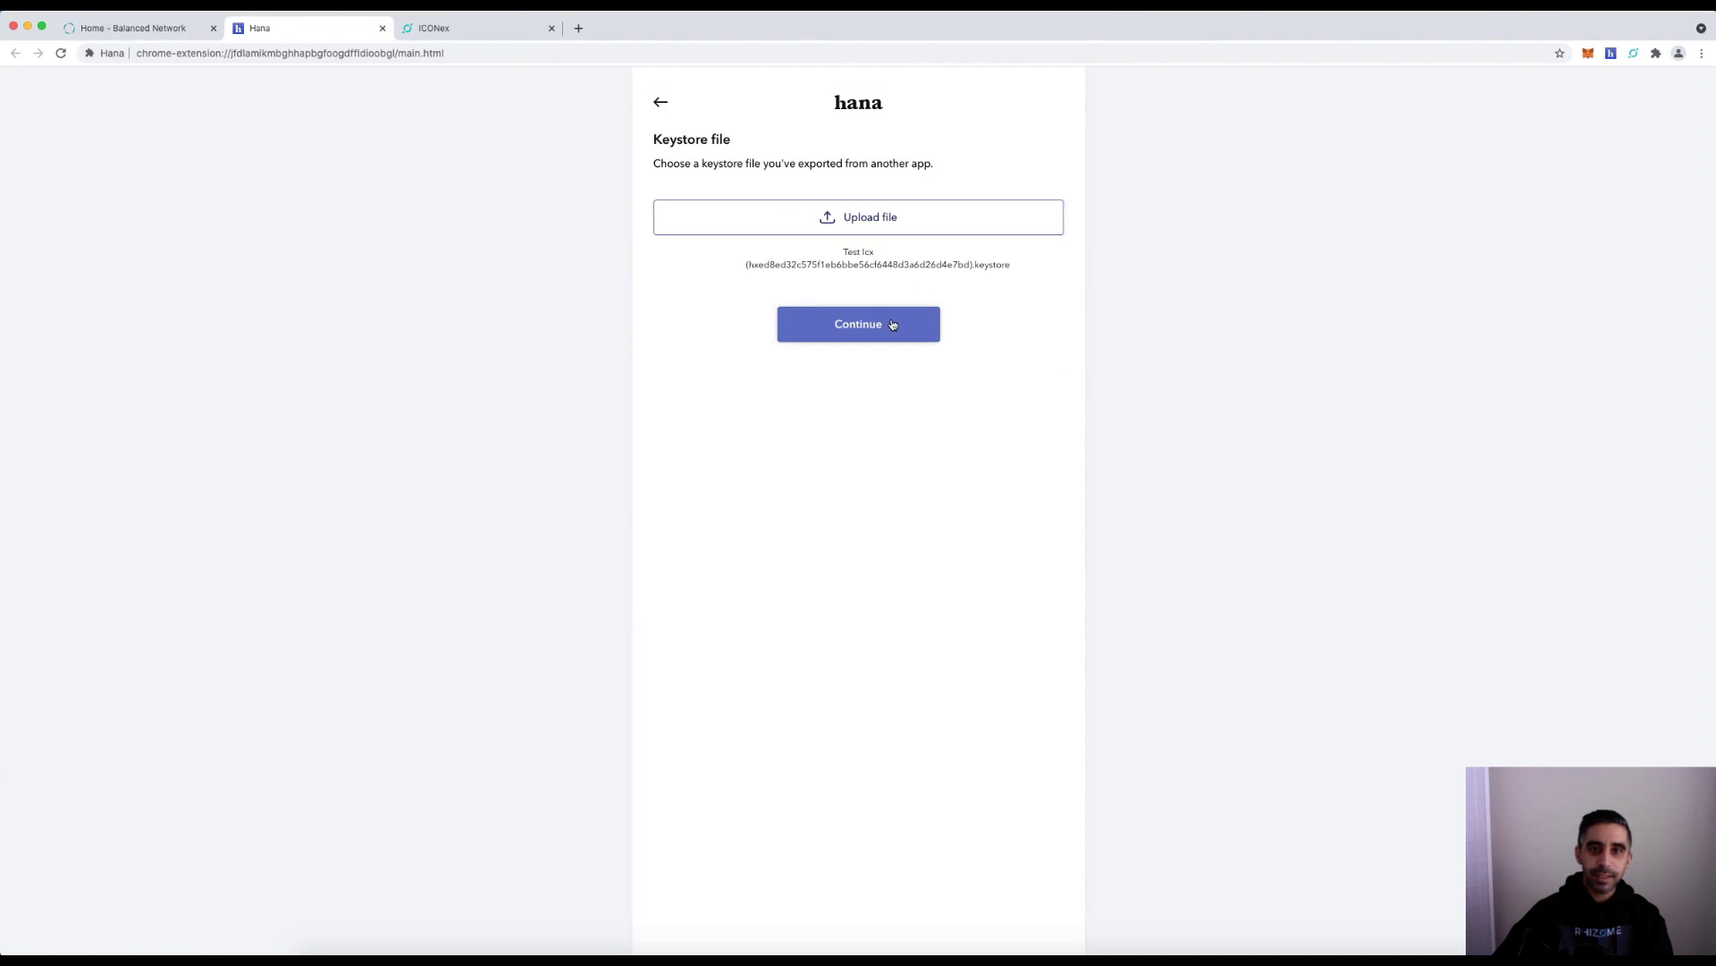
left_click(872, 337)
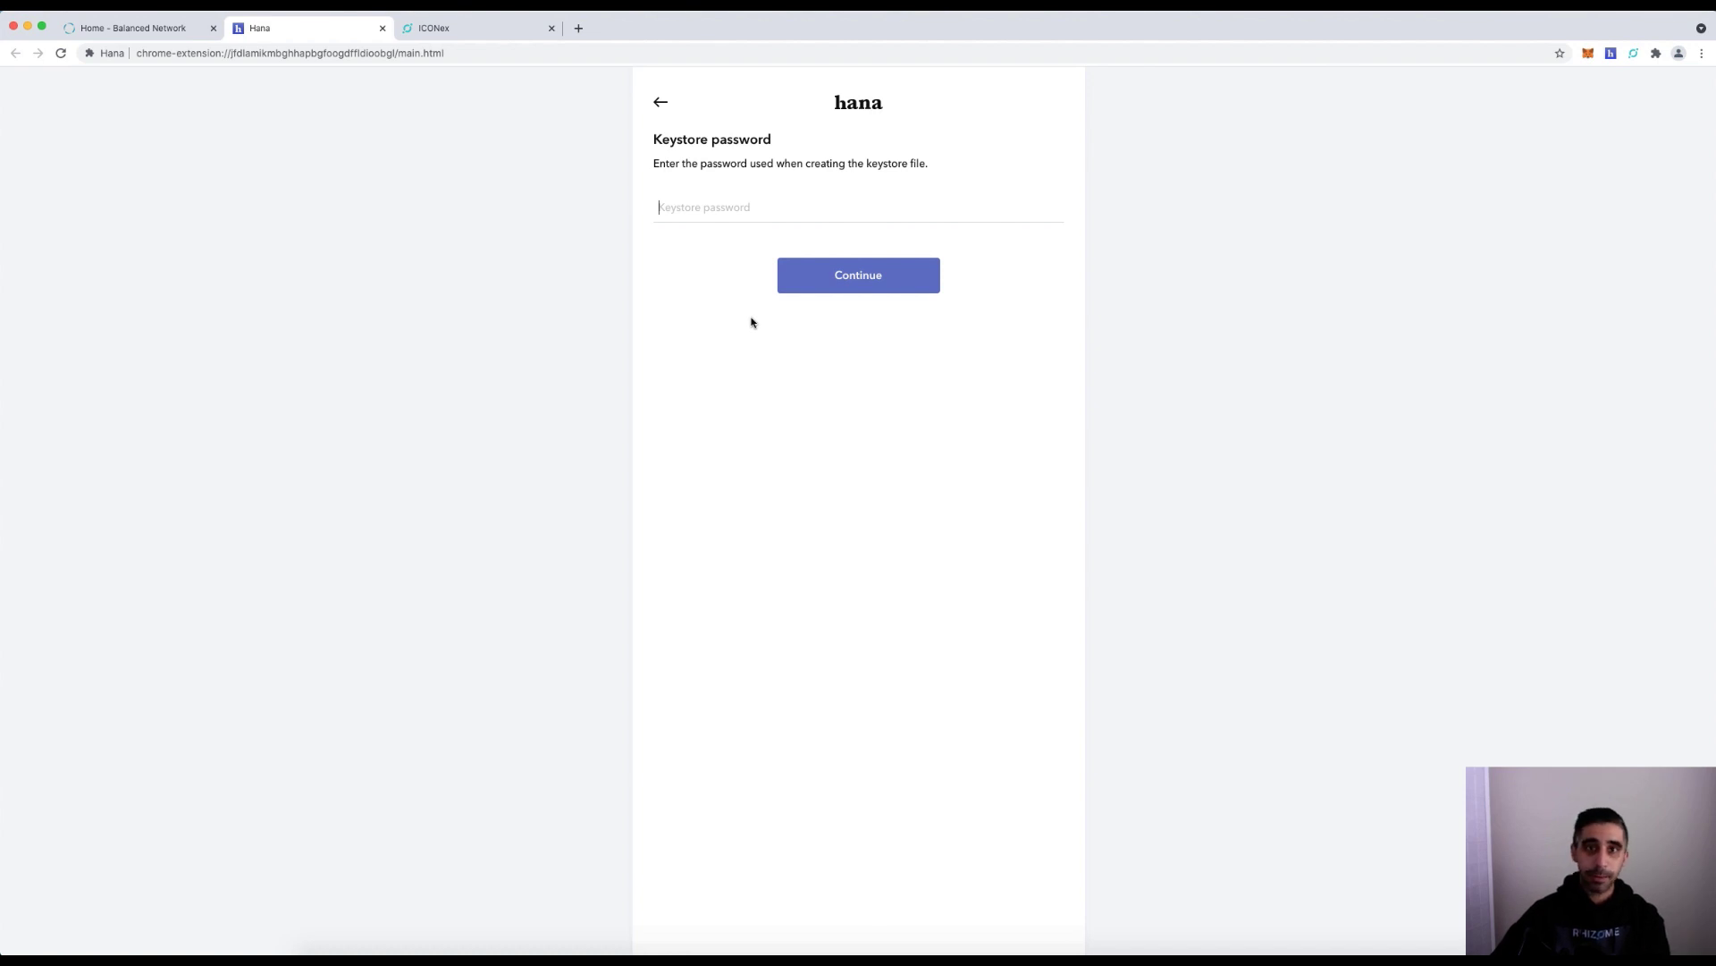
Step: Enter the keystore password and name the restored wallet 'Showcase wallet'
type("•••")
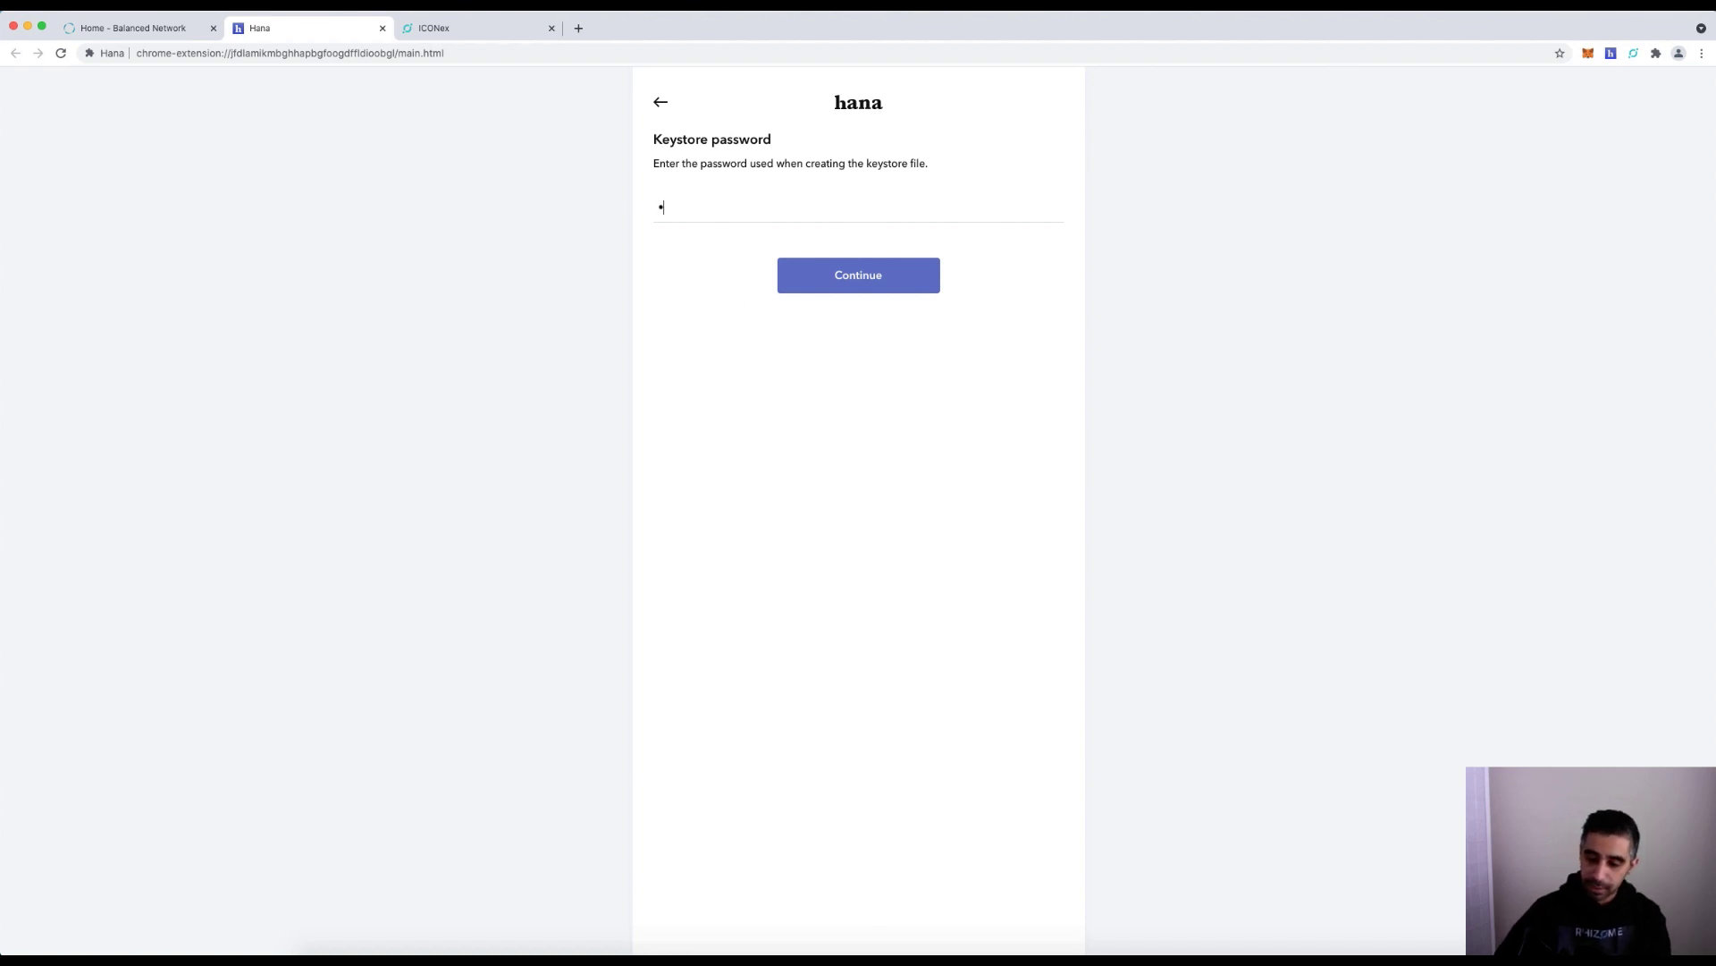
type("•••••••••")
key("Return")
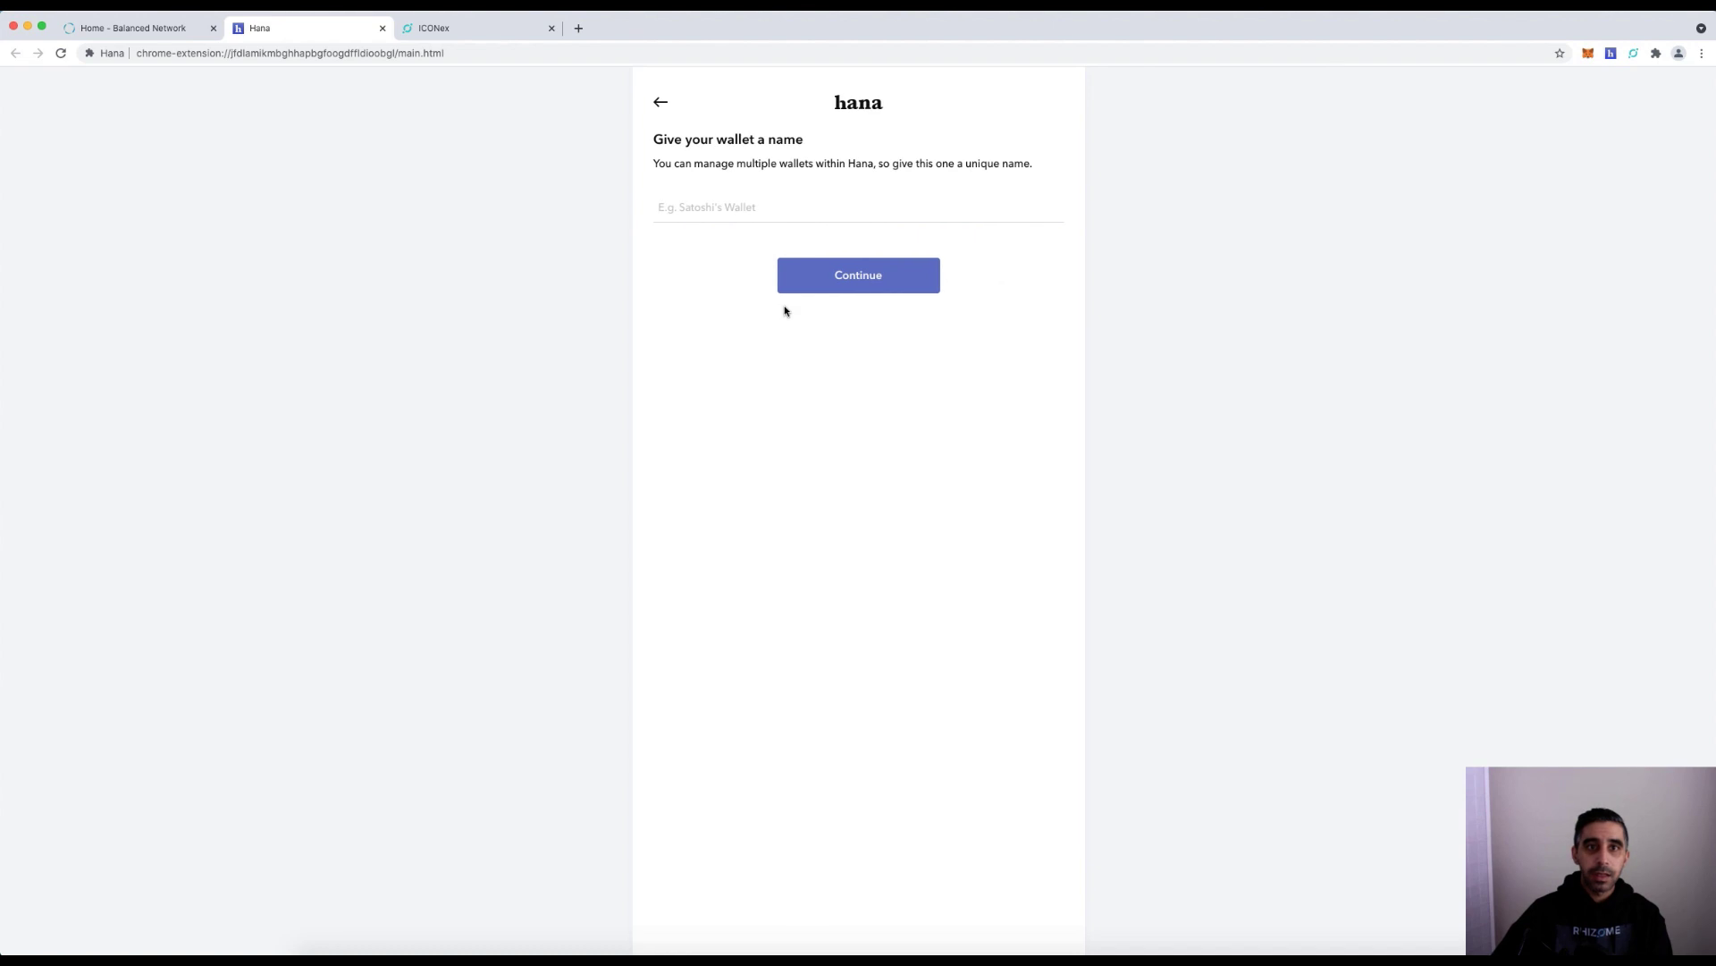
type("Showca")
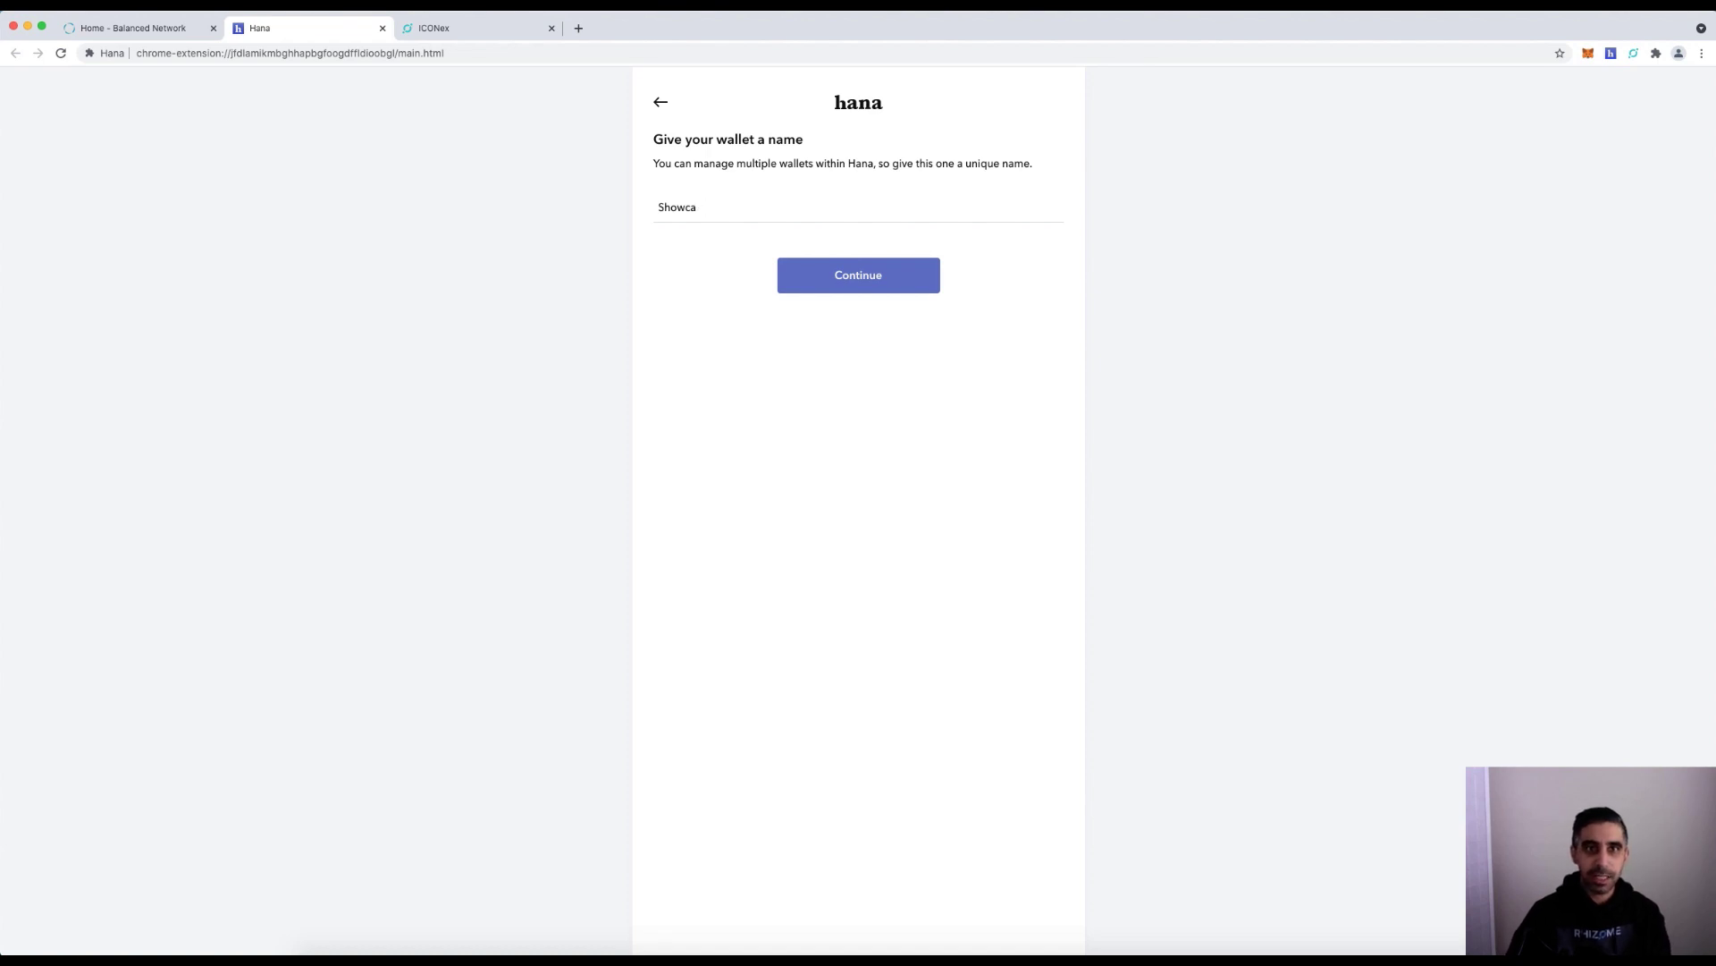
type("wall")
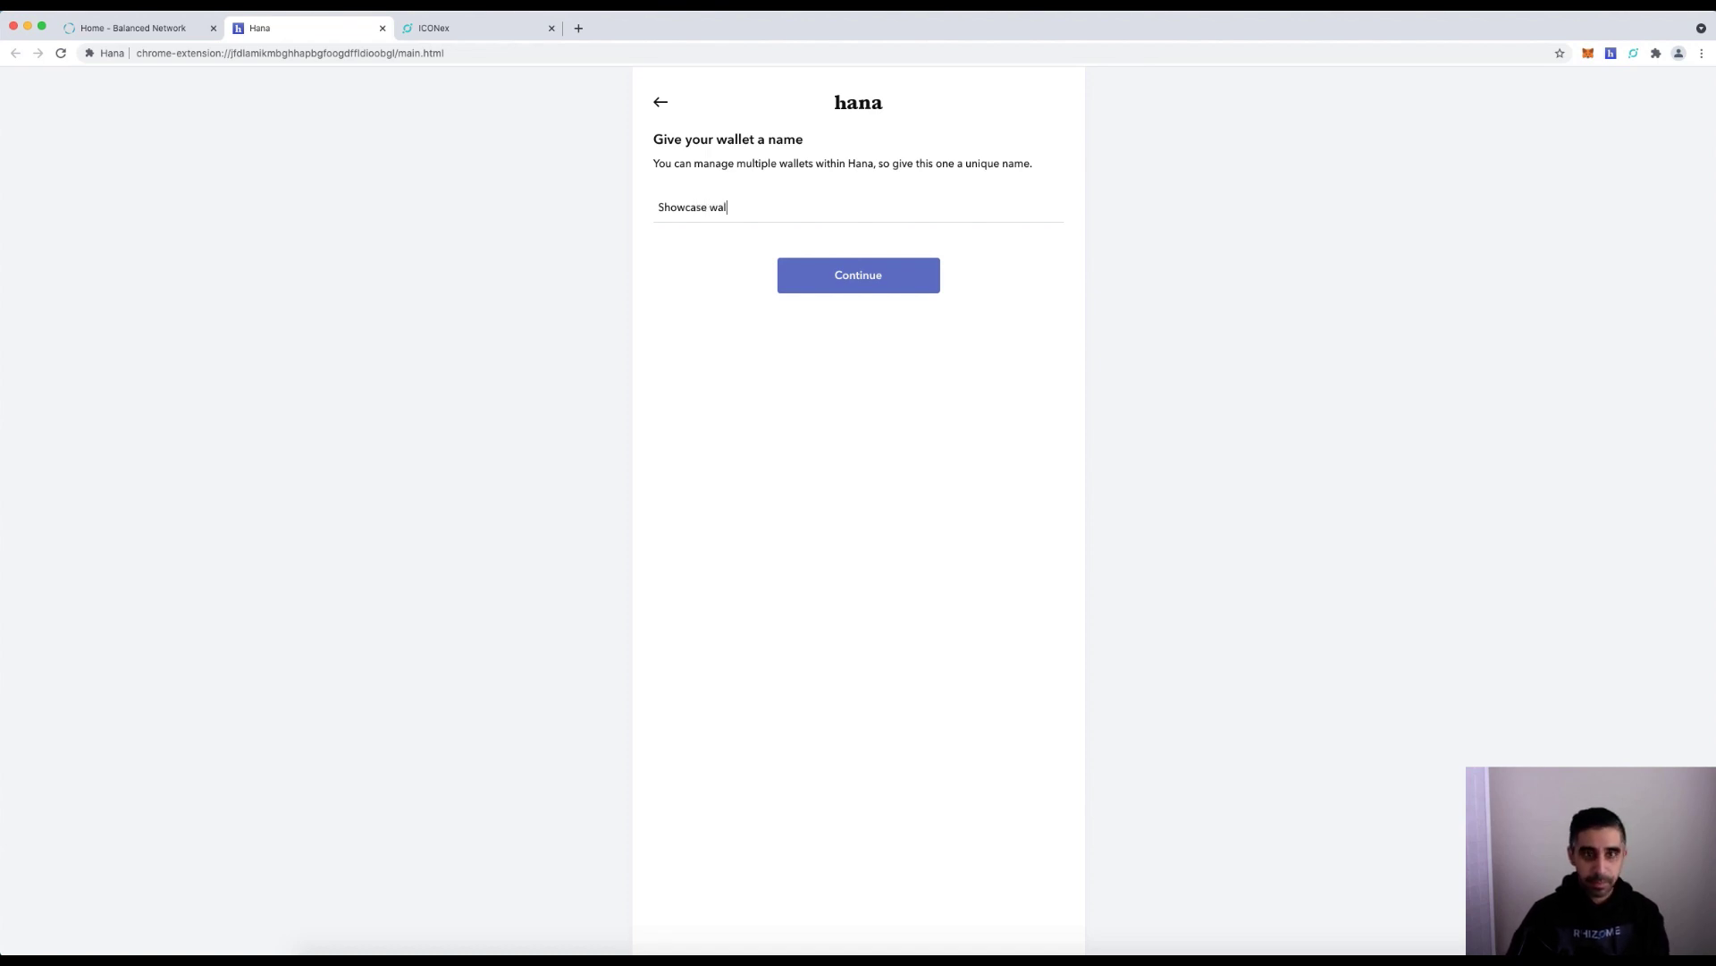
type("et")
left_click(874, 277)
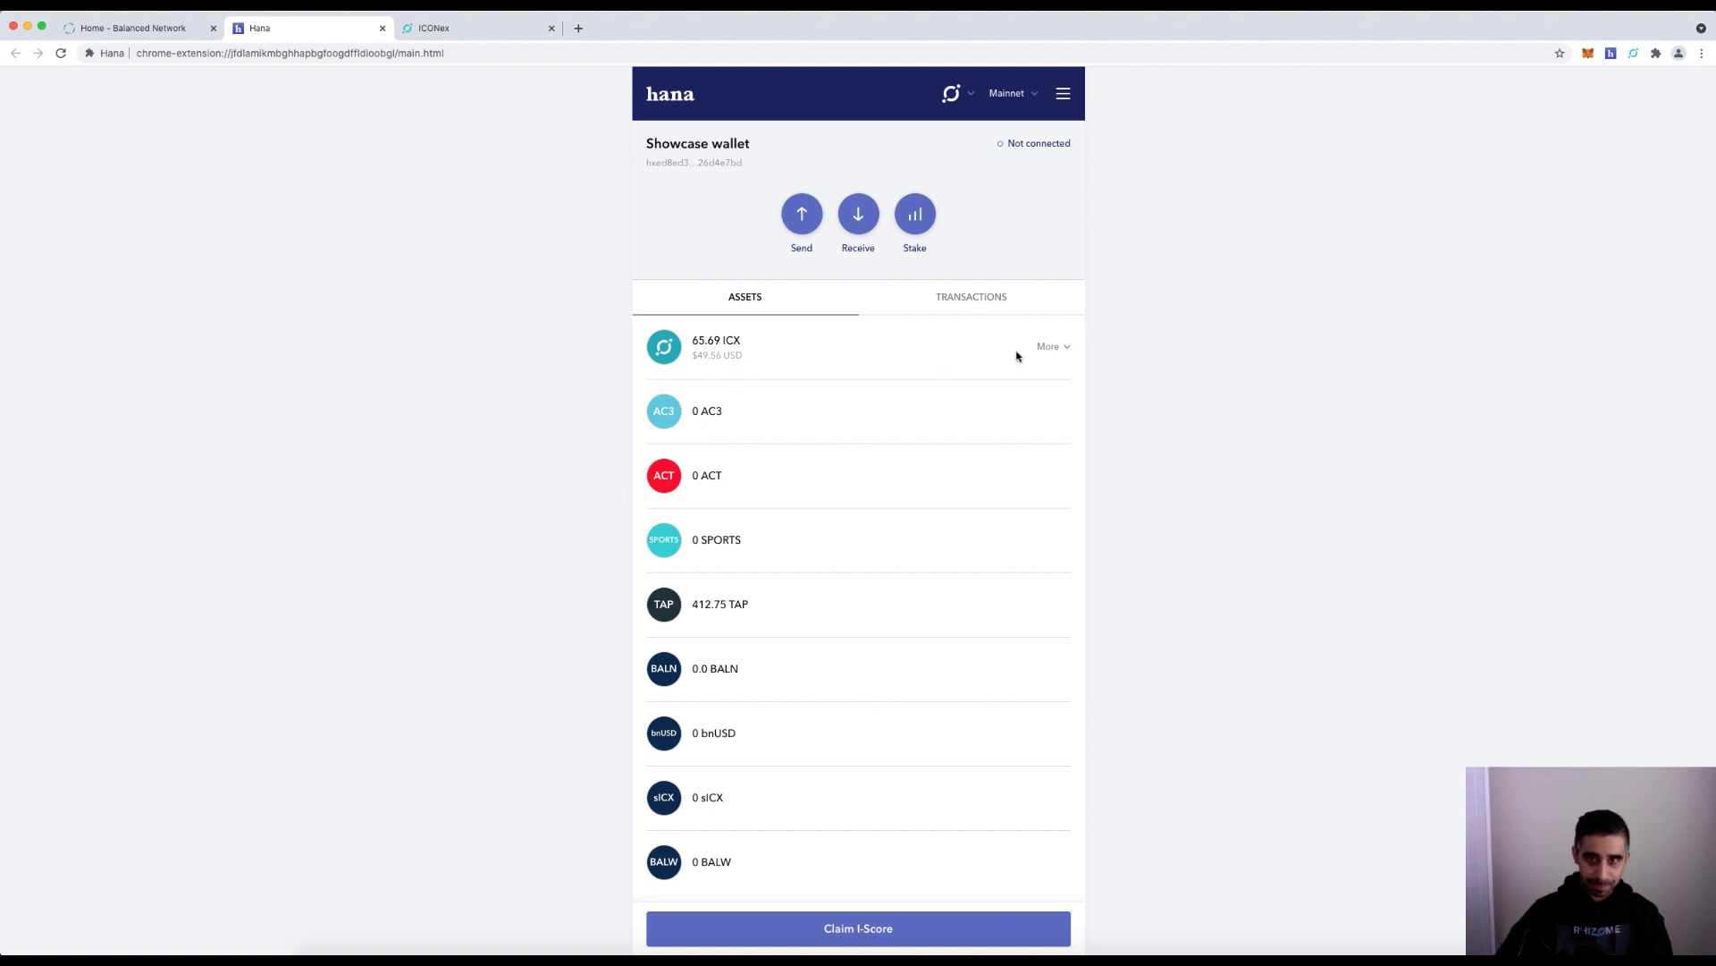
left_click(1063, 348)
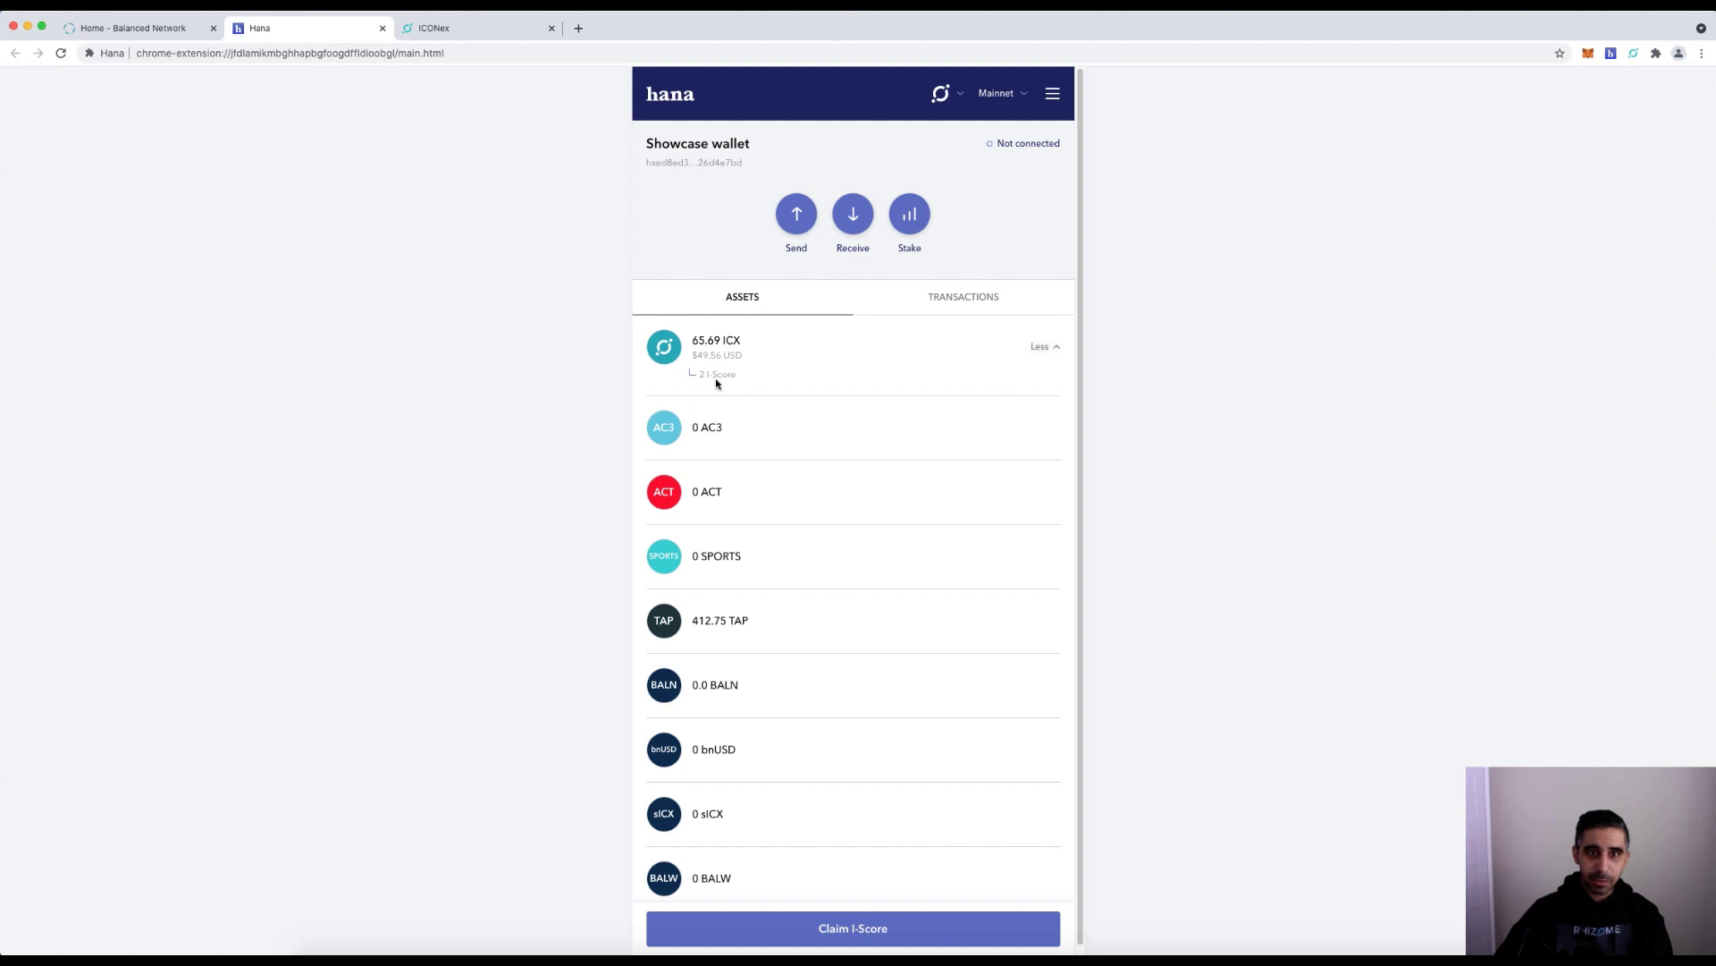
left_click(1050, 353)
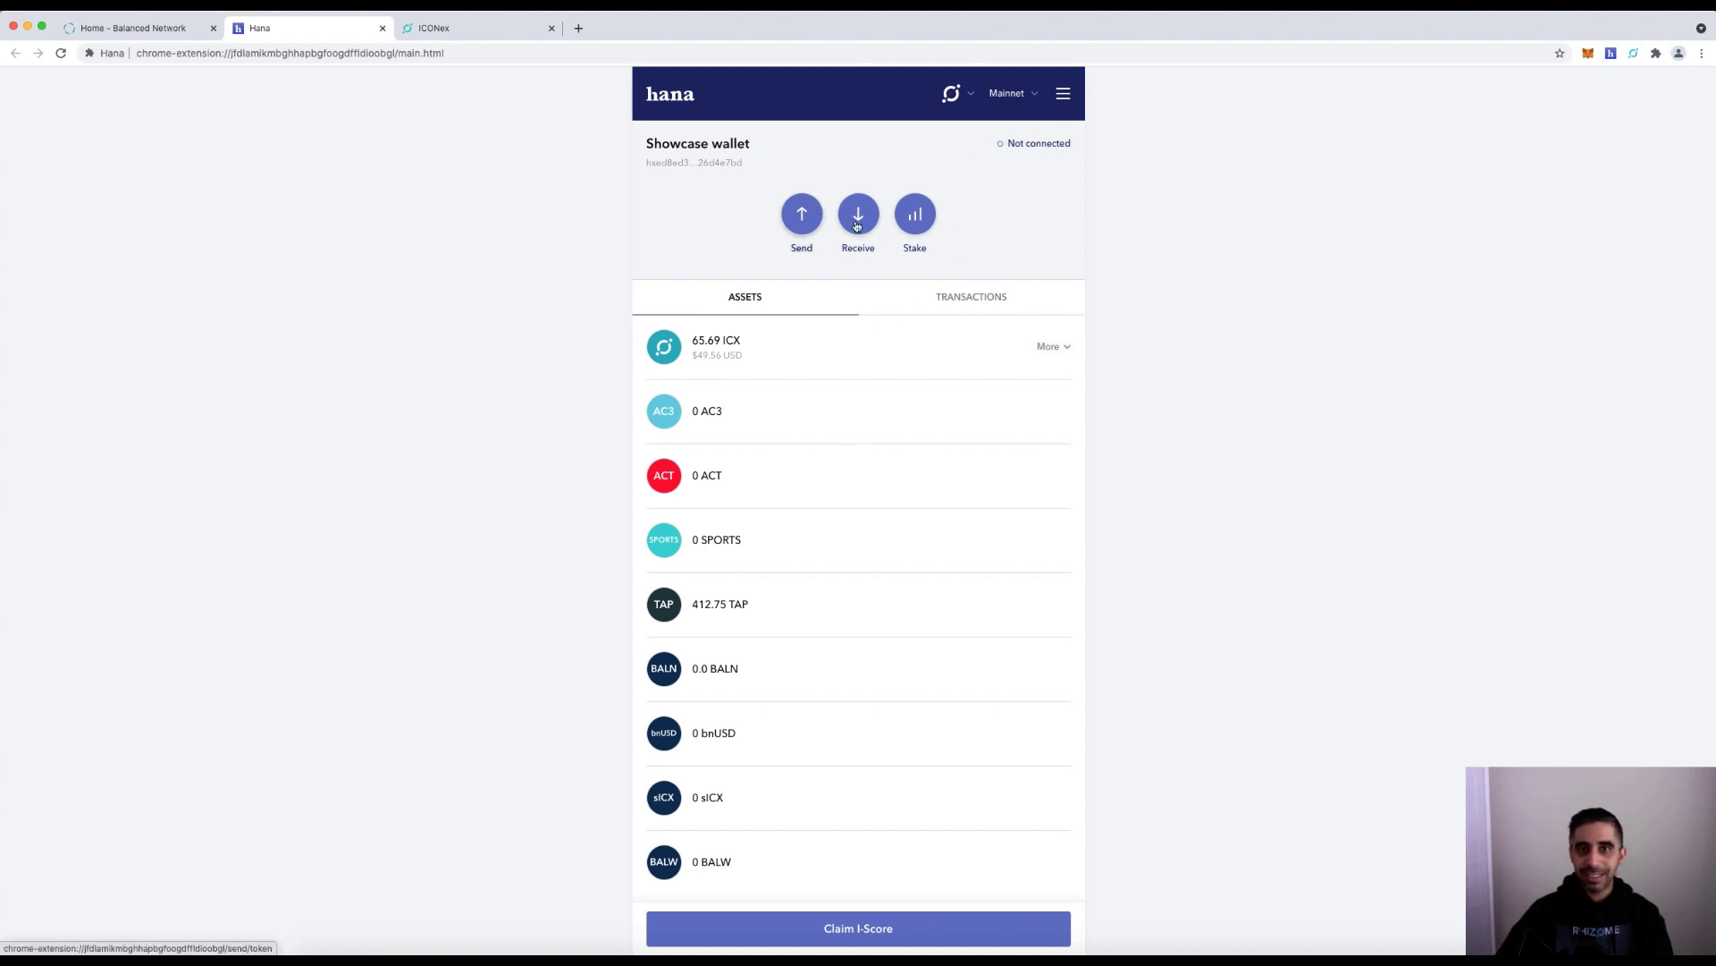
left_click(914, 255)
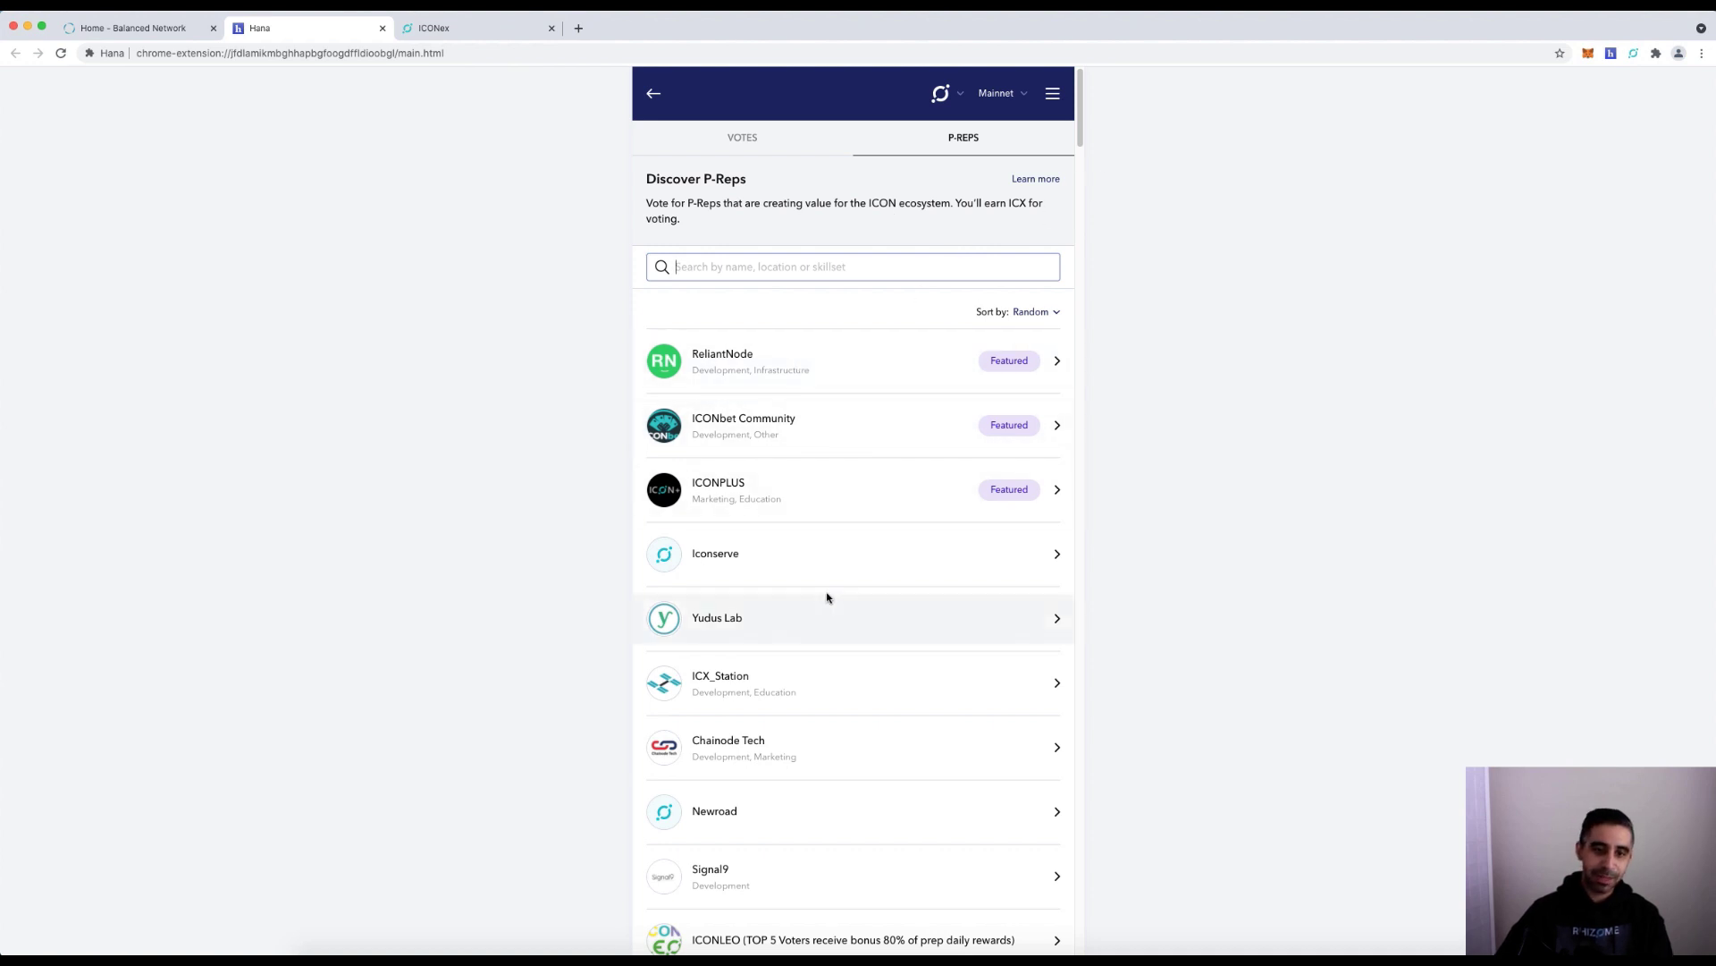
Step: Browse the P-Rep list, view ReliantNode's profile, then check the Votes tab
scroll(827, 596, "down", 5)
scroll(827, 597, "down", 3)
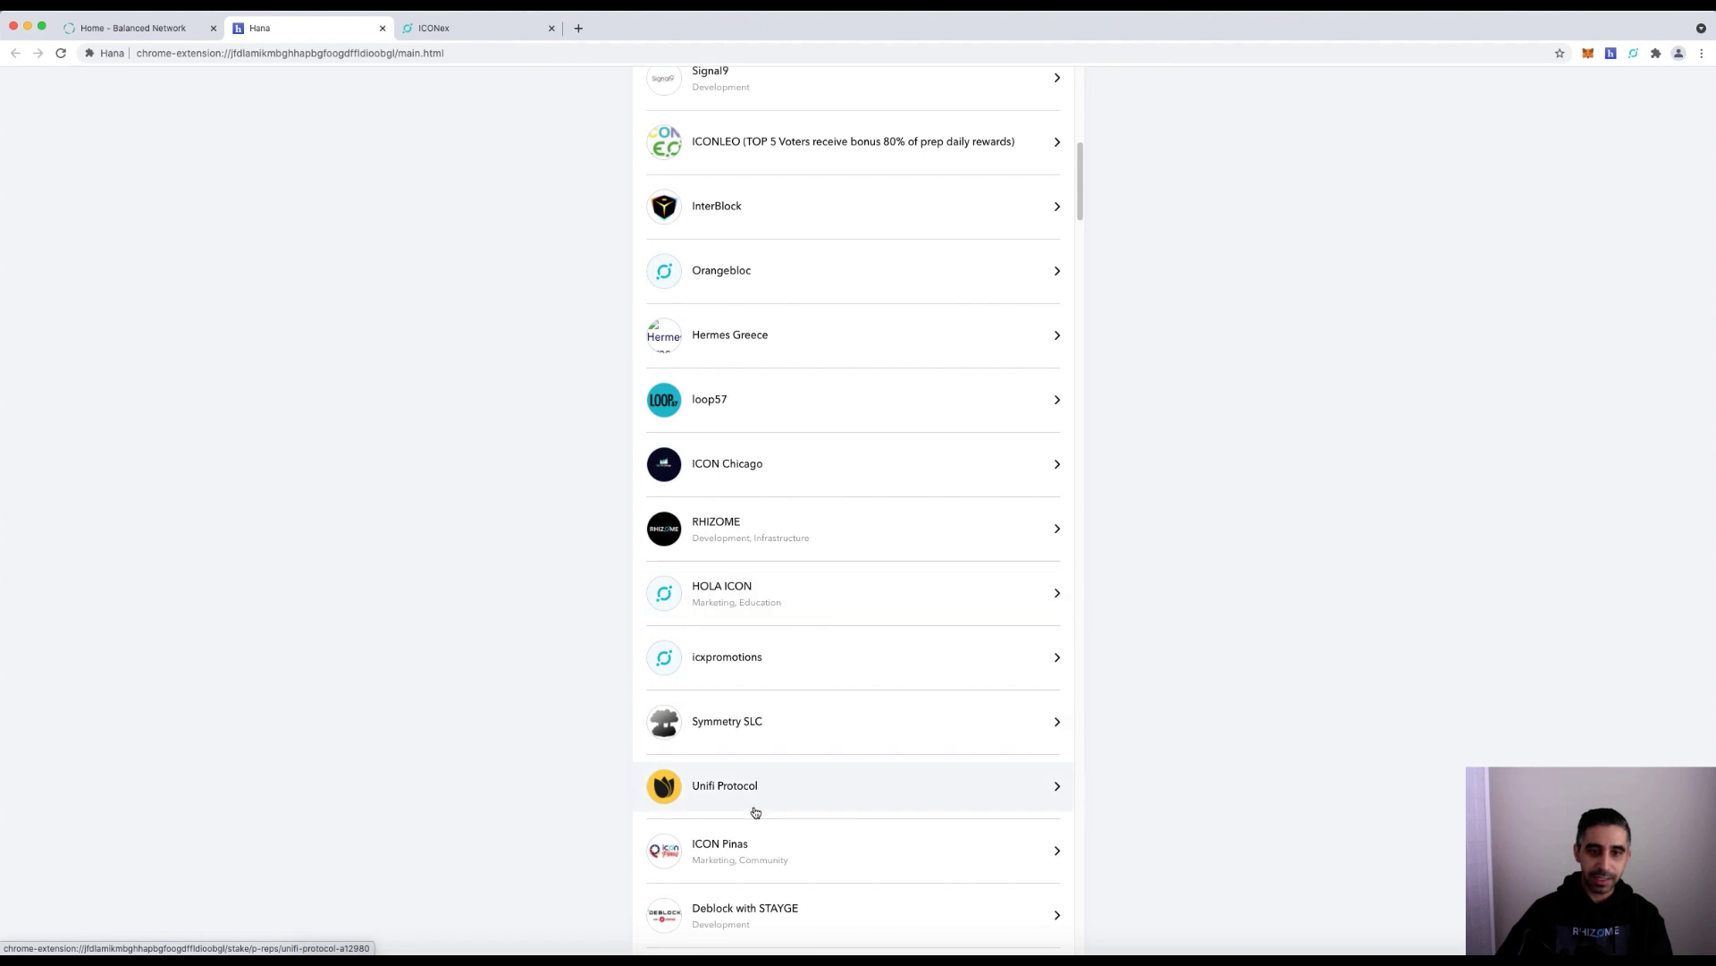
scroll(792, 409, "up", 2)
scroll(792, 409, "up", 6)
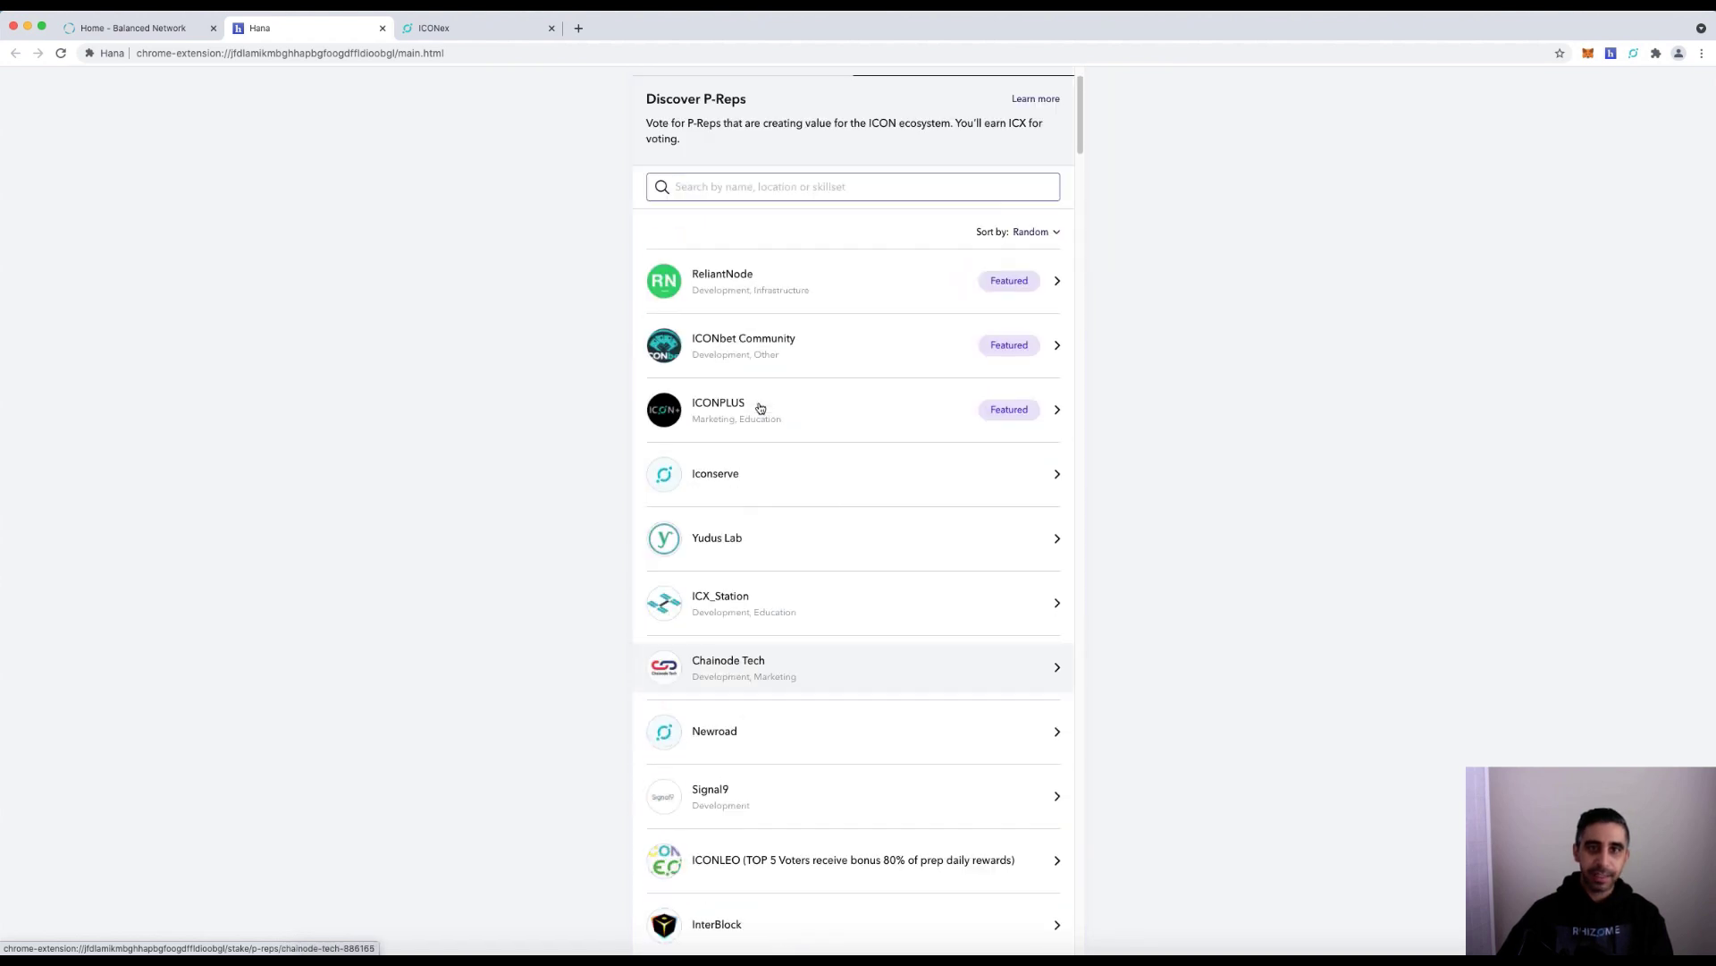
left_click(806, 334)
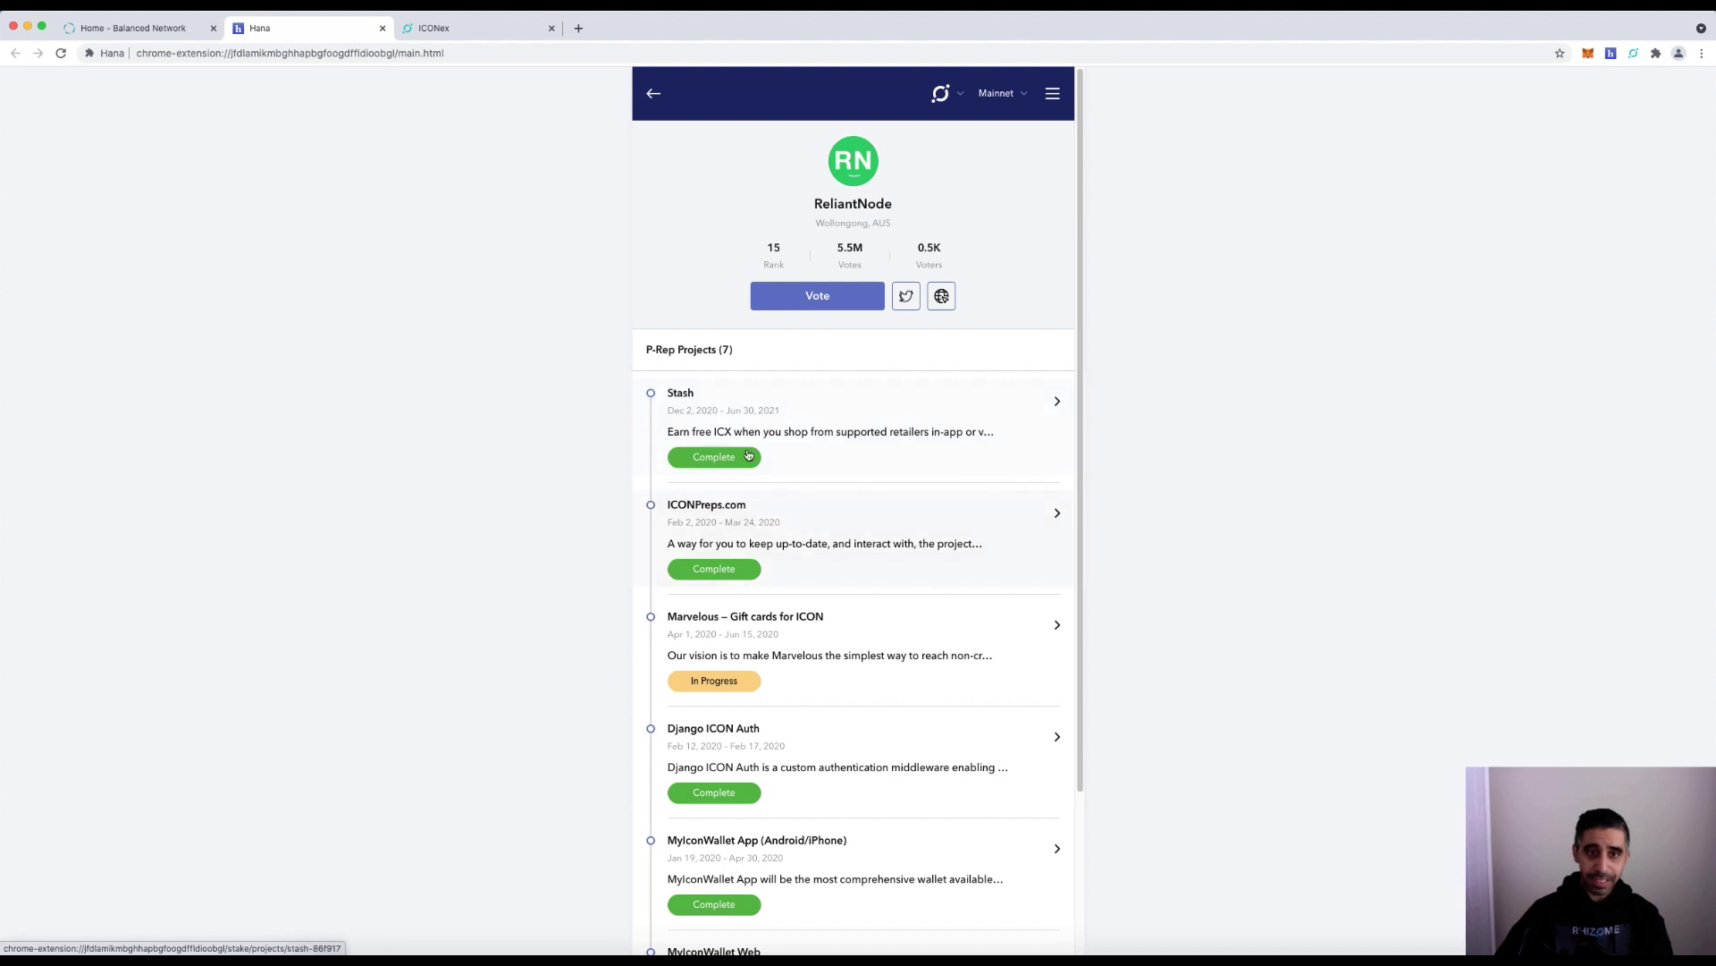
scroll(832, 554, "down", 1)
scroll(834, 555, "down", 2)
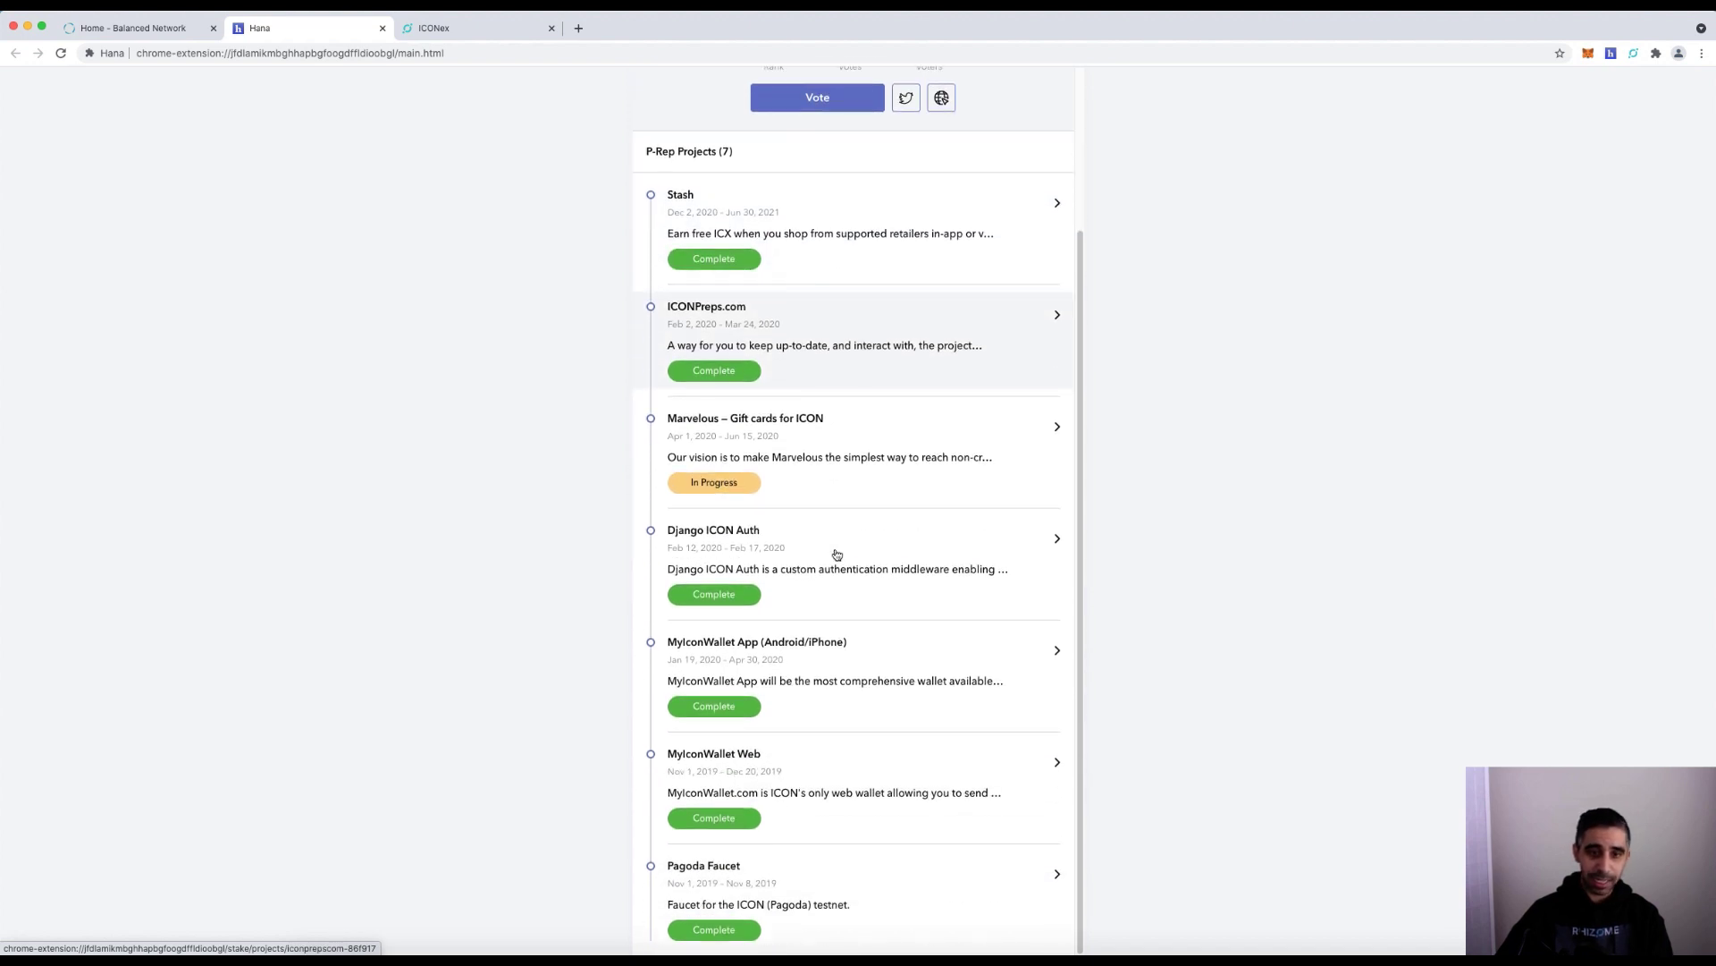
scroll(728, 429, "up", 3)
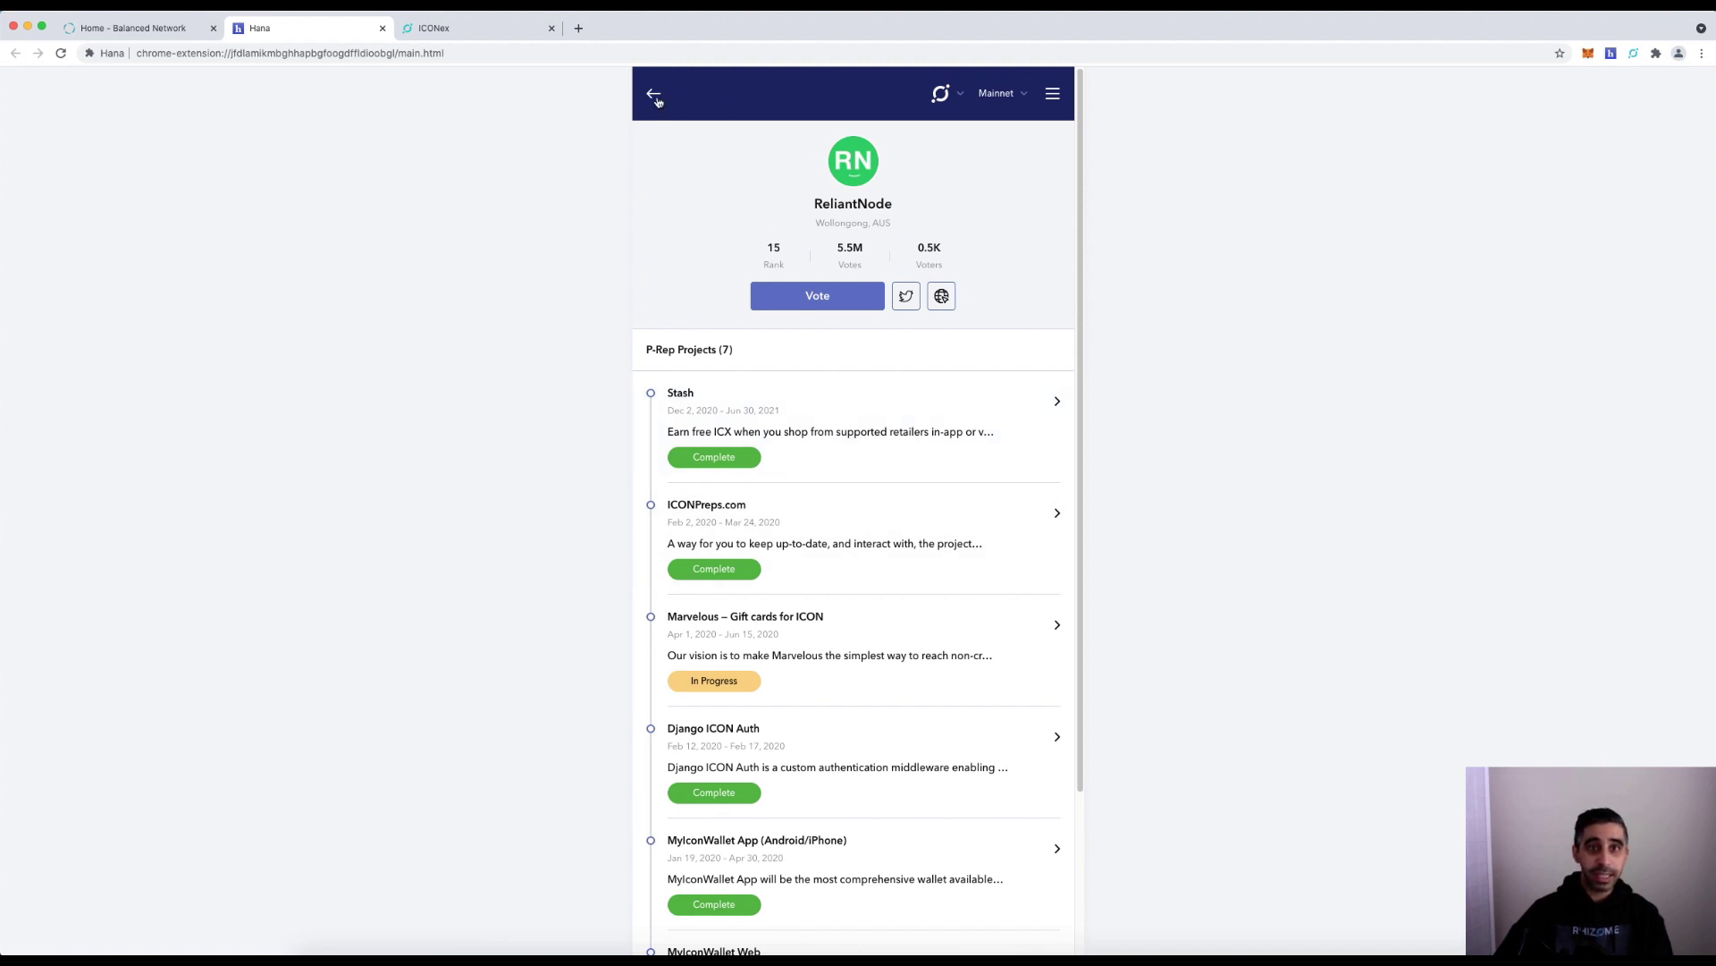
left_click(655, 97)
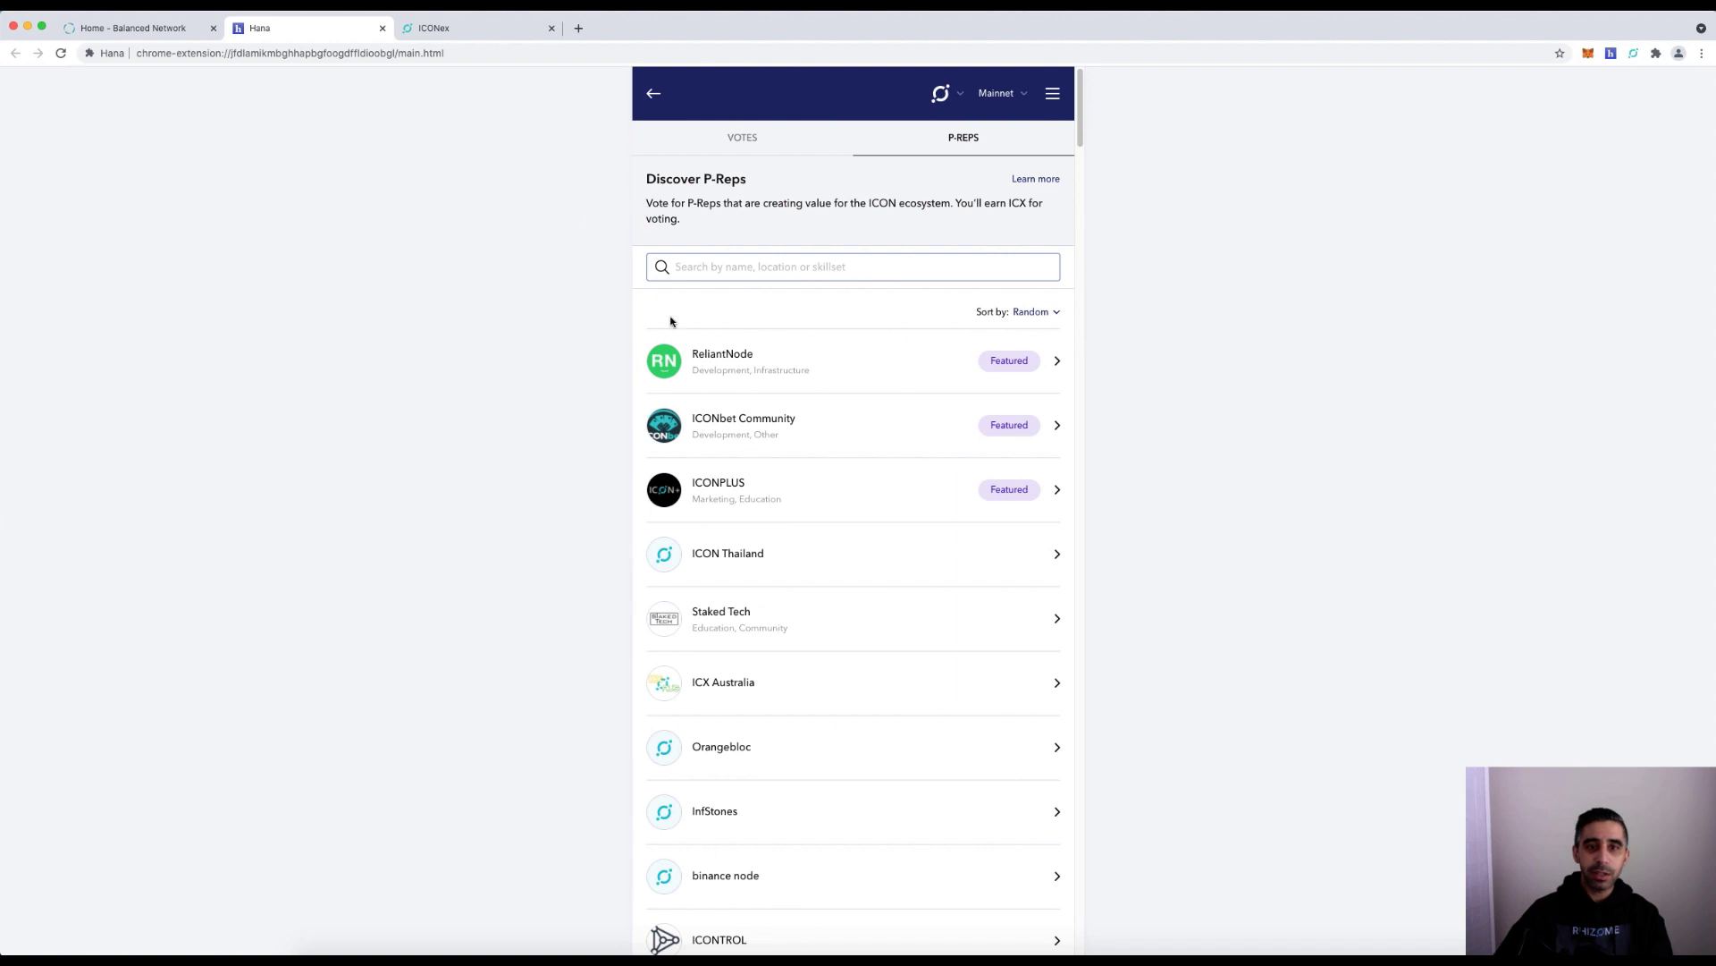
left_click(720, 141)
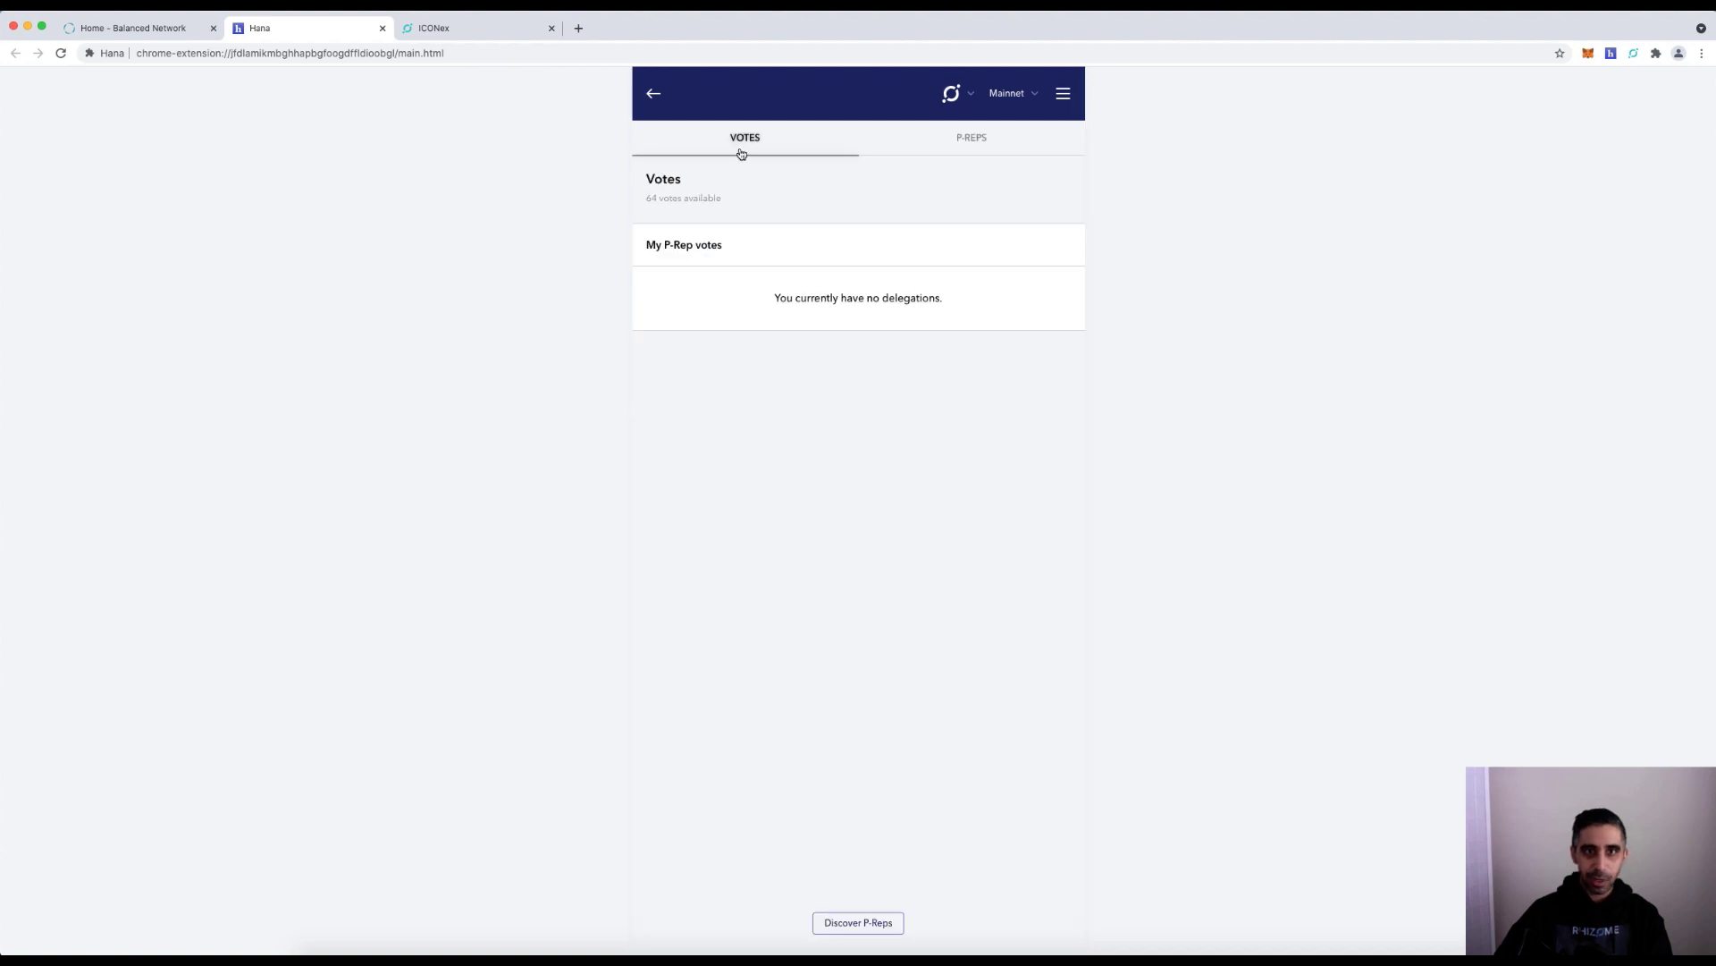
Step: Back on the wallet home, review the ICX/ETH and Mainnet lists, then show the wallet list
left_click(653, 95)
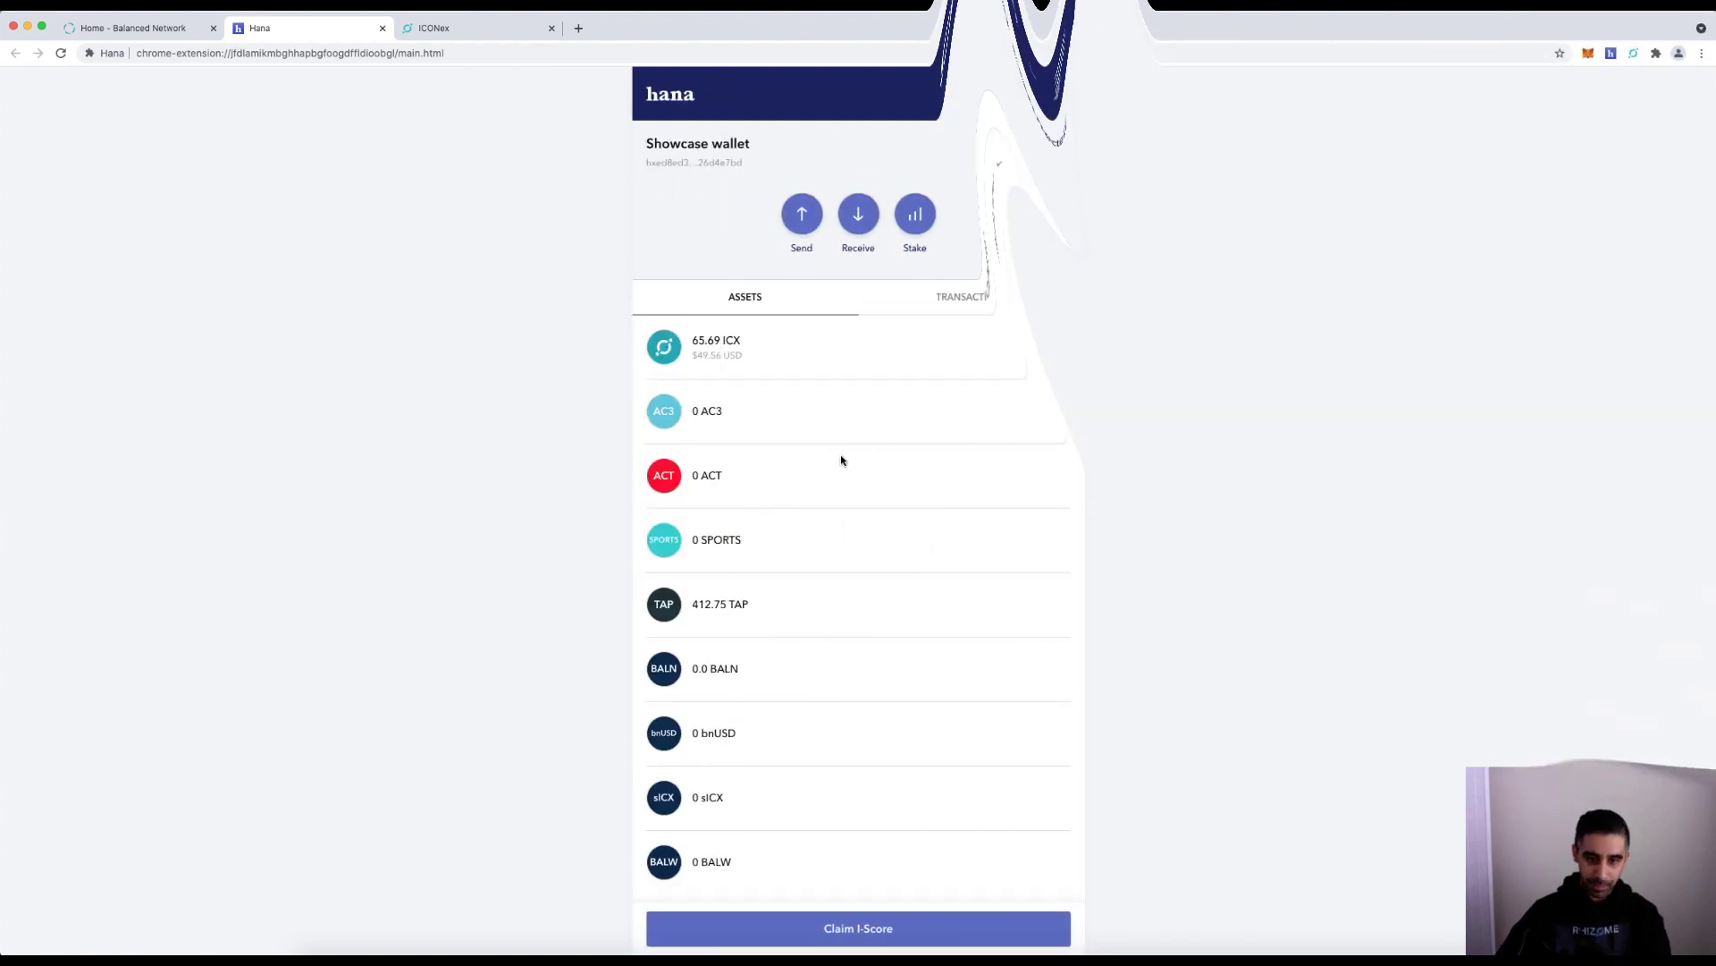
left_click(953, 97)
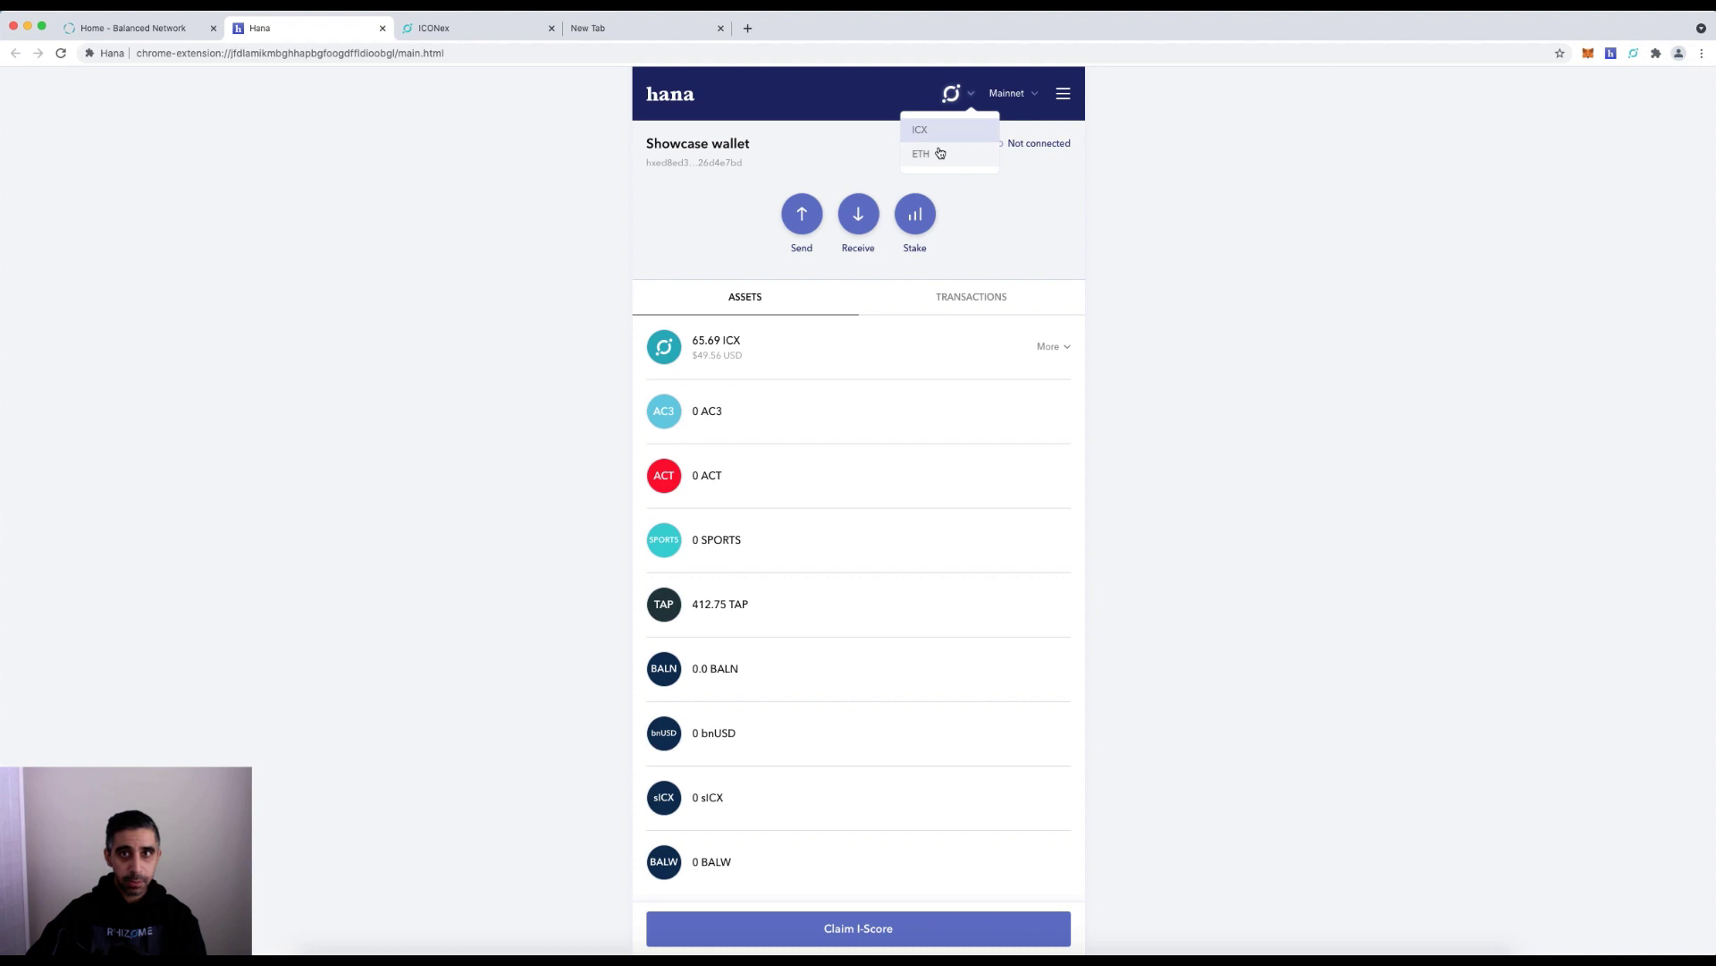
left_click(1019, 93)
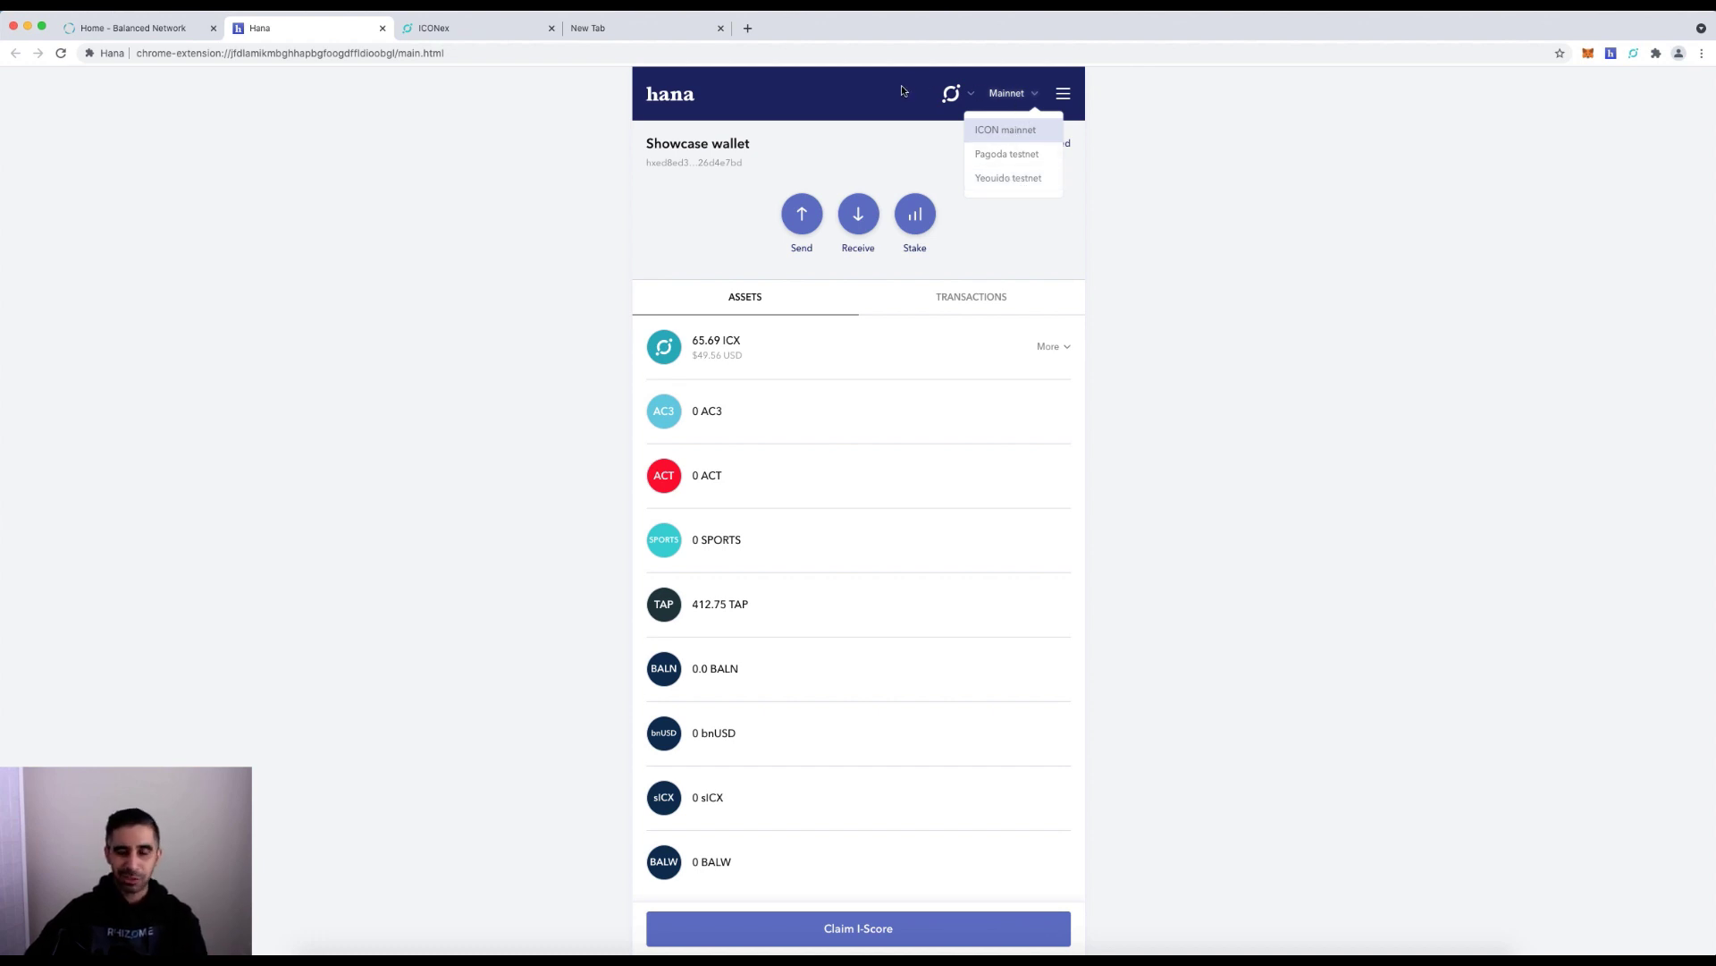
left_click(1010, 94)
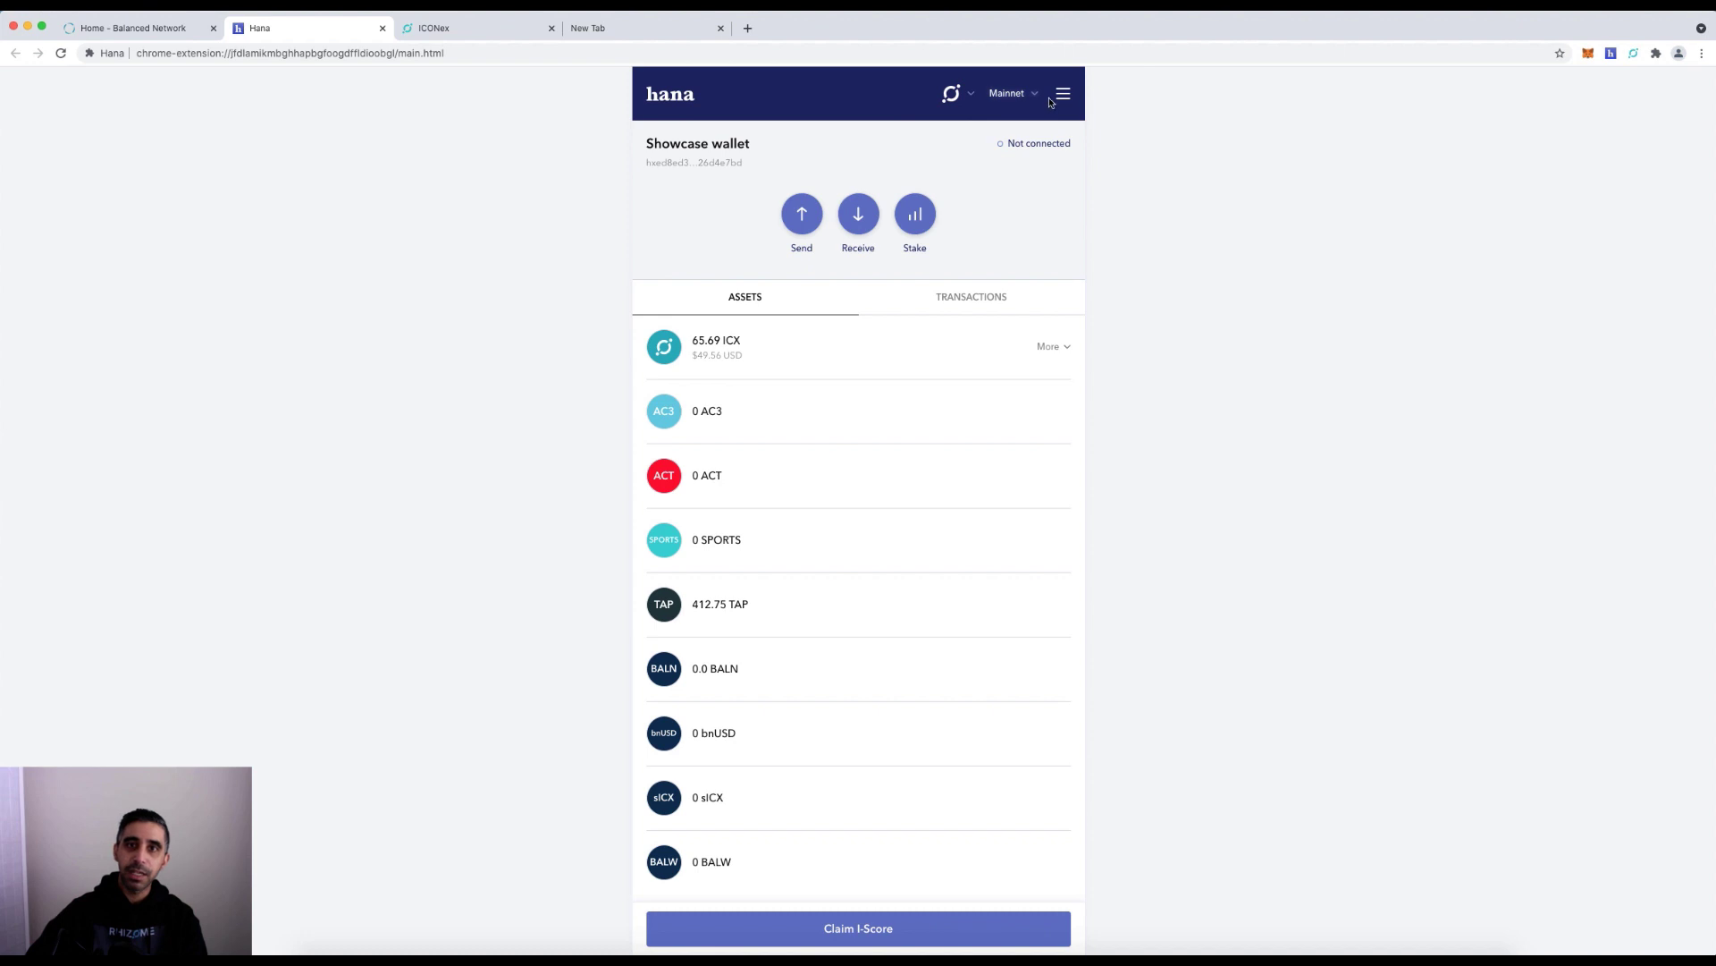
left_click(1064, 95)
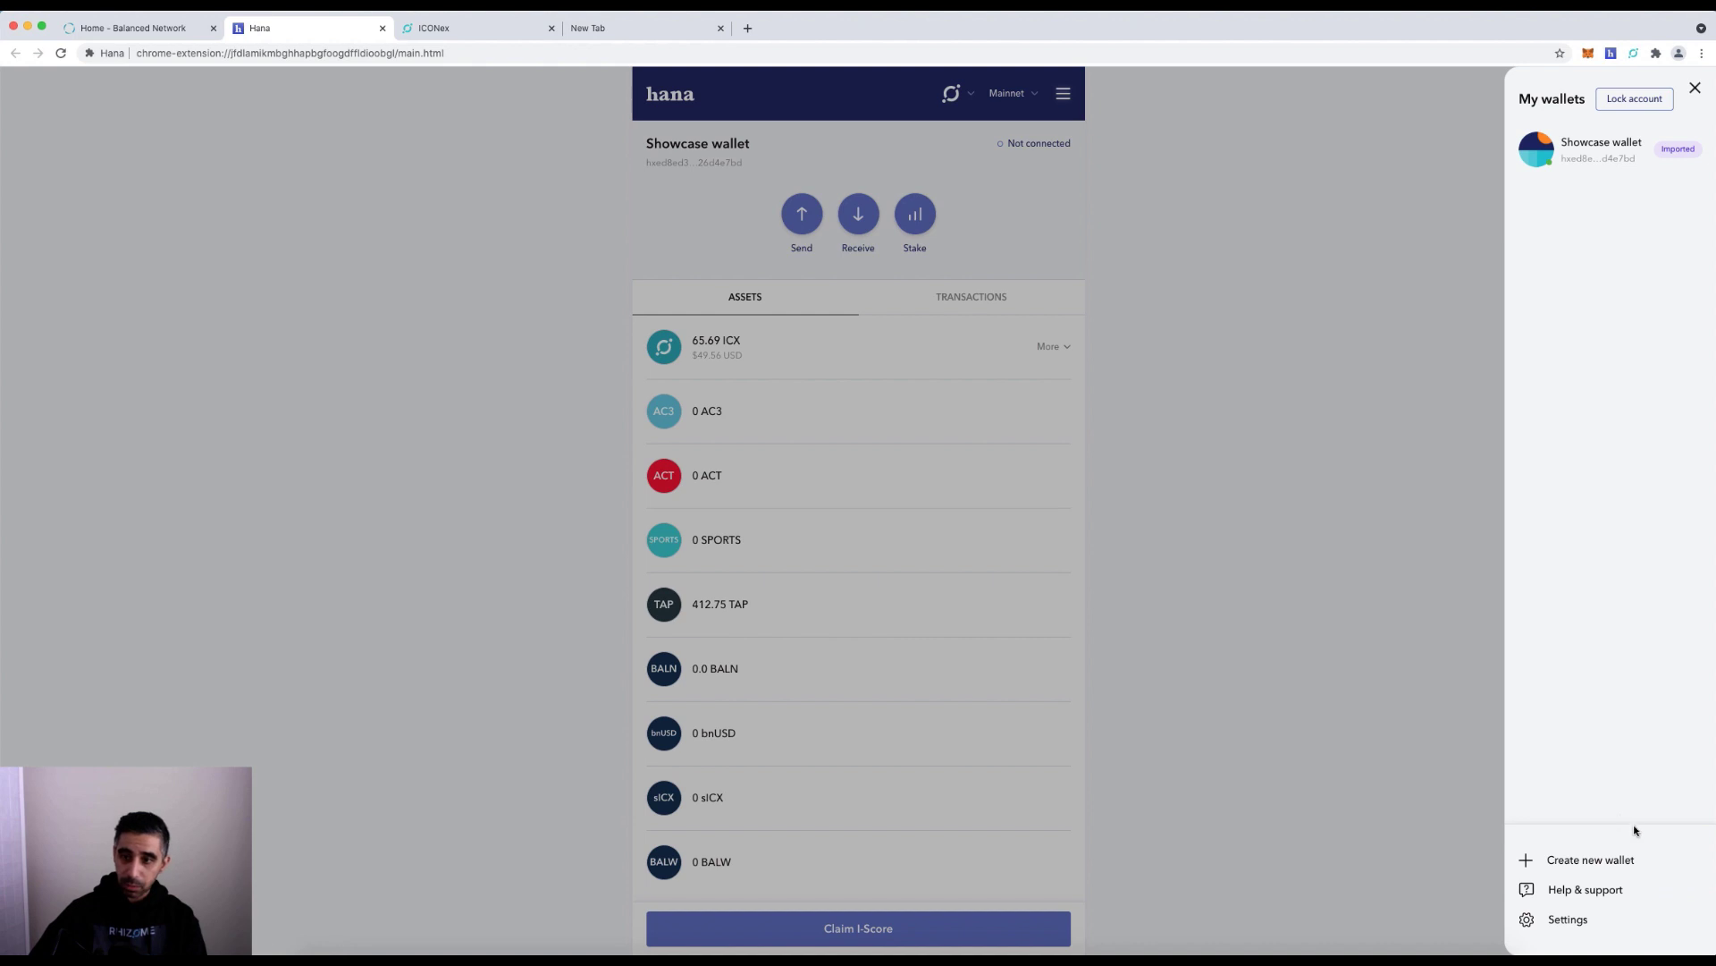
Step: Look over Manage wallet and Restore a wallet, then back out to the settings list
left_click(1576, 919)
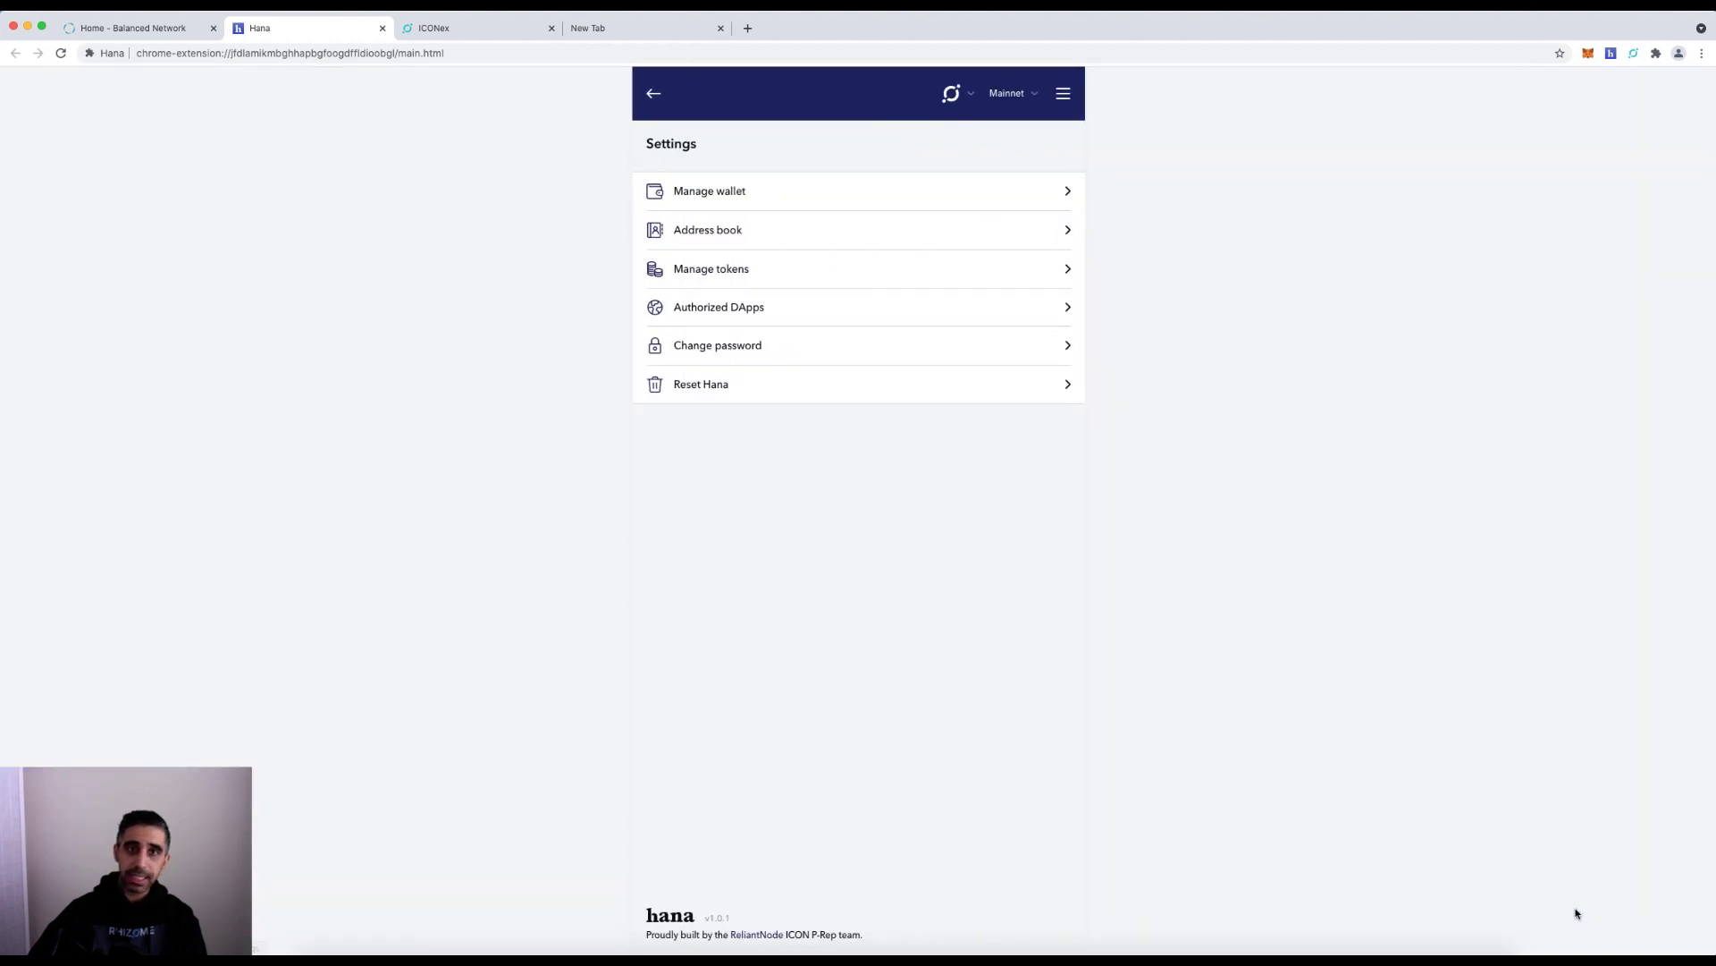
left_click(784, 193)
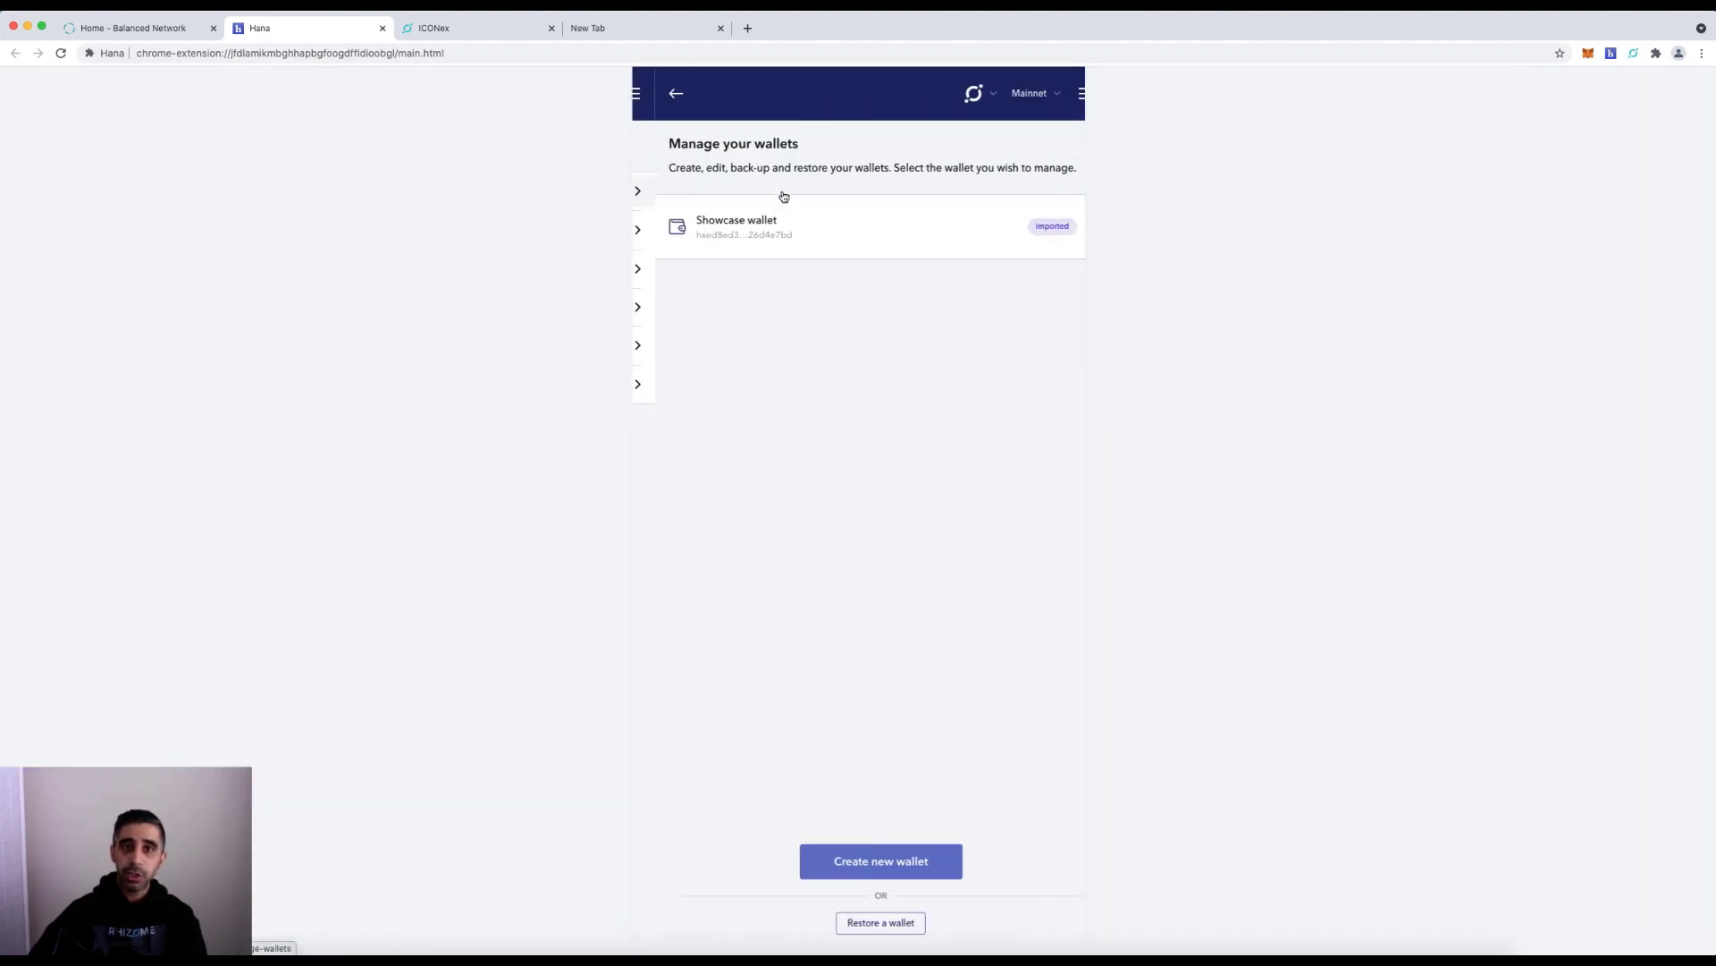
left_click(849, 925)
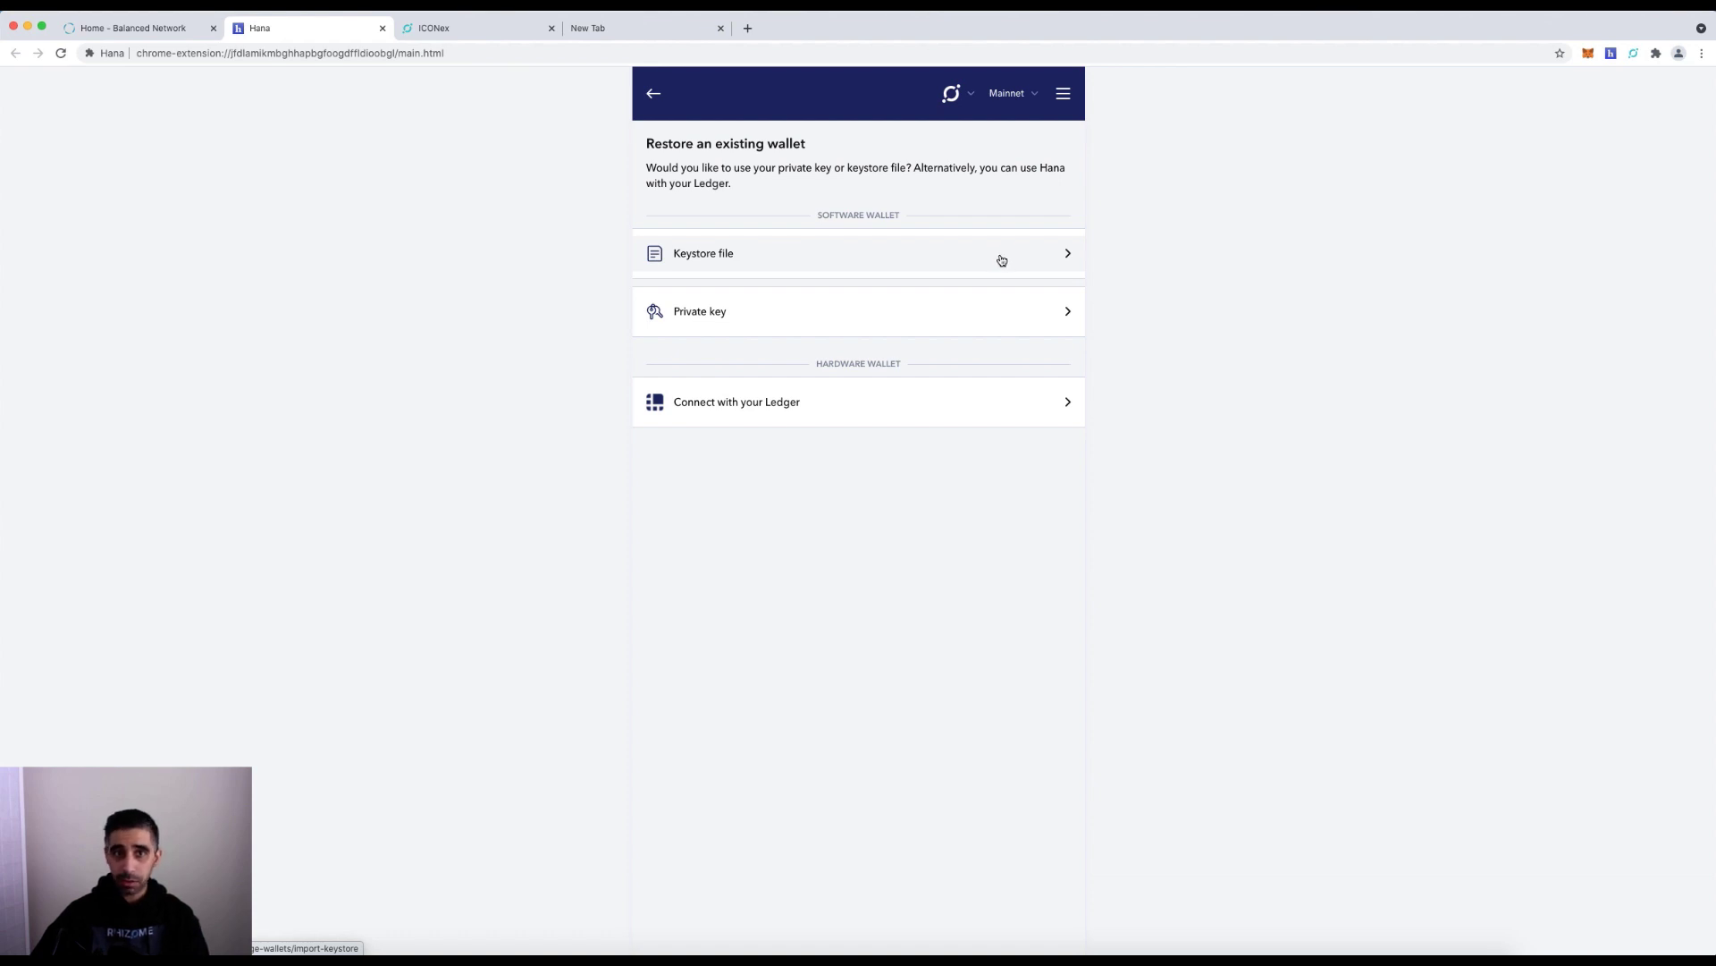
left_click(655, 95)
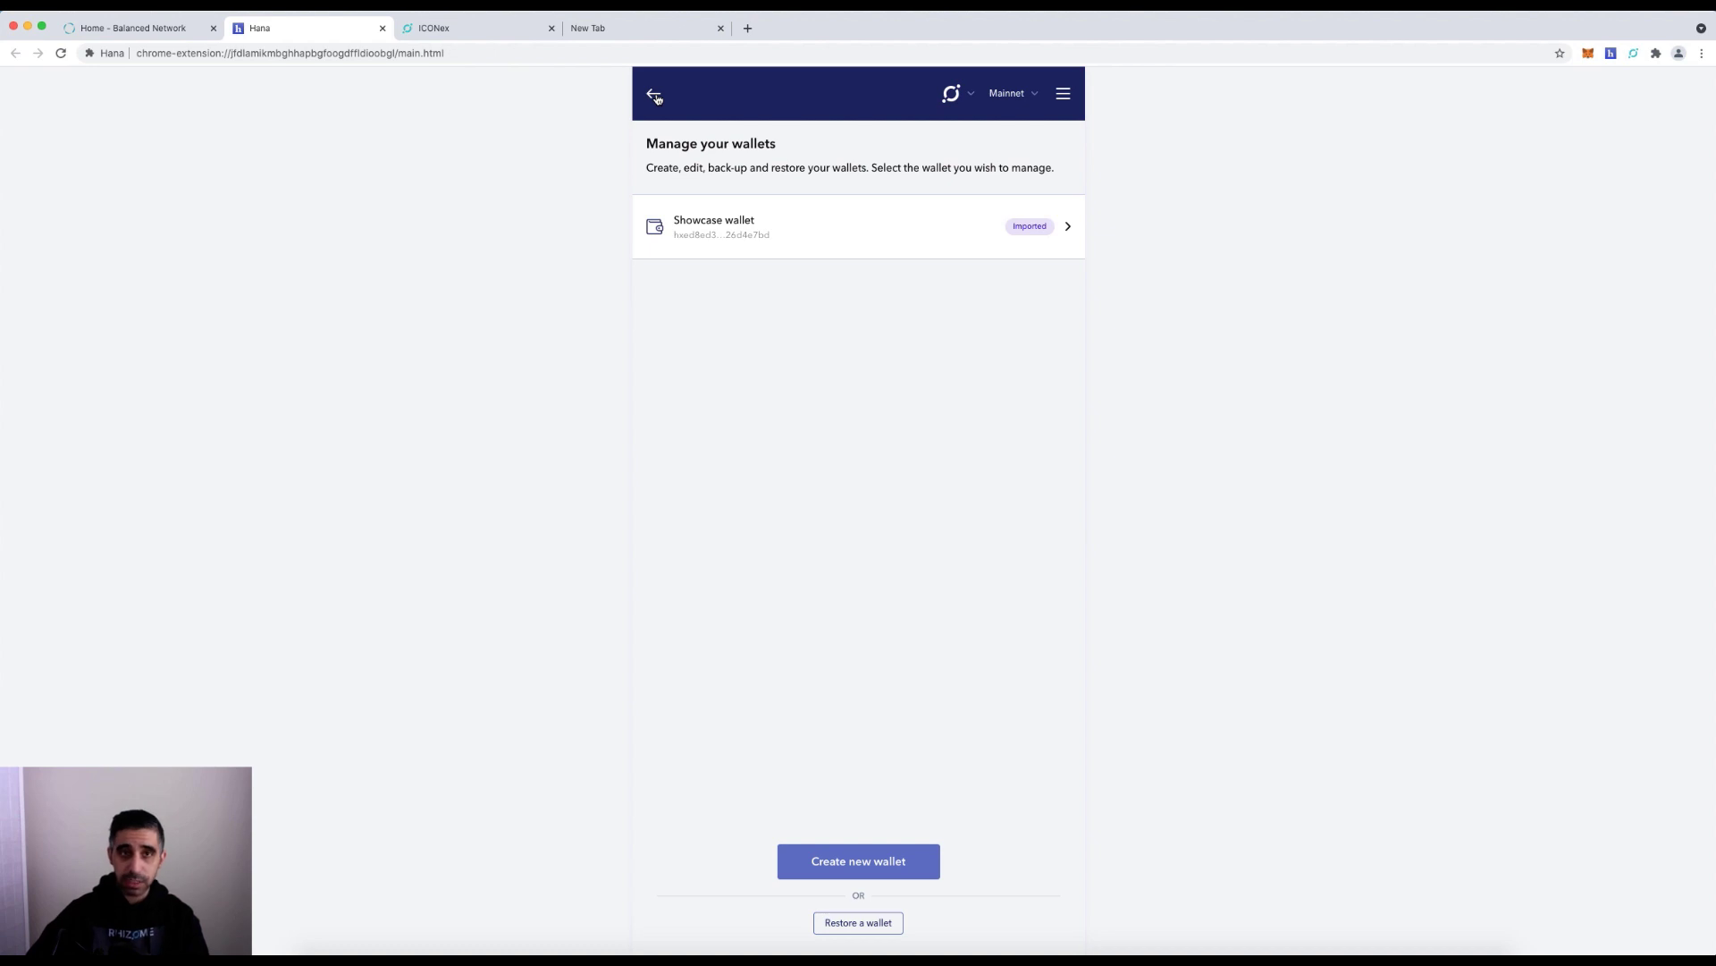
left_click(655, 96)
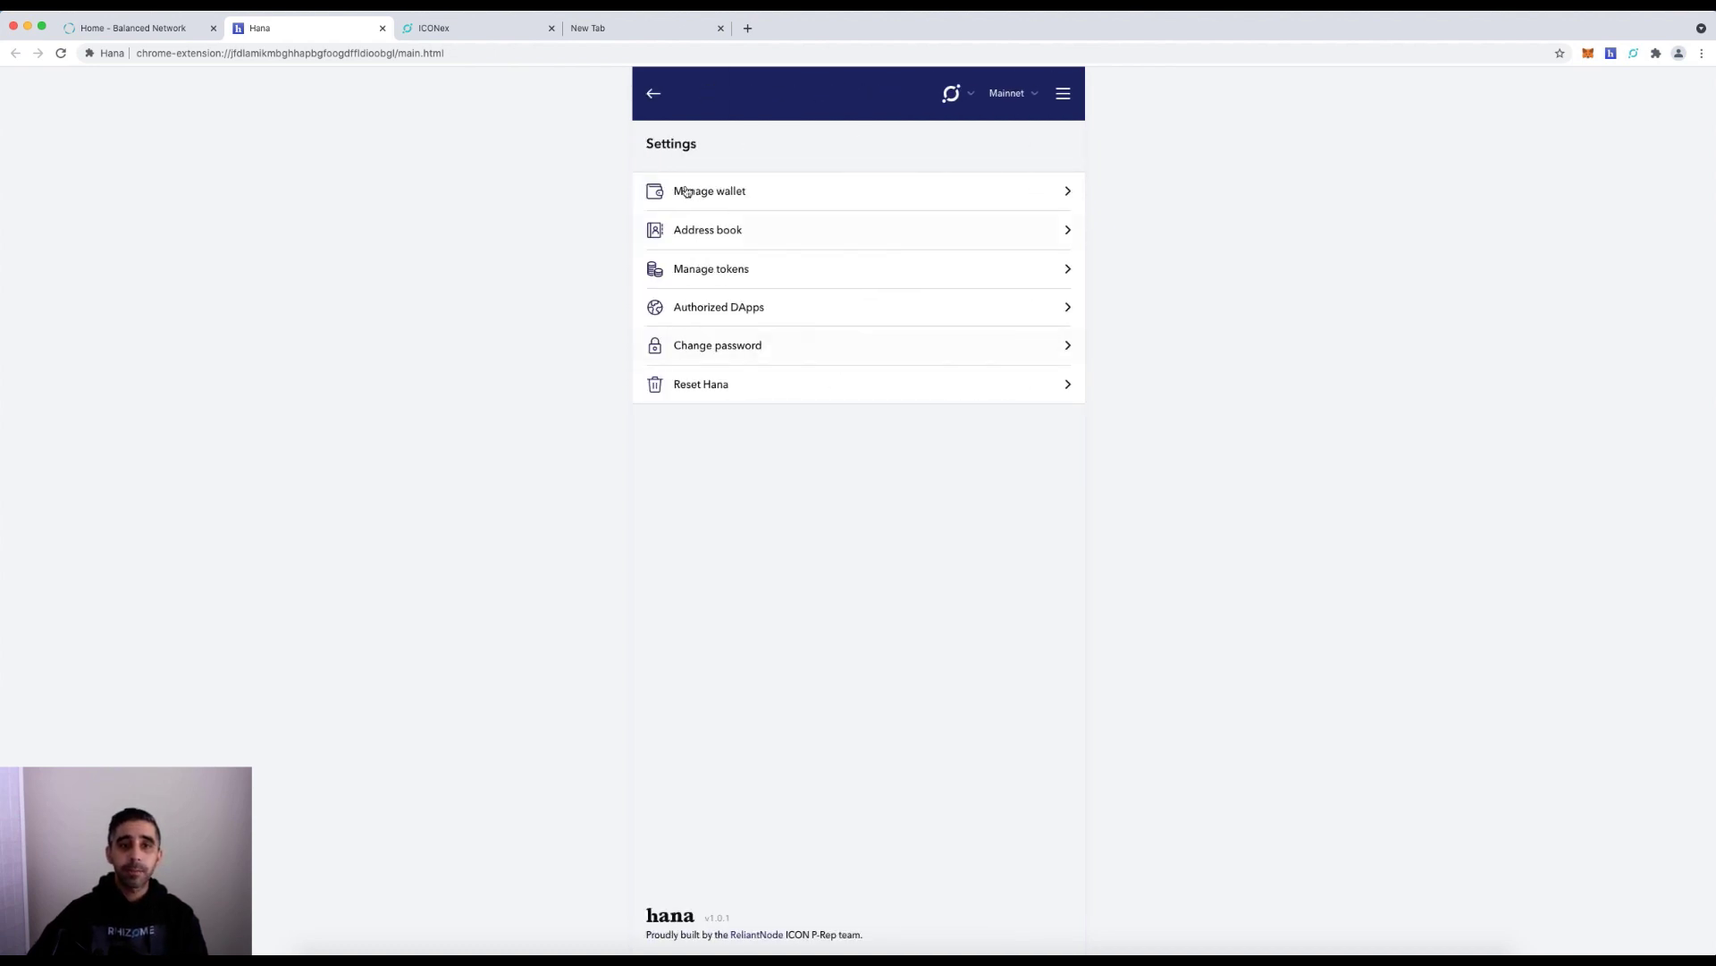
left_click(771, 273)
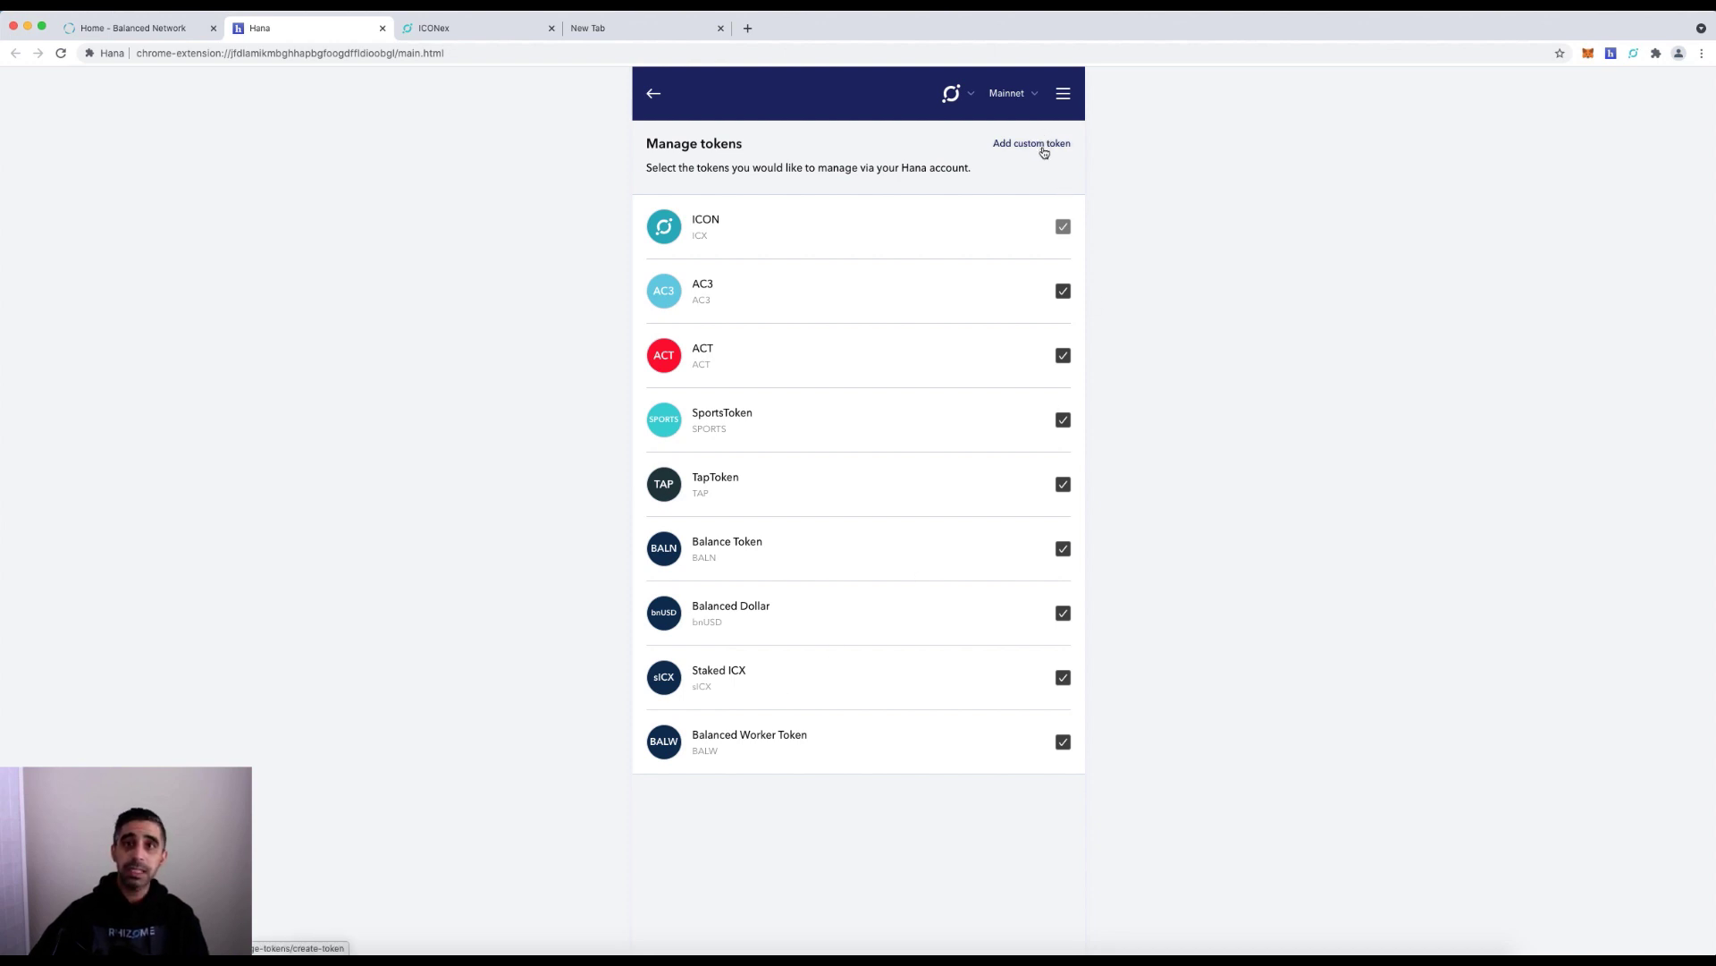
left_click(1039, 145)
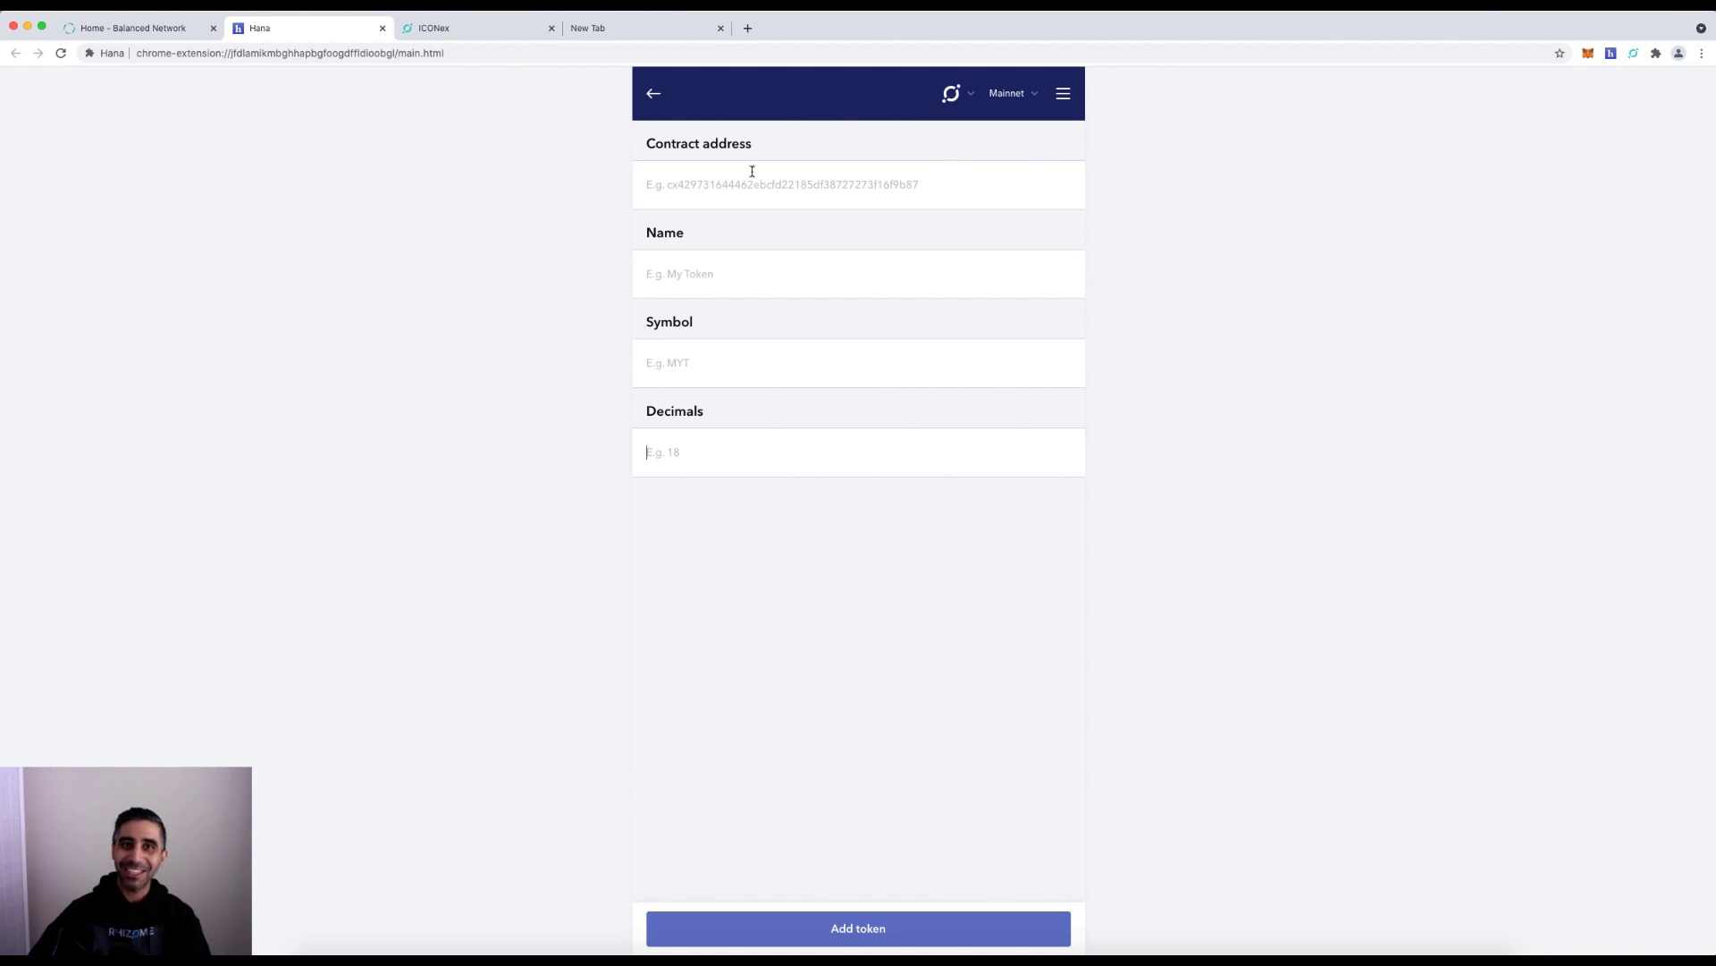
left_click(651, 95)
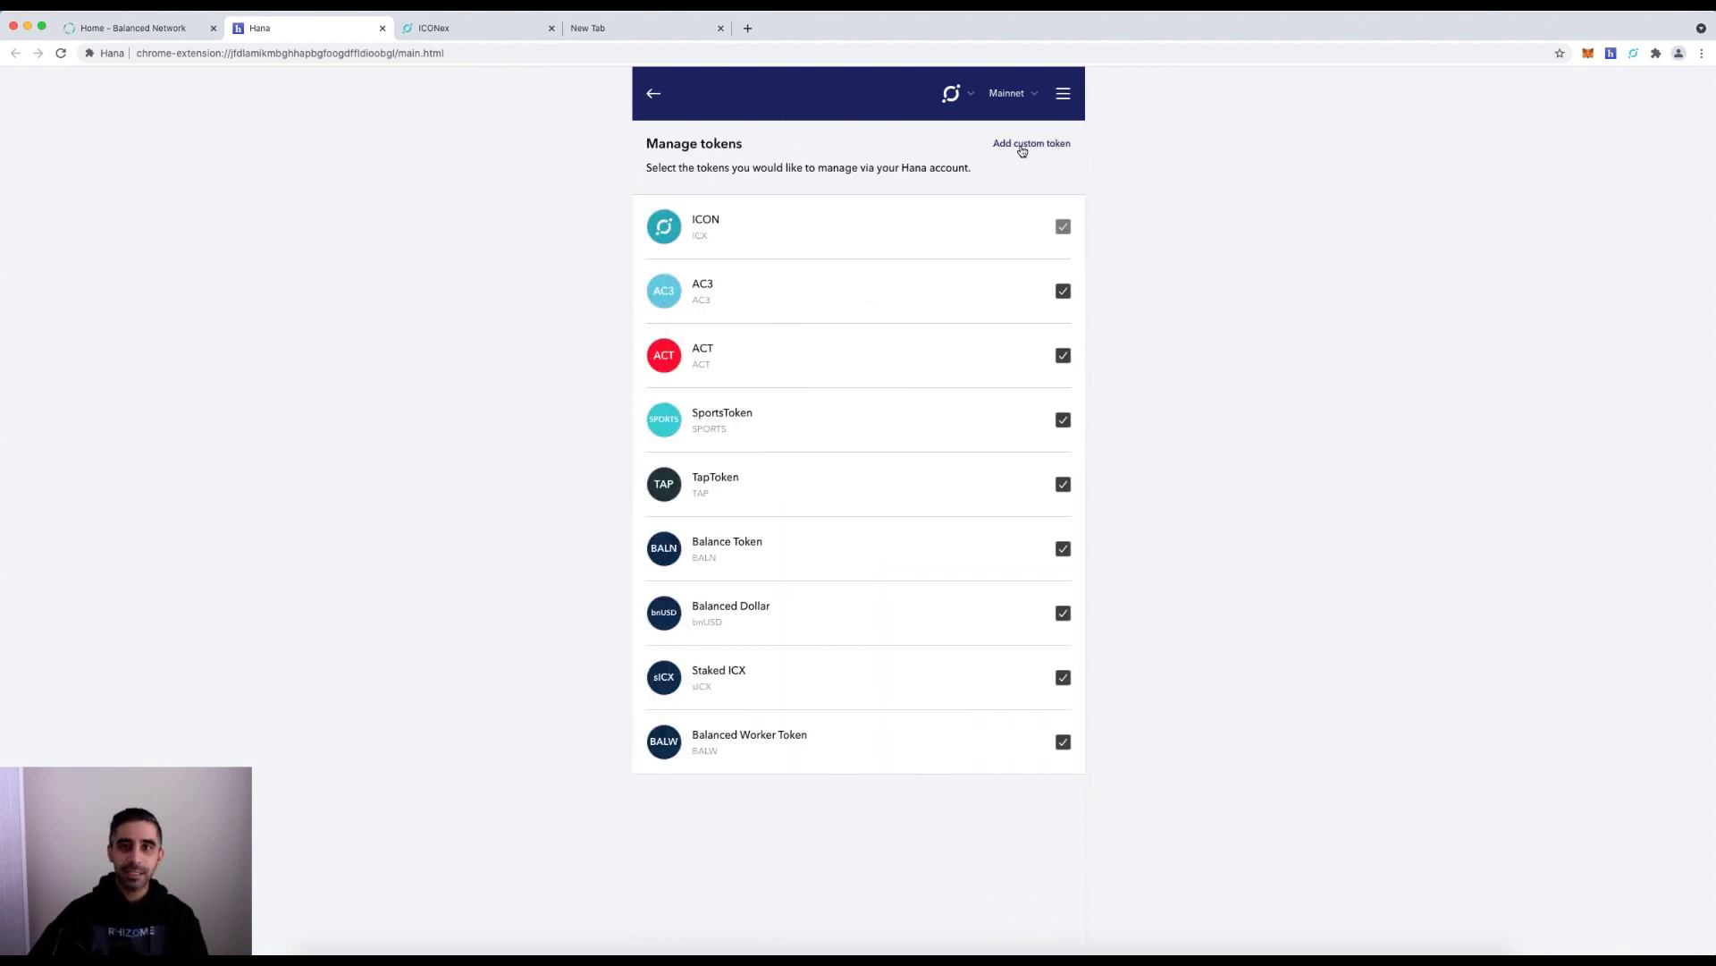
left_click(1042, 145)
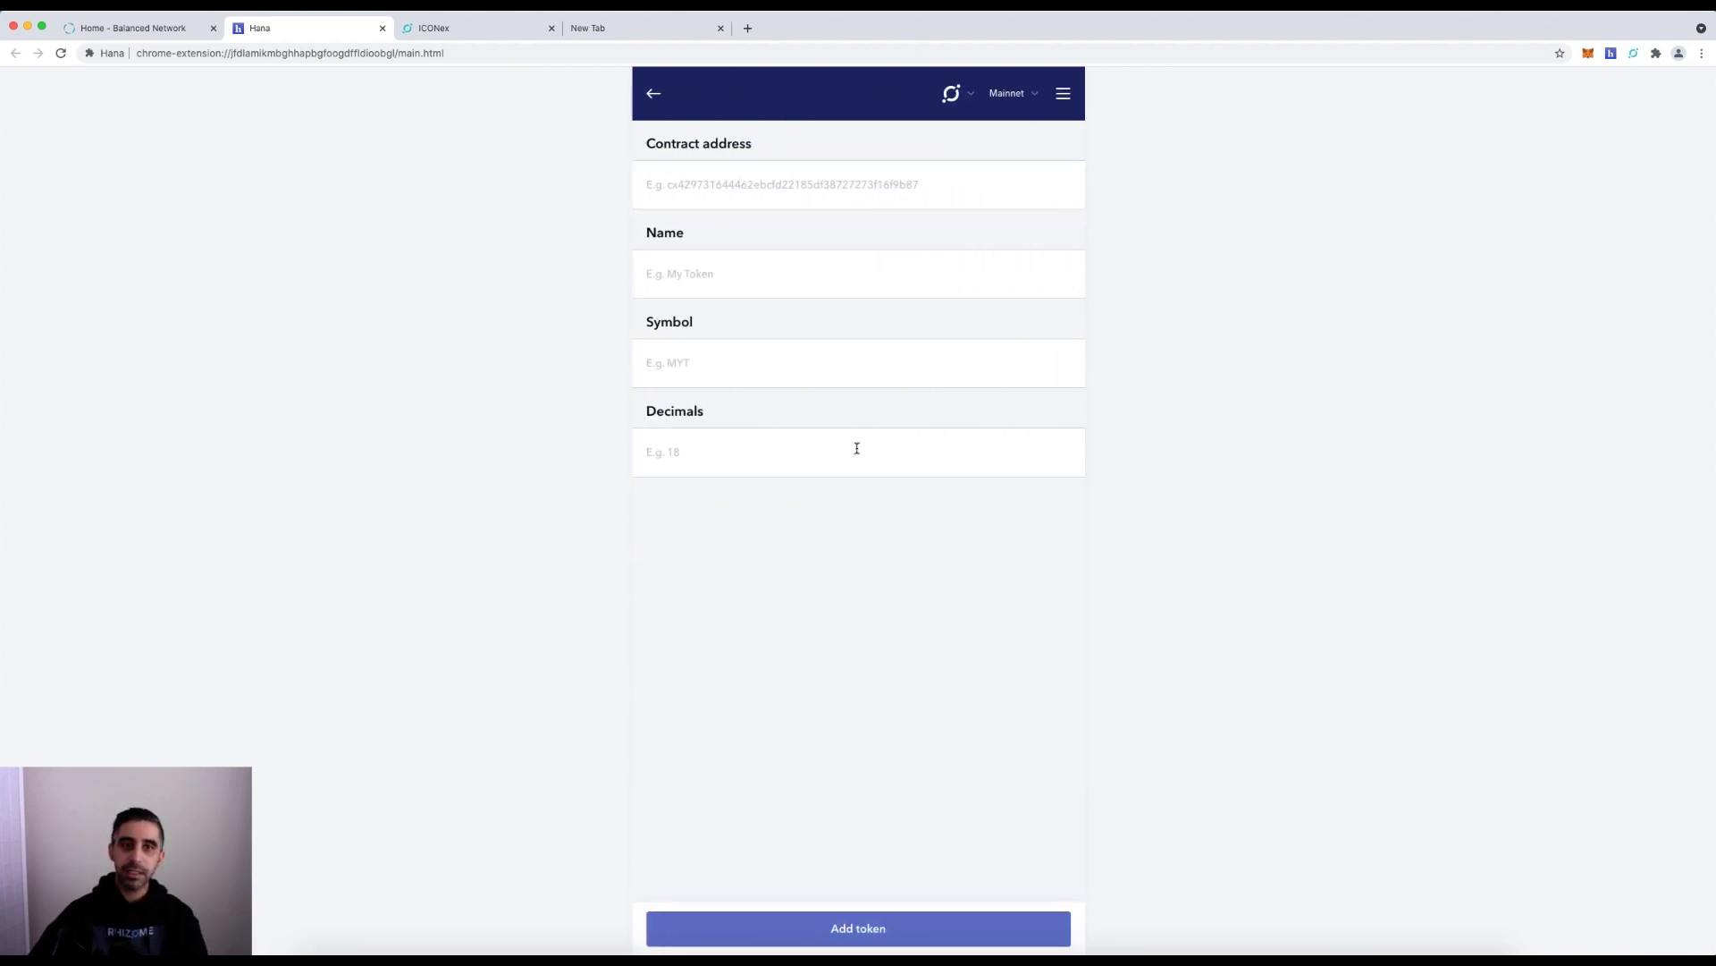
left_click(654, 94)
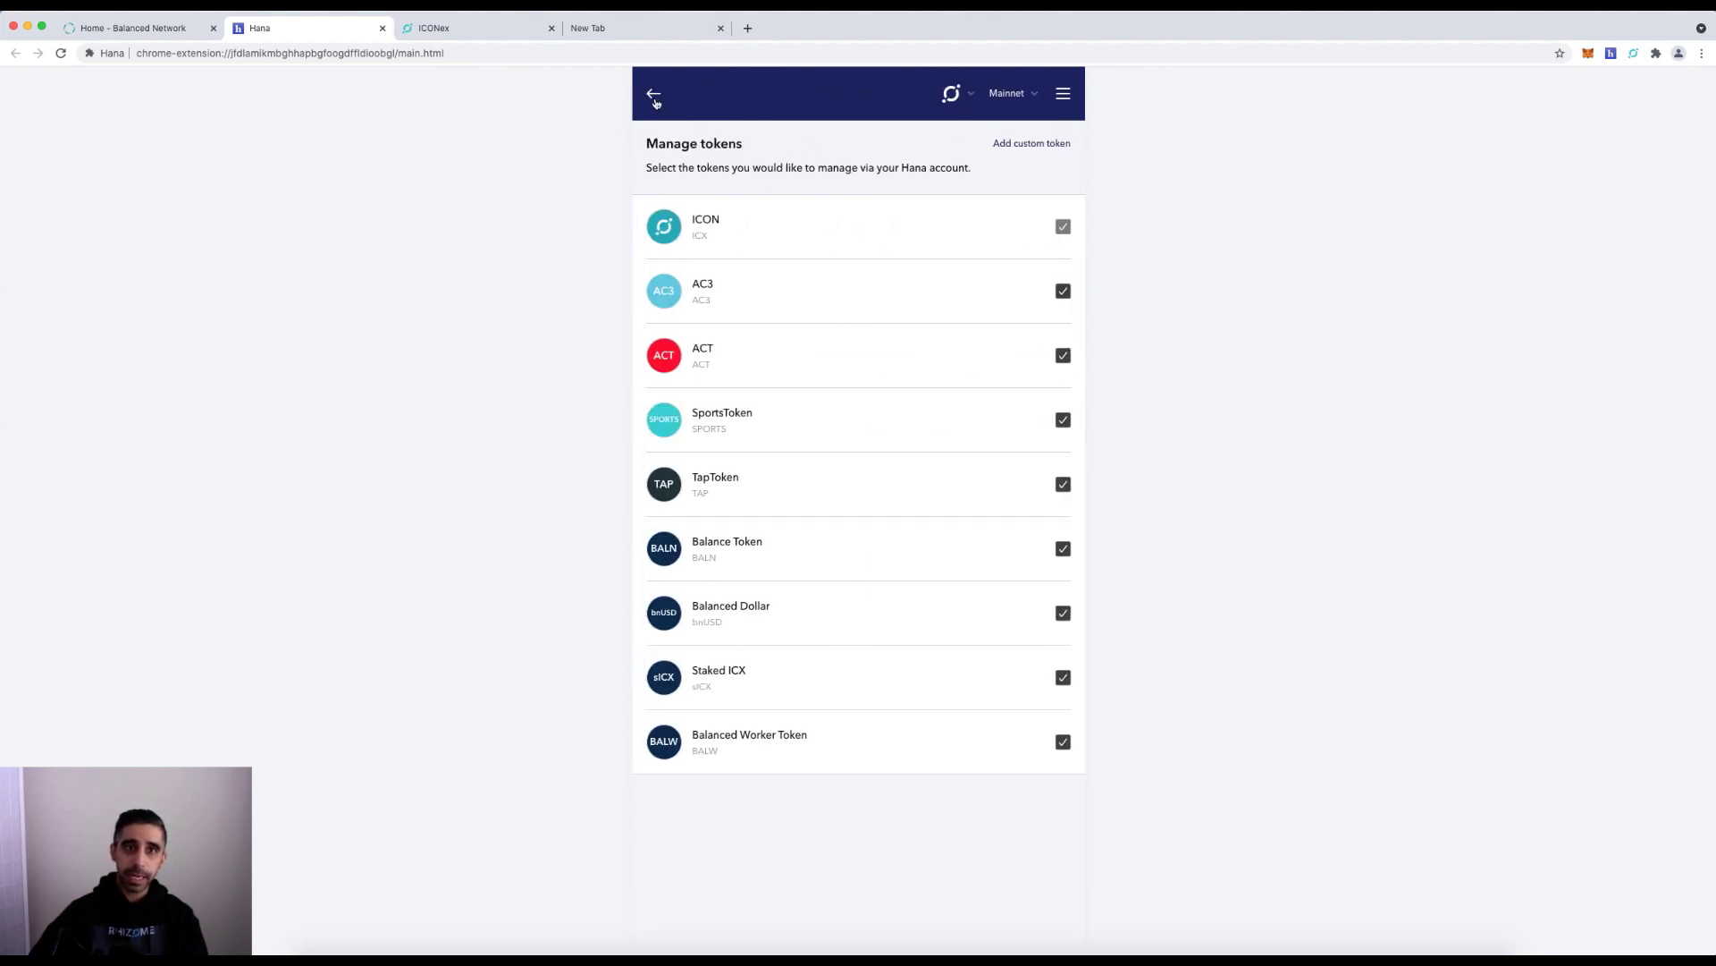
left_click(655, 101)
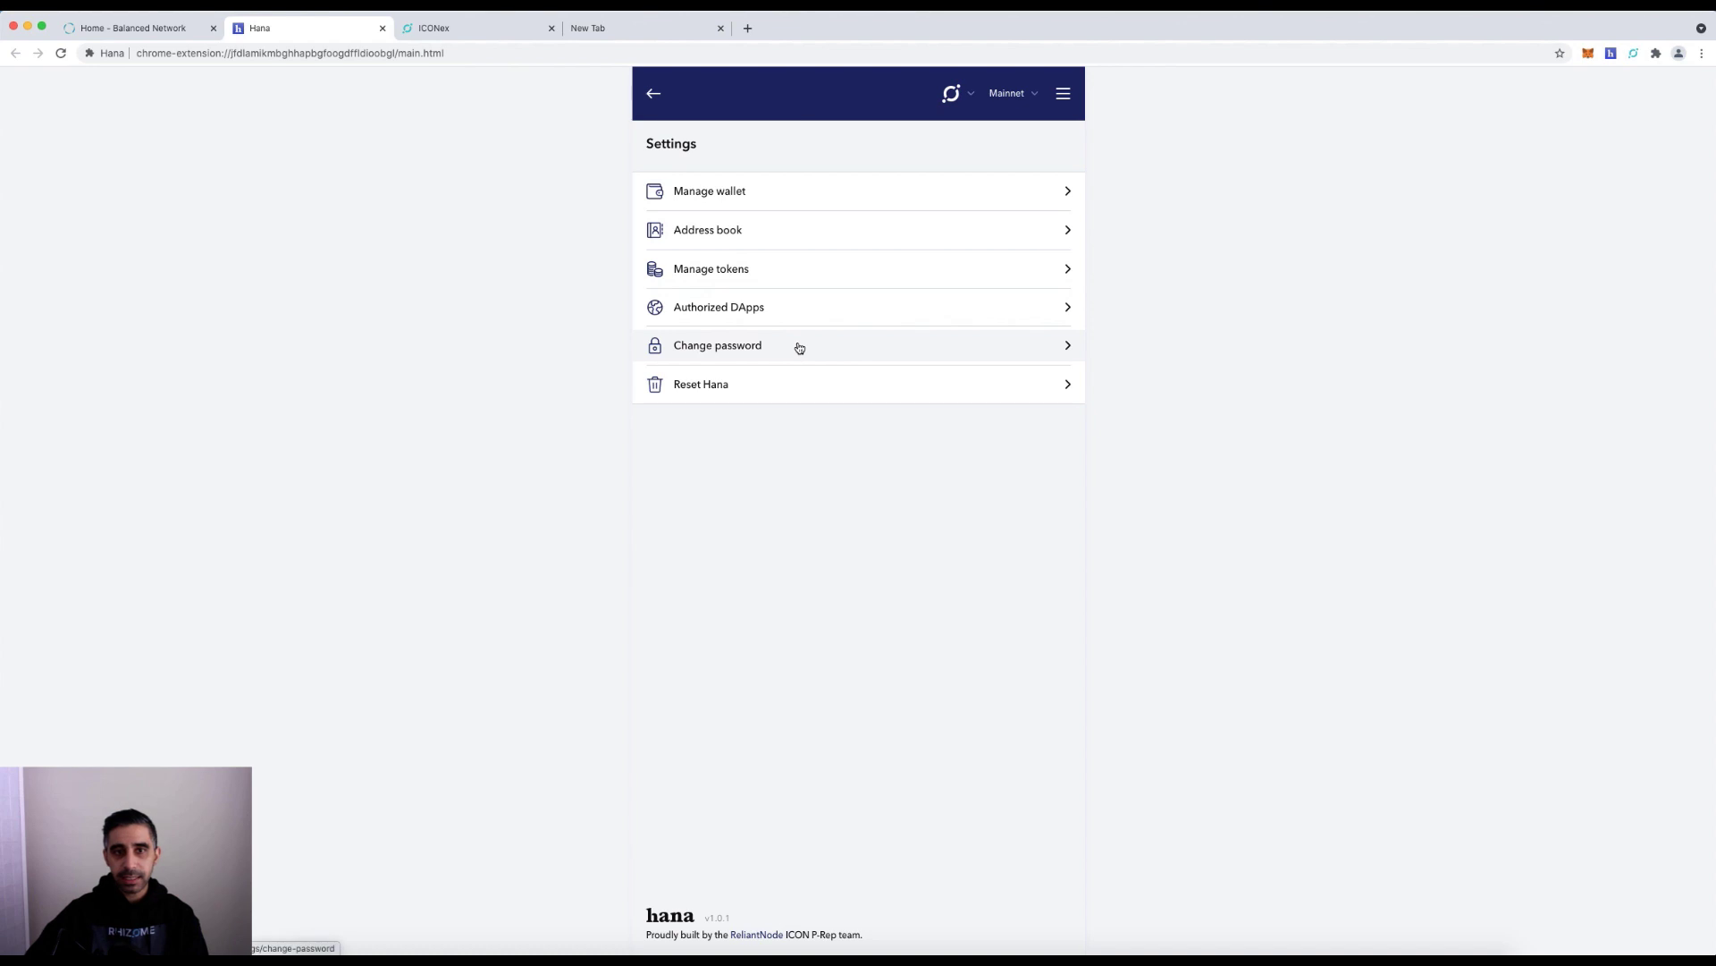
Step: Check the authorized DApps and the empty address book, then return to Hana's wallet home
left_click(778, 315)
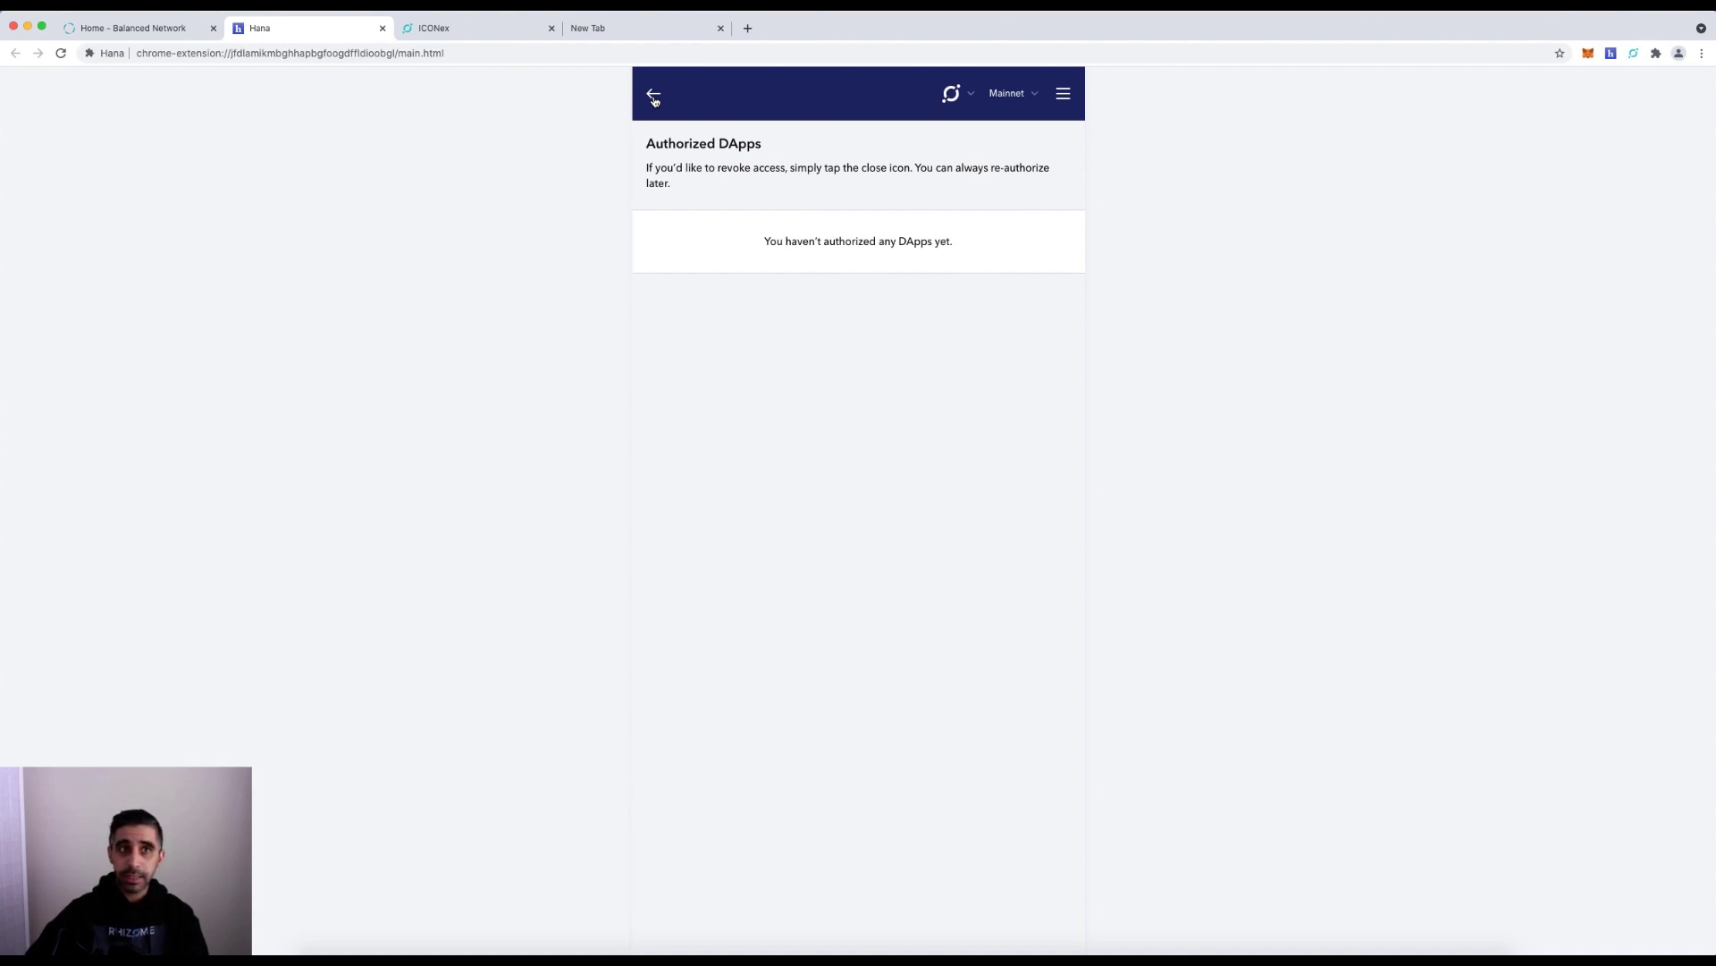
left_click(654, 100)
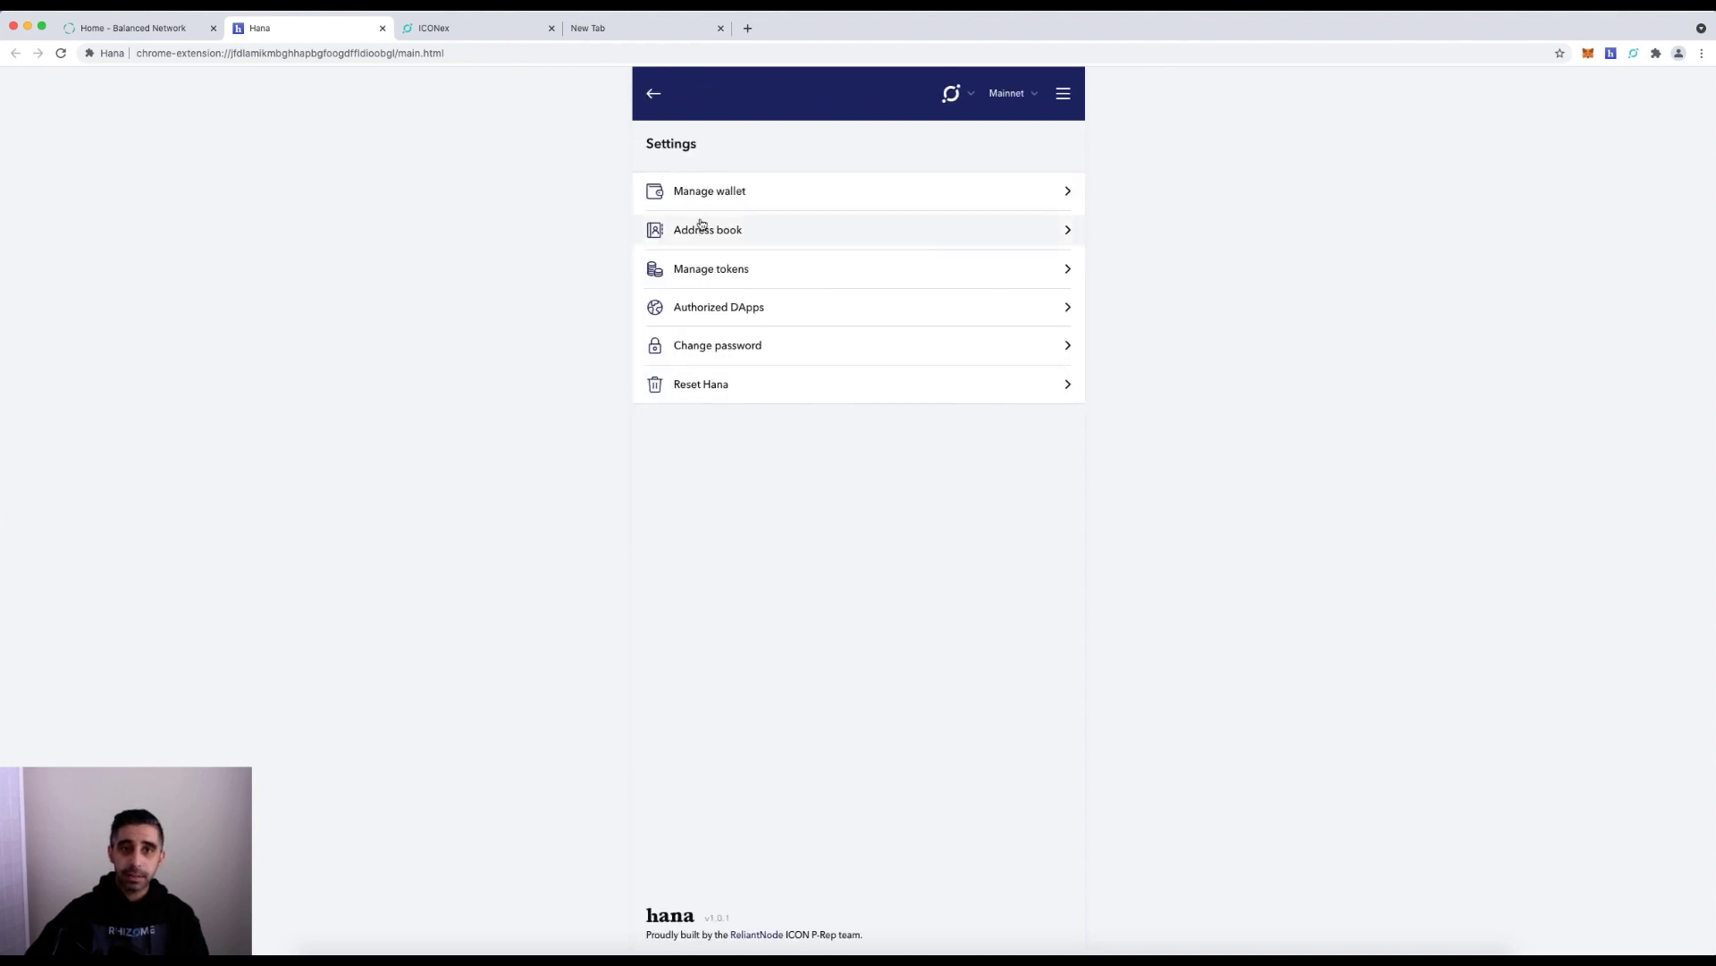
left_click(760, 236)
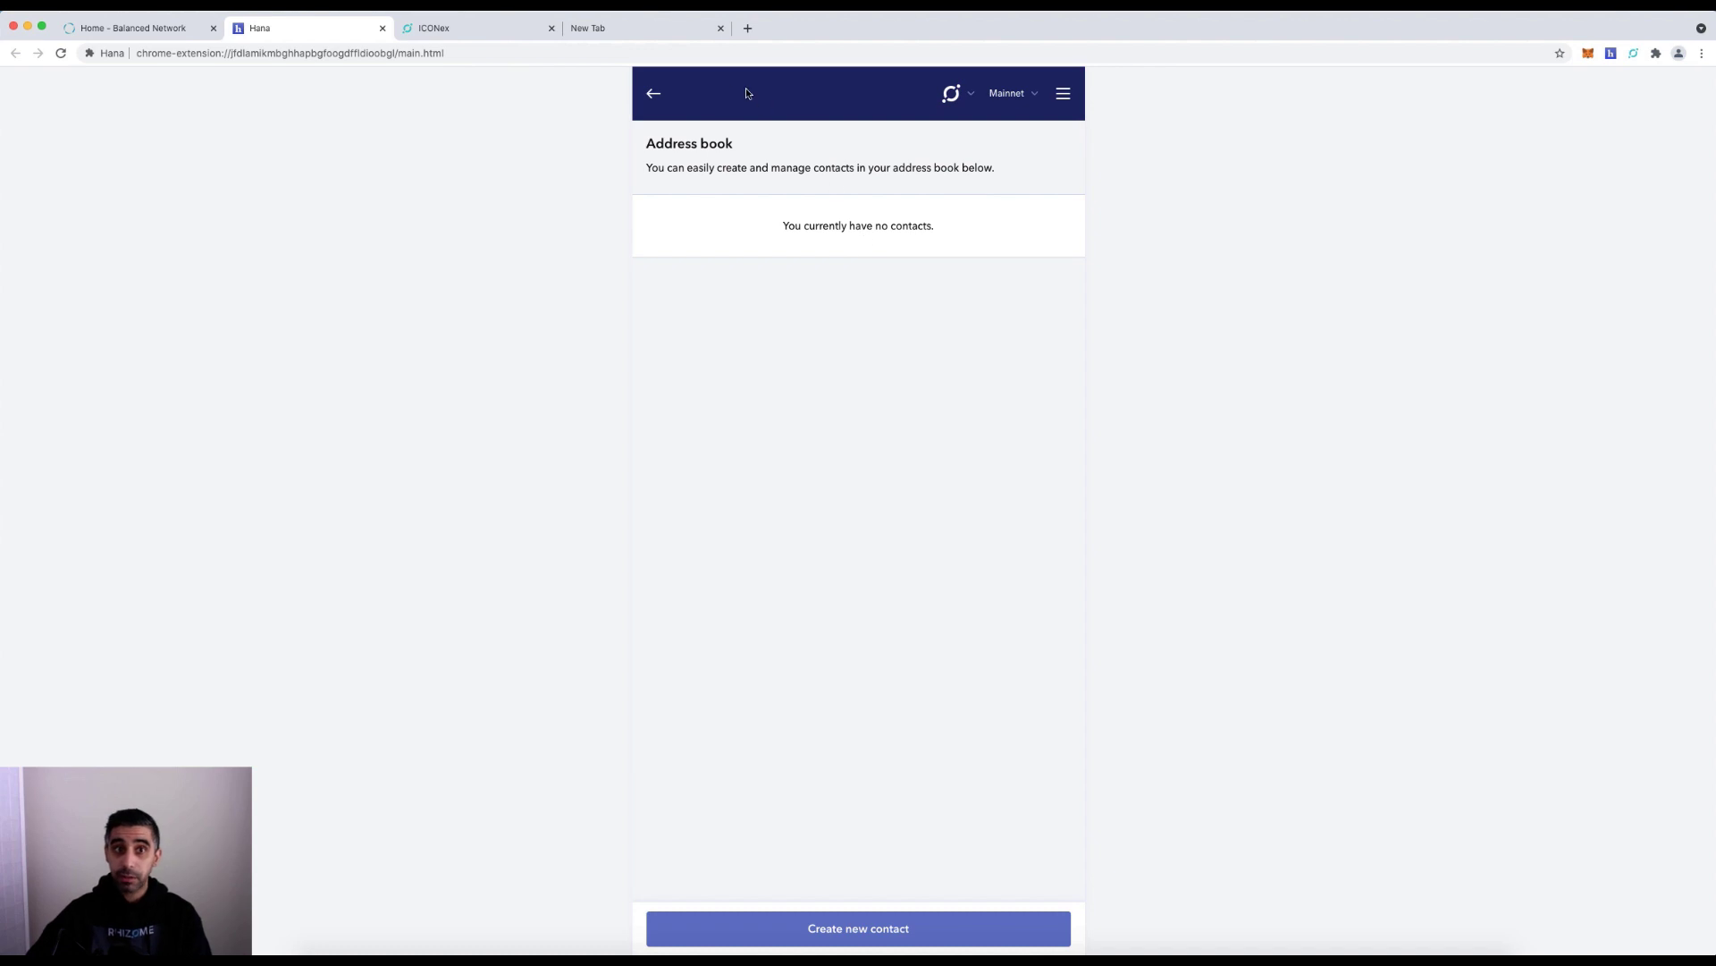
left_click(652, 98)
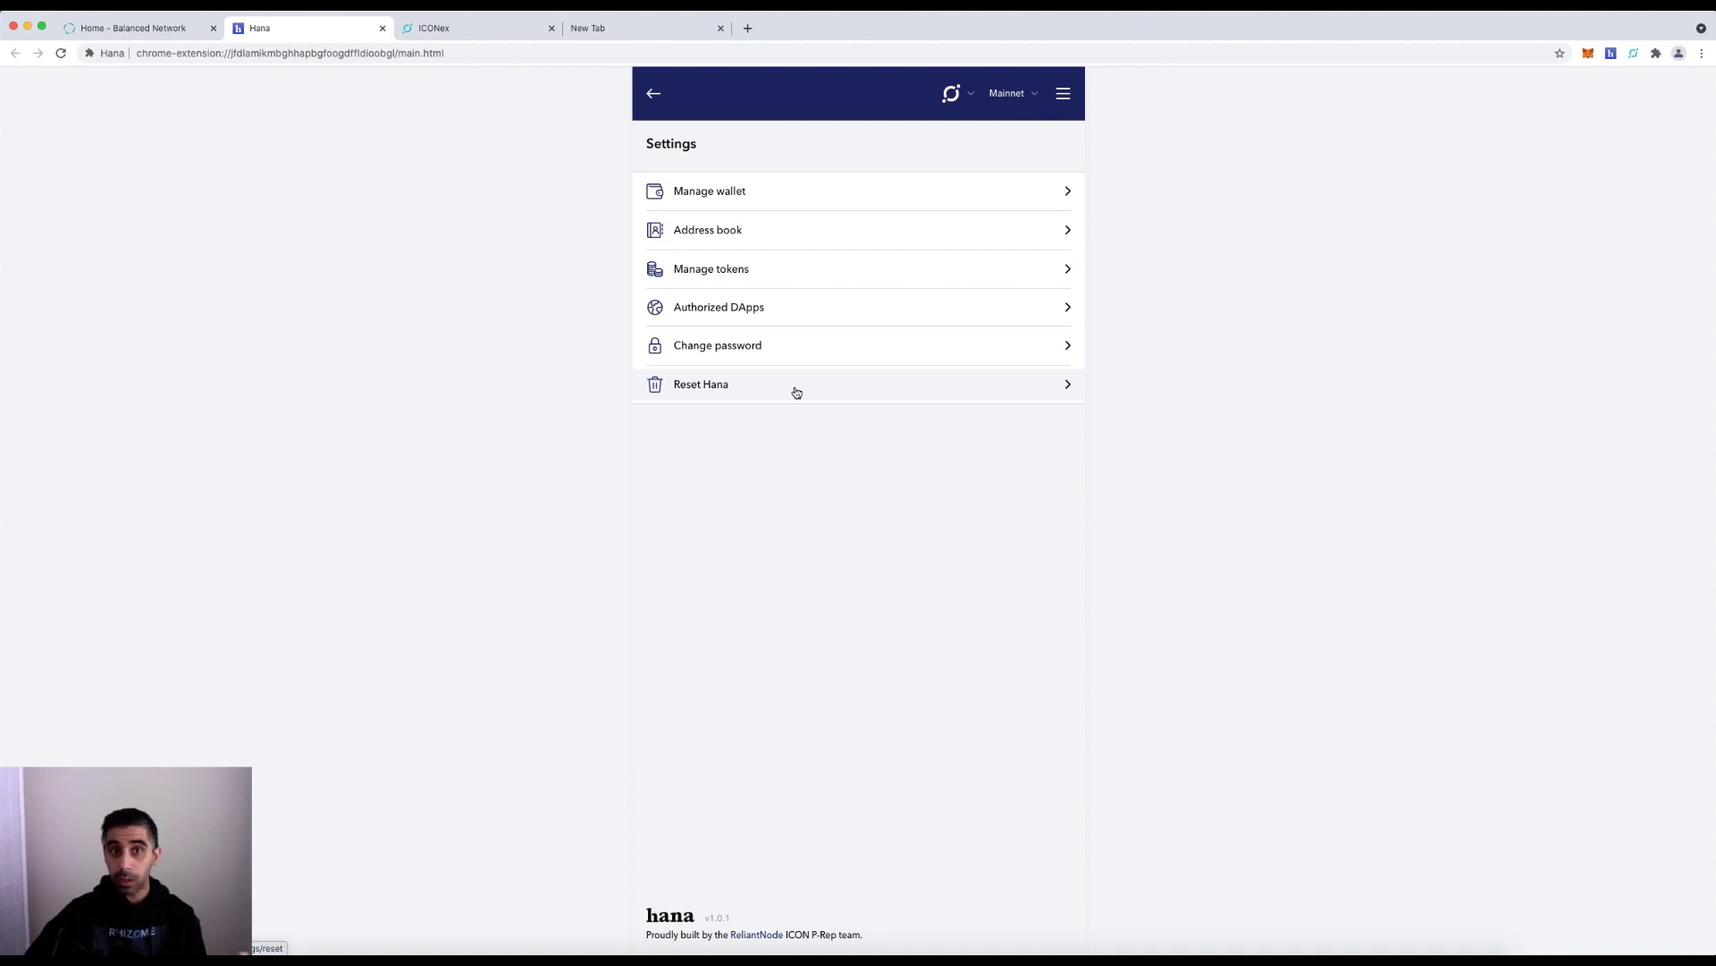
left_click(654, 94)
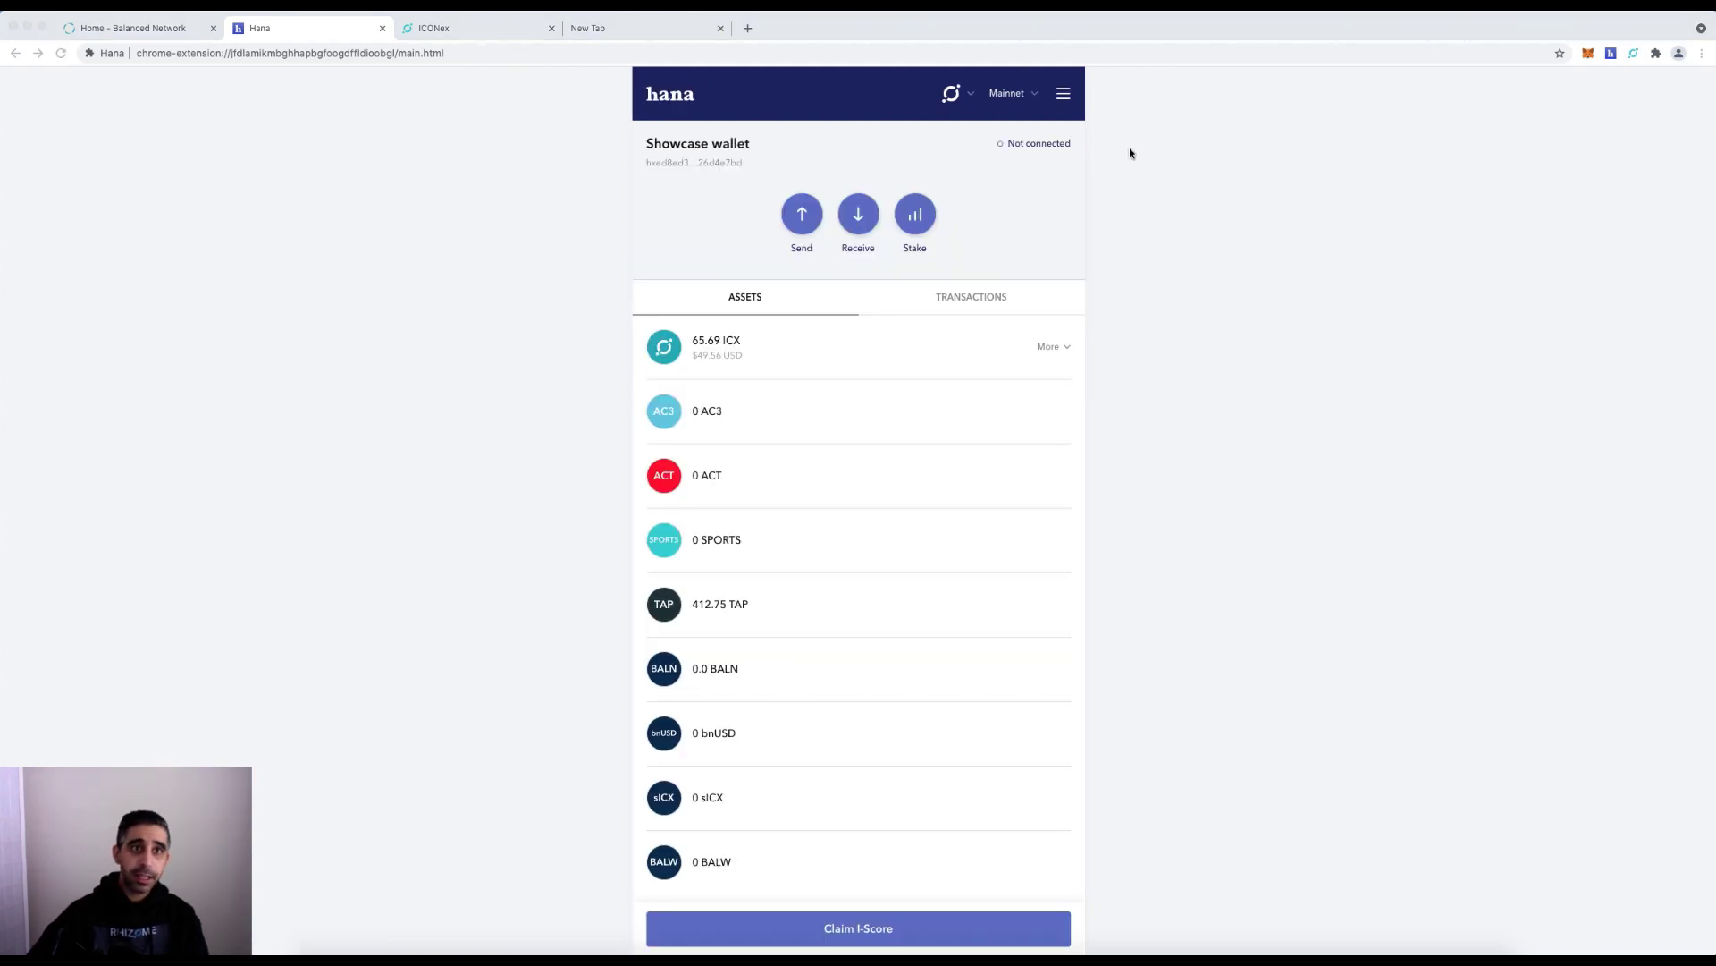
Step: Remove the ICONex extension from Chrome through its toolbar icon's Remove from Chrome option
left_click(498, 26)
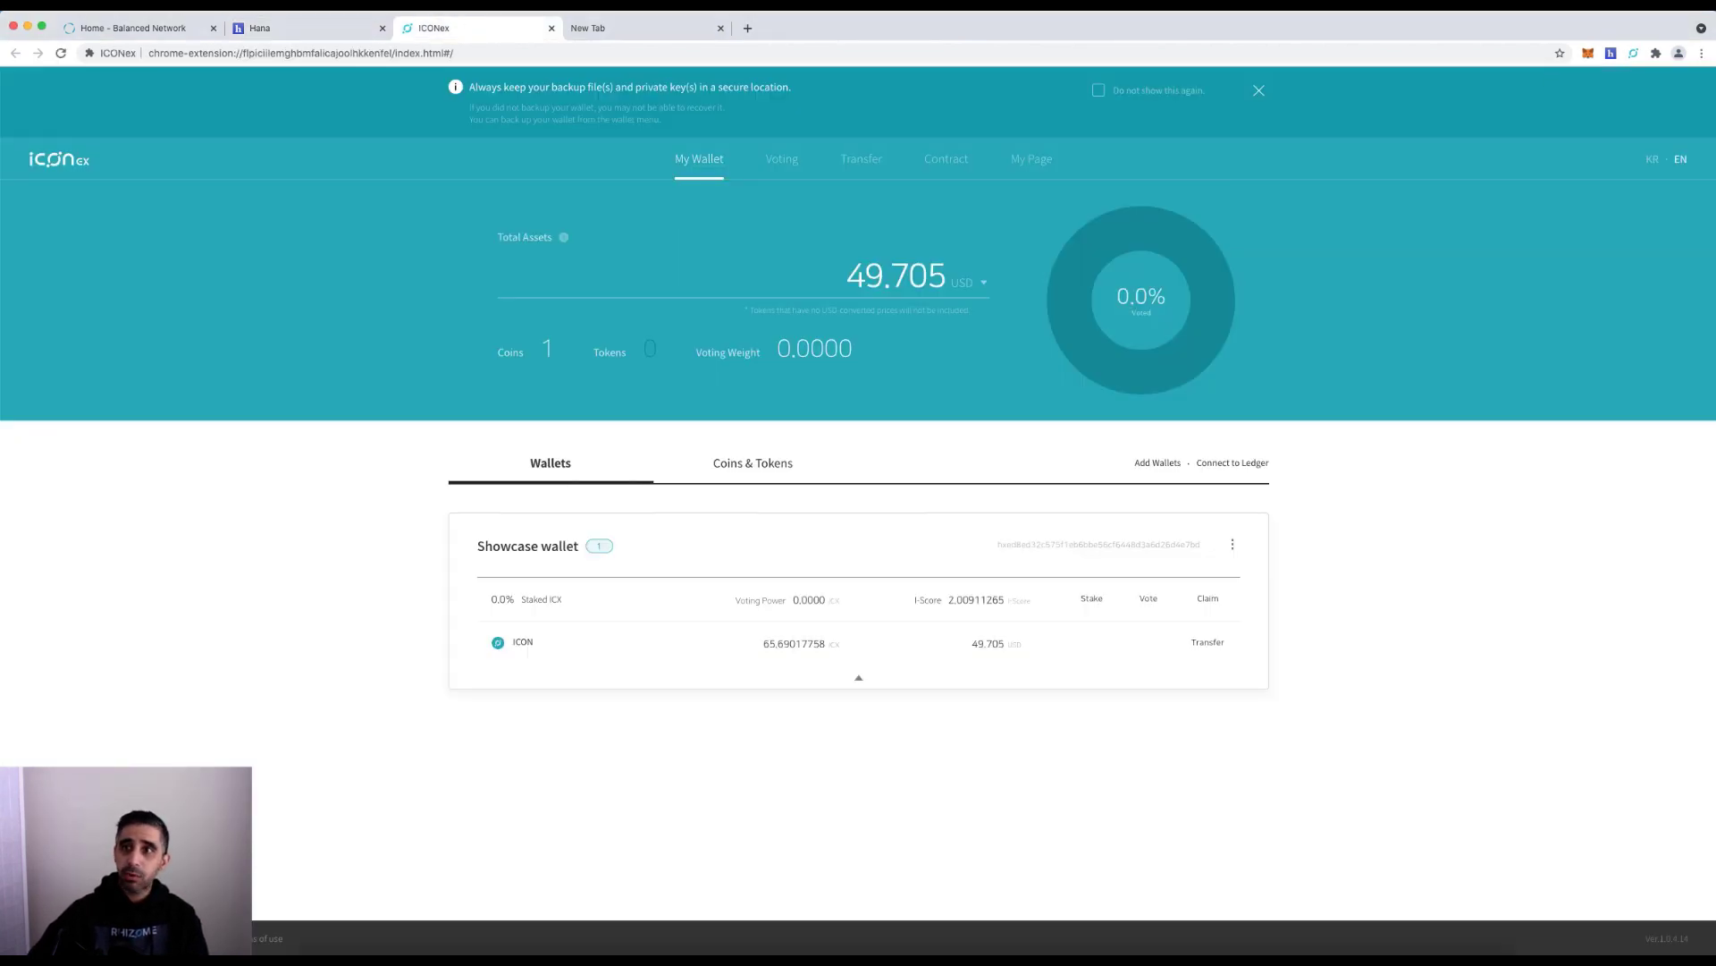
left_click(1634, 54)
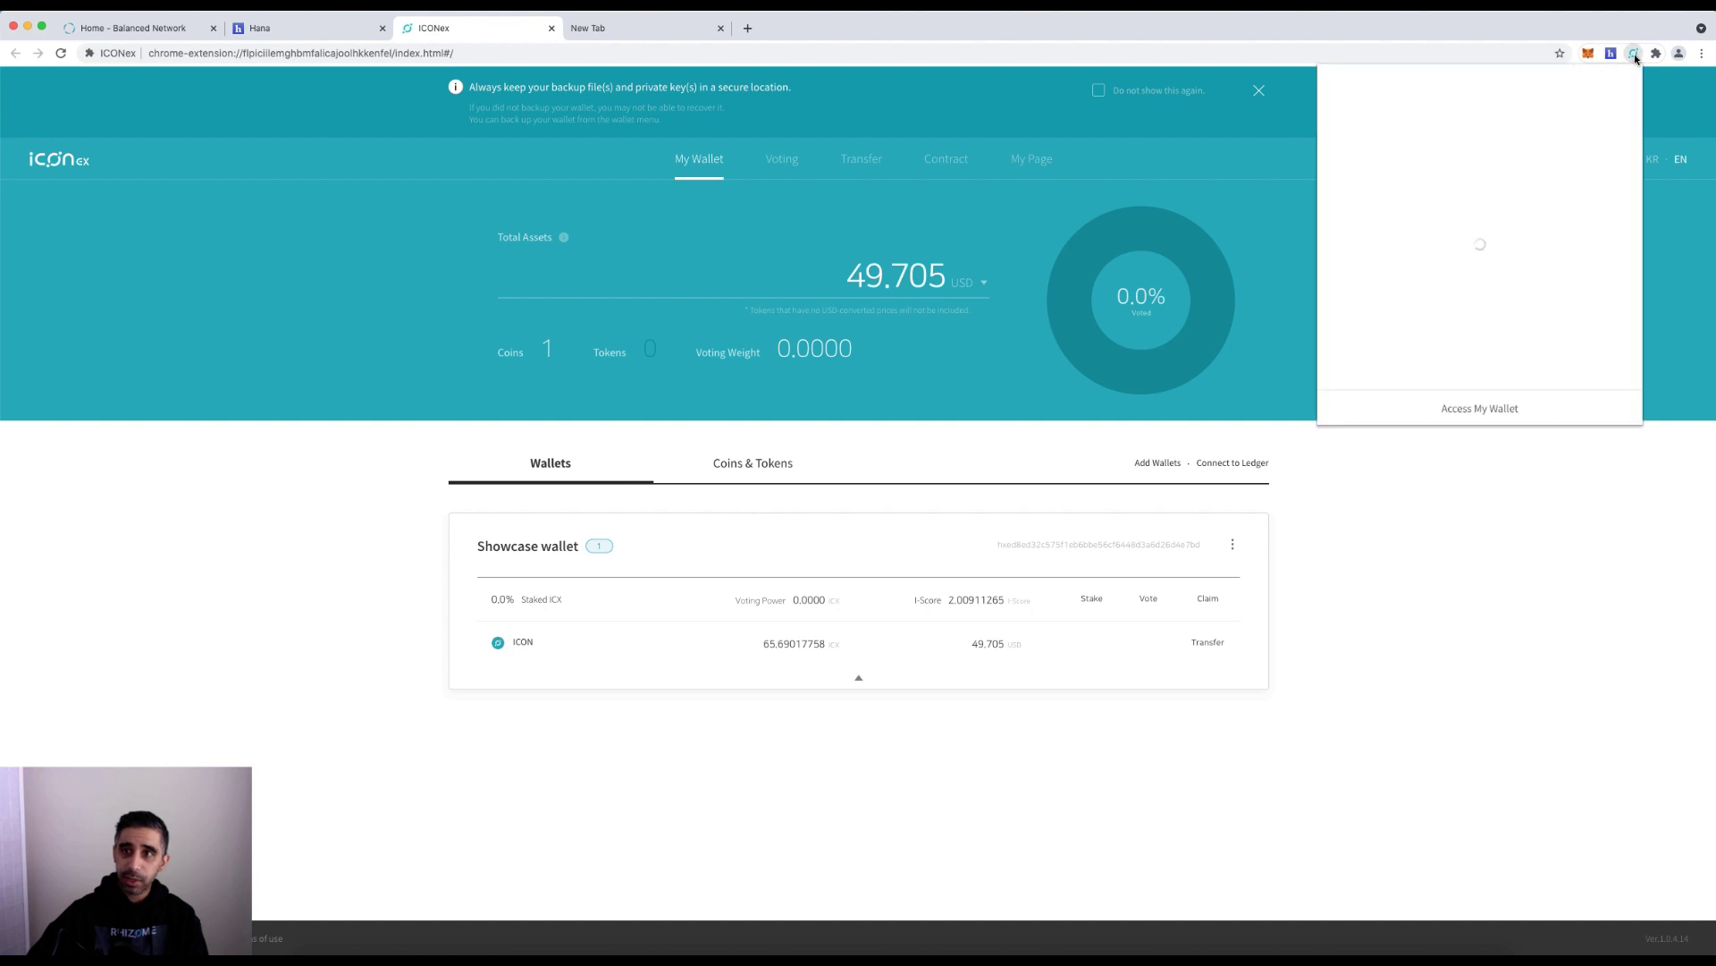
right_click(1635, 54)
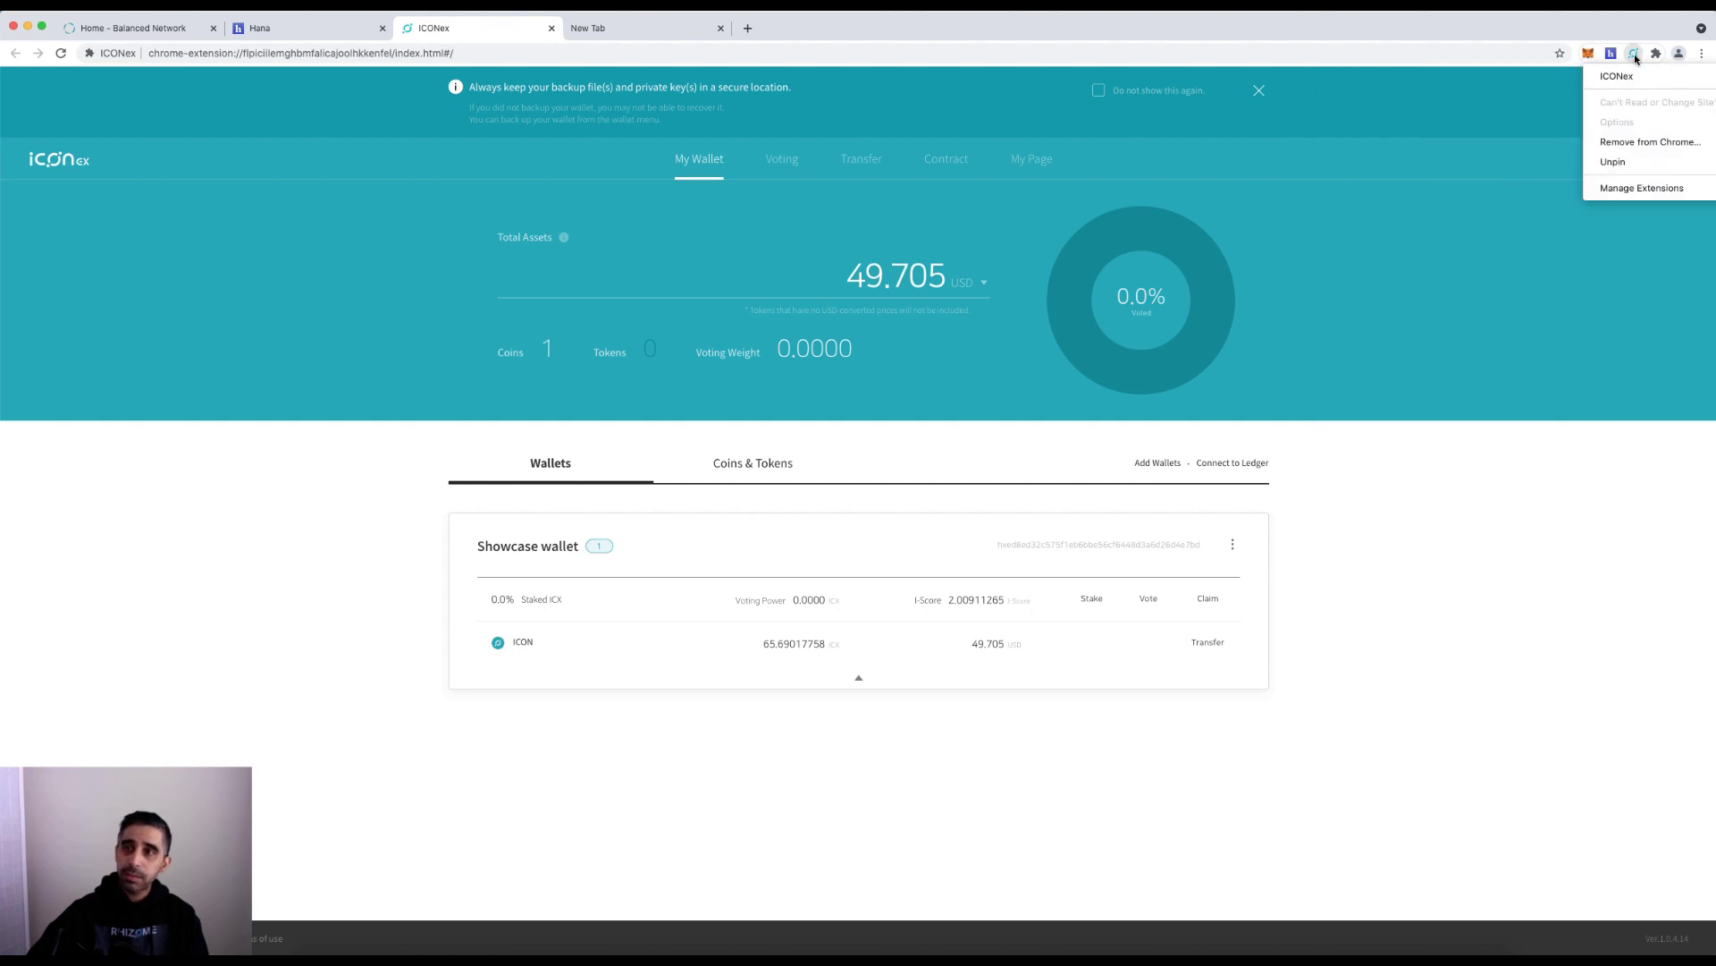
left_click(1645, 143)
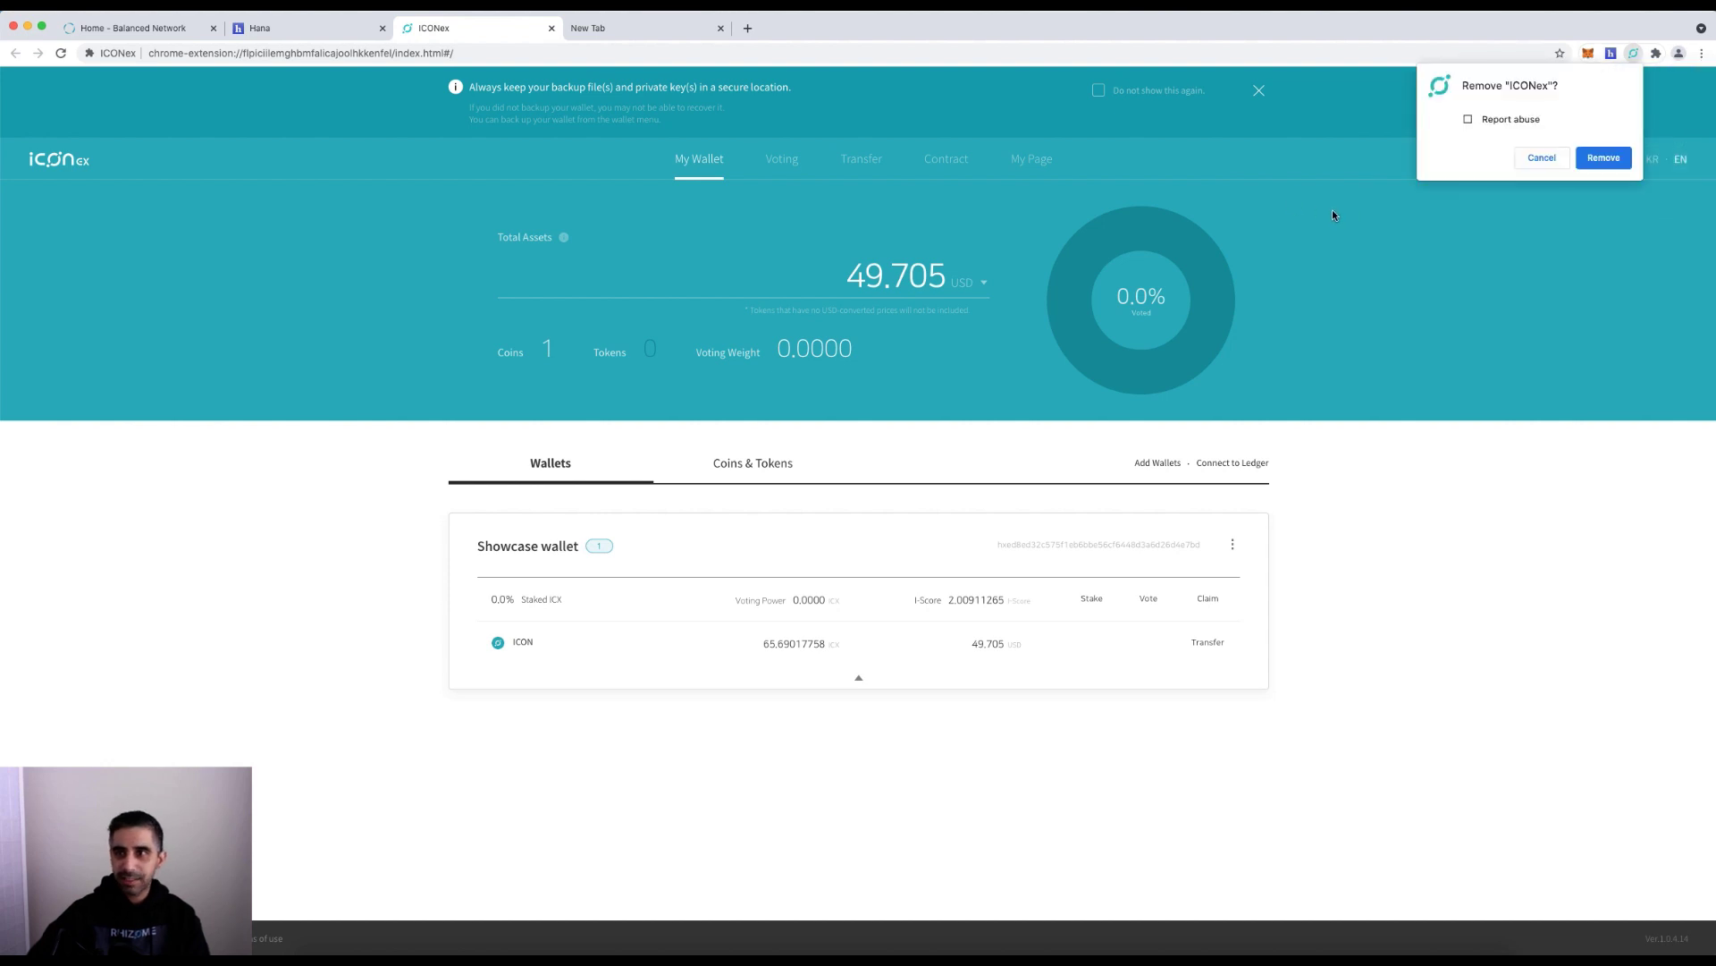
left_click(1605, 158)
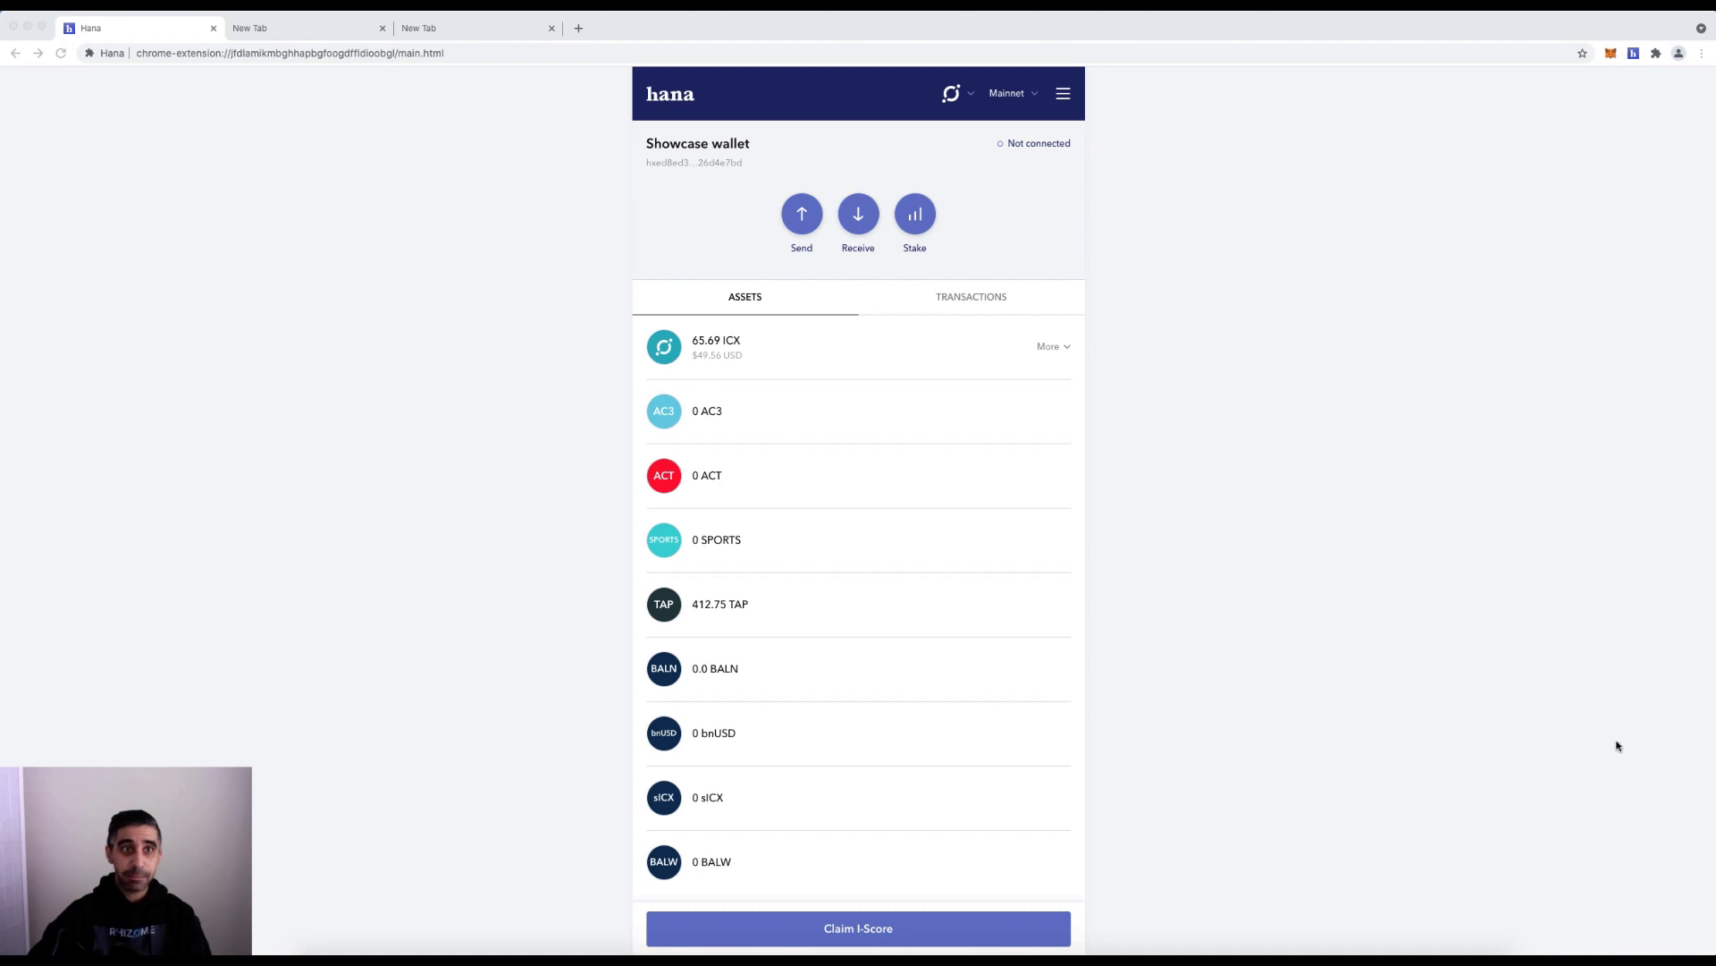
Step: Open Balanced Network in a new tab, authorize the Showcase wallet in Hana, and start sign-in
left_click(473, 36)
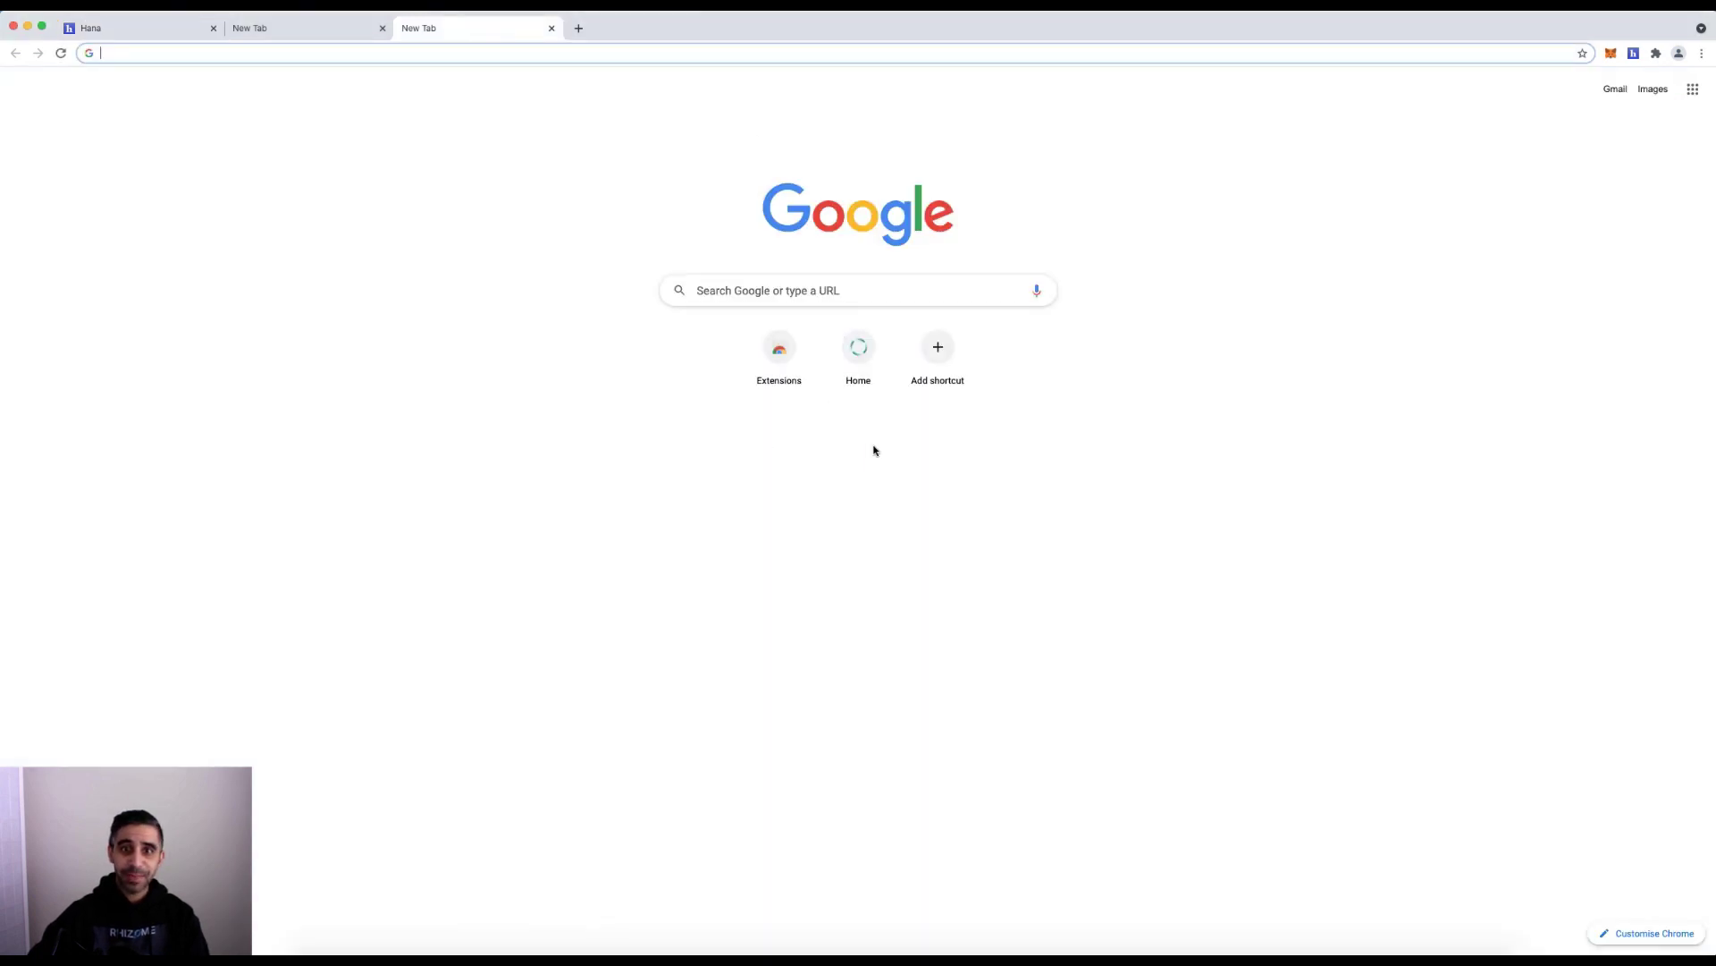
left_click(846, 355)
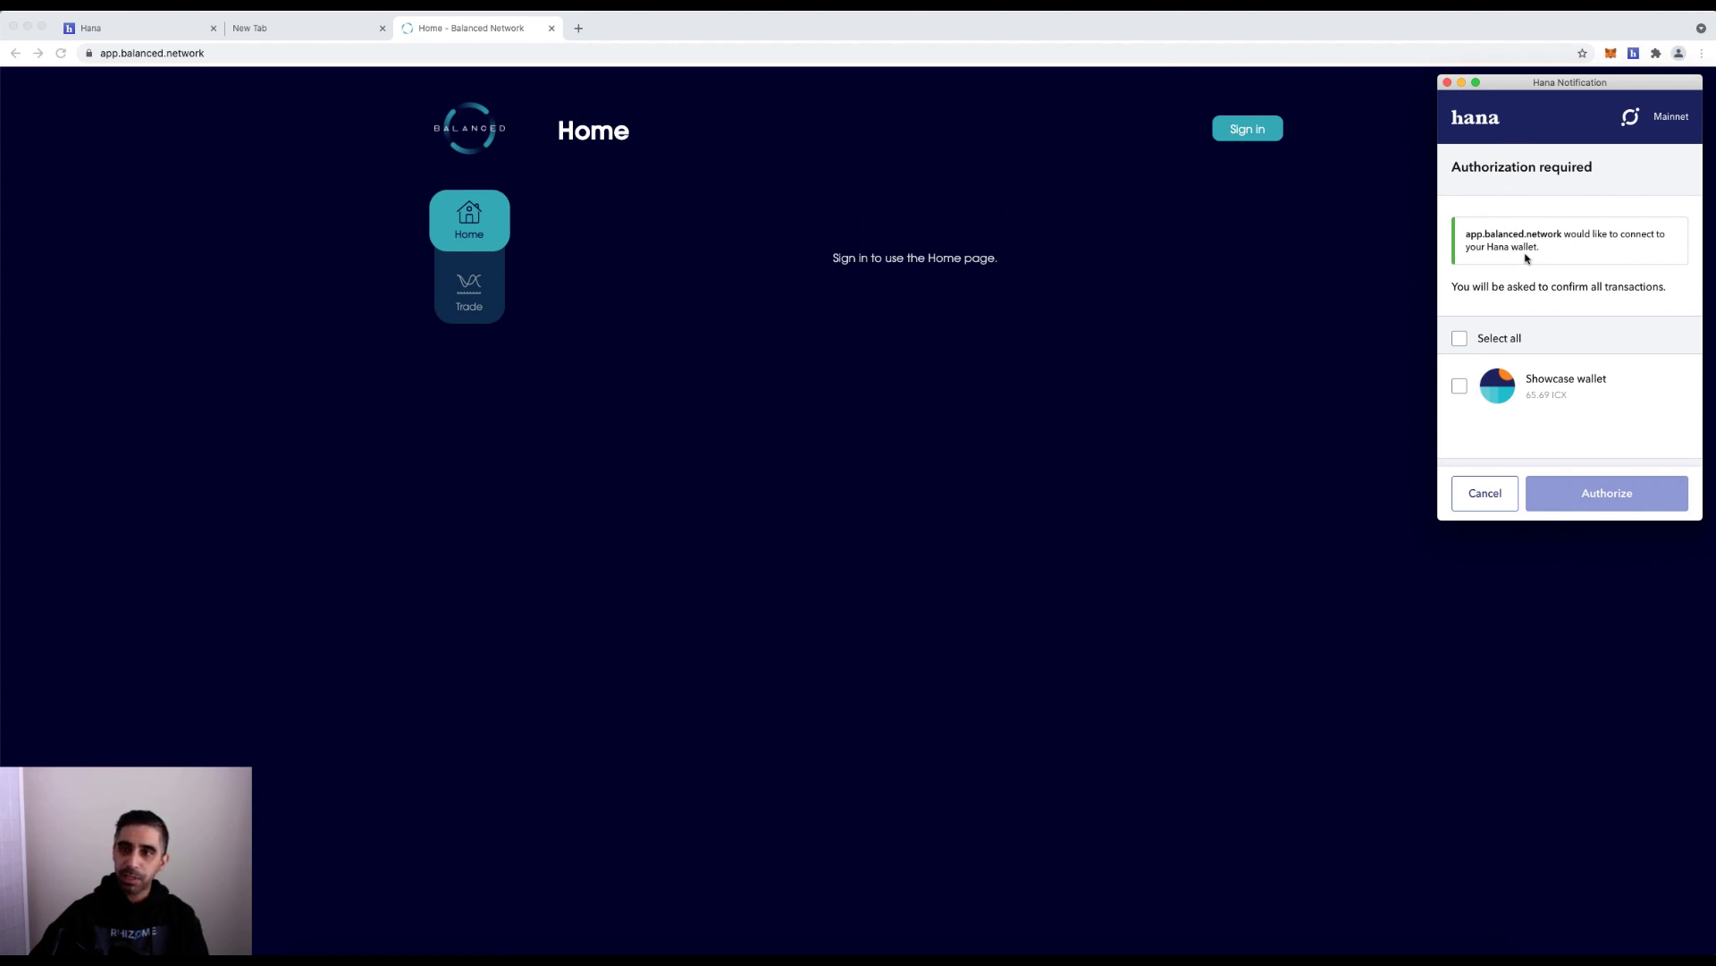
left_click(1460, 387)
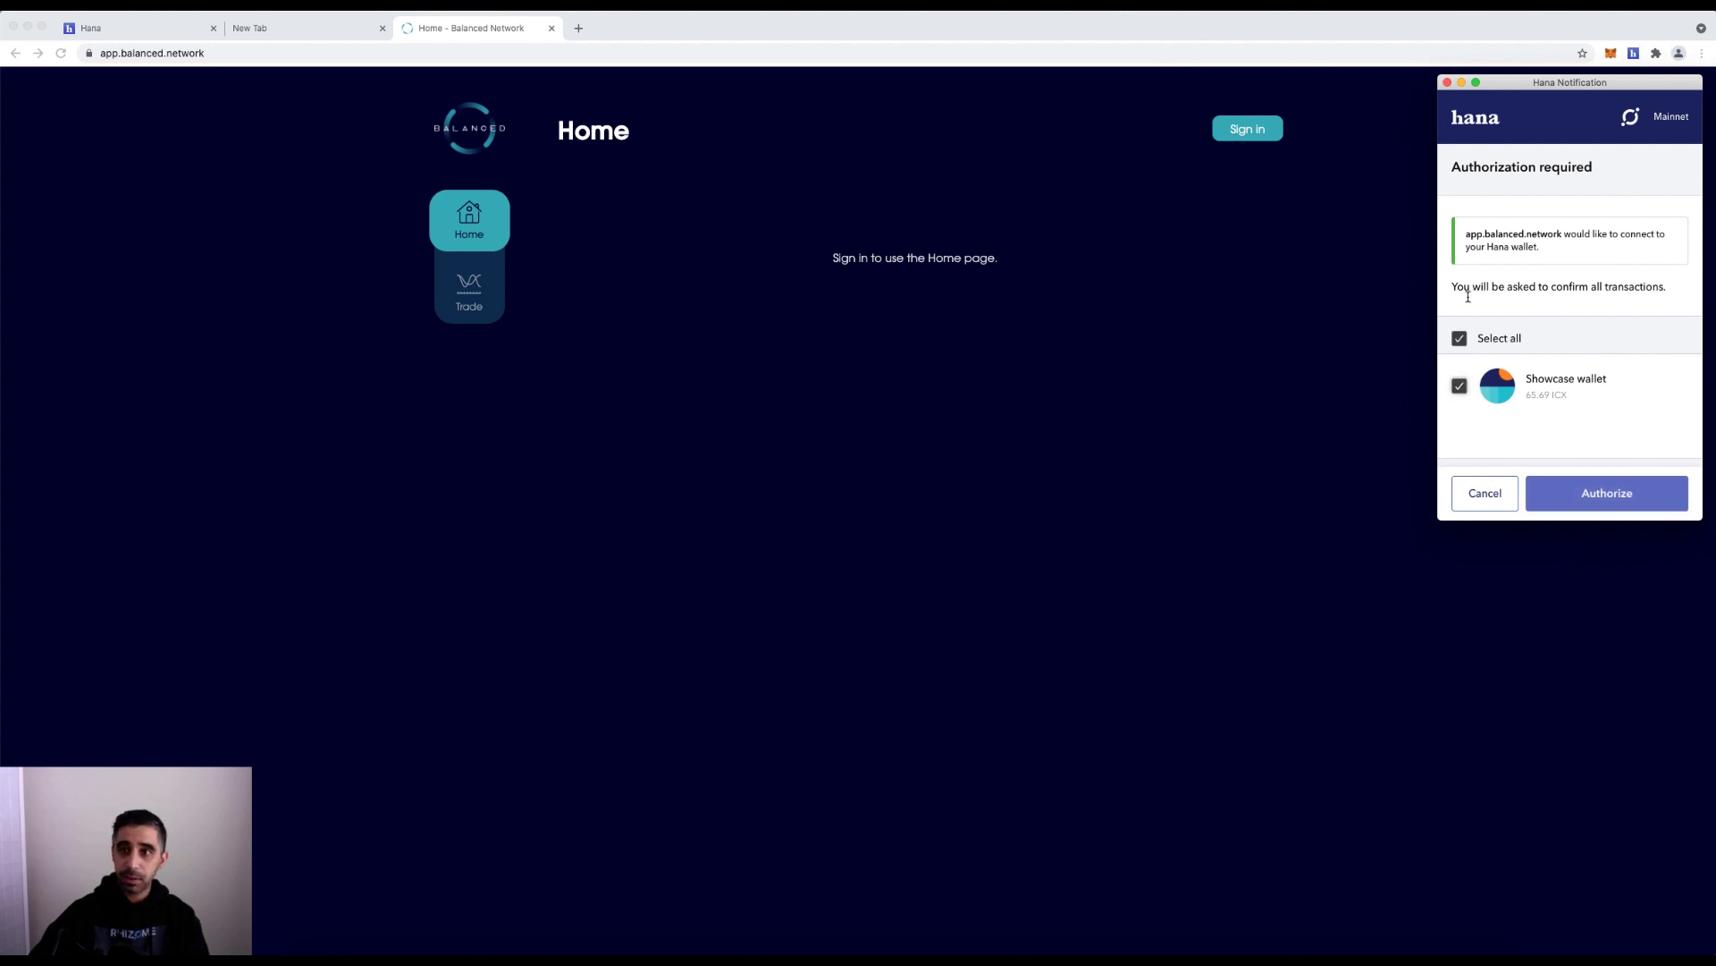
left_click(1607, 496)
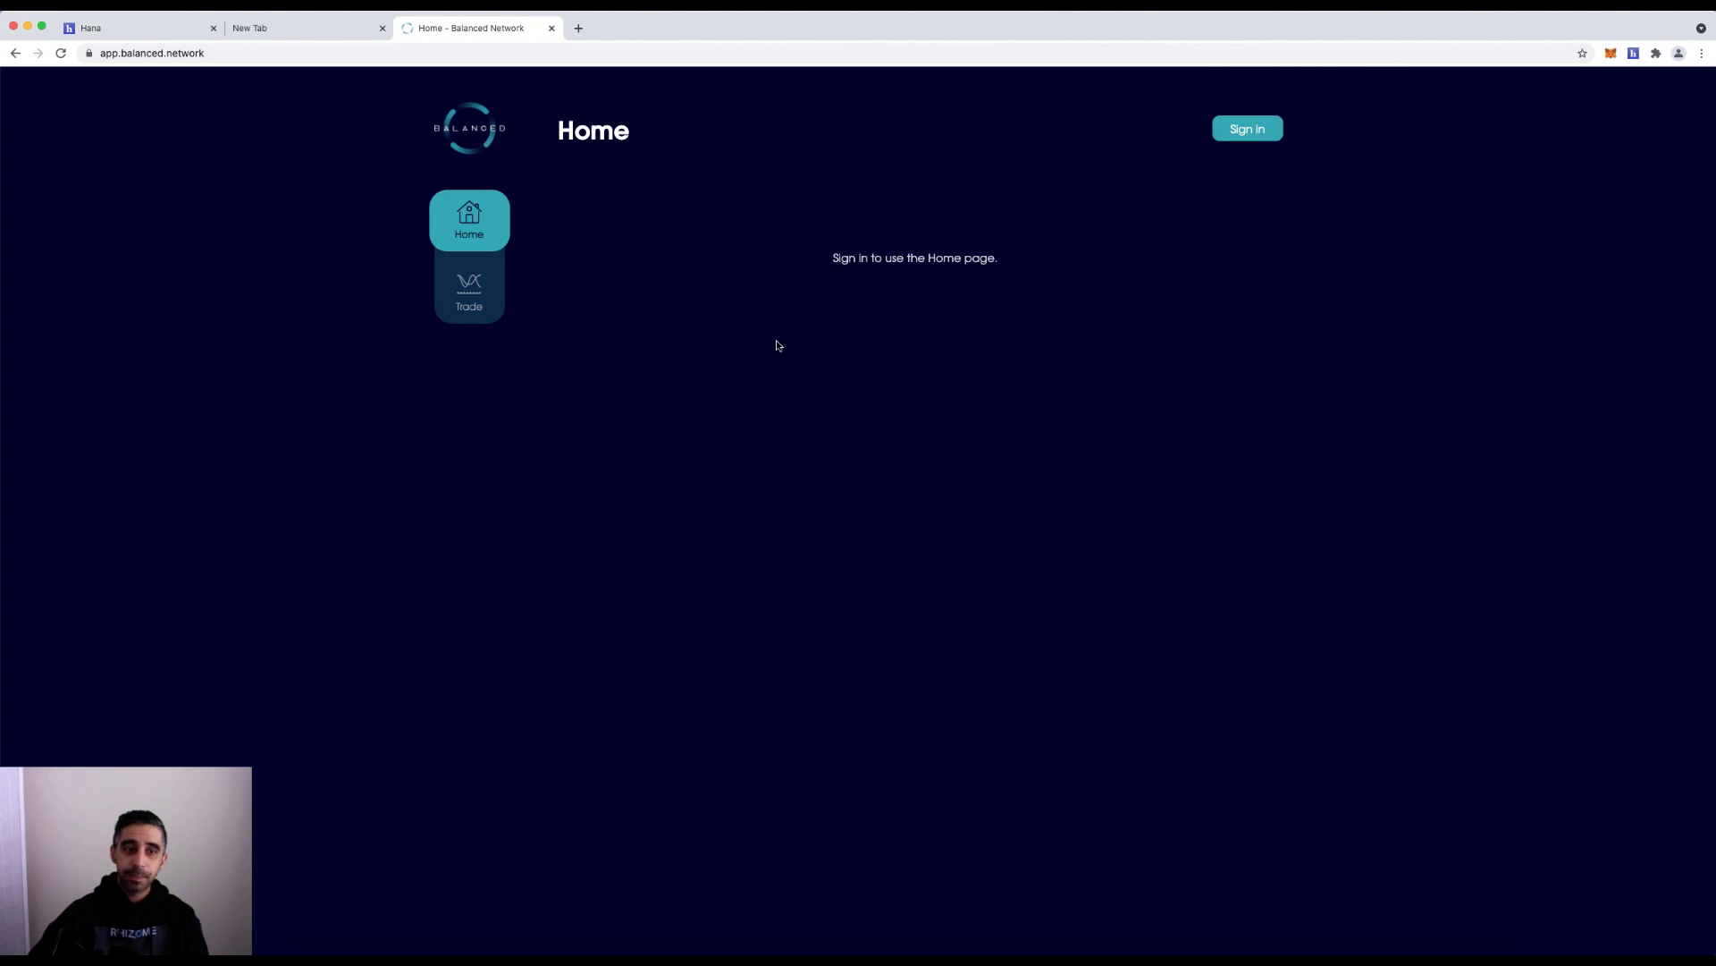
left_click(1247, 134)
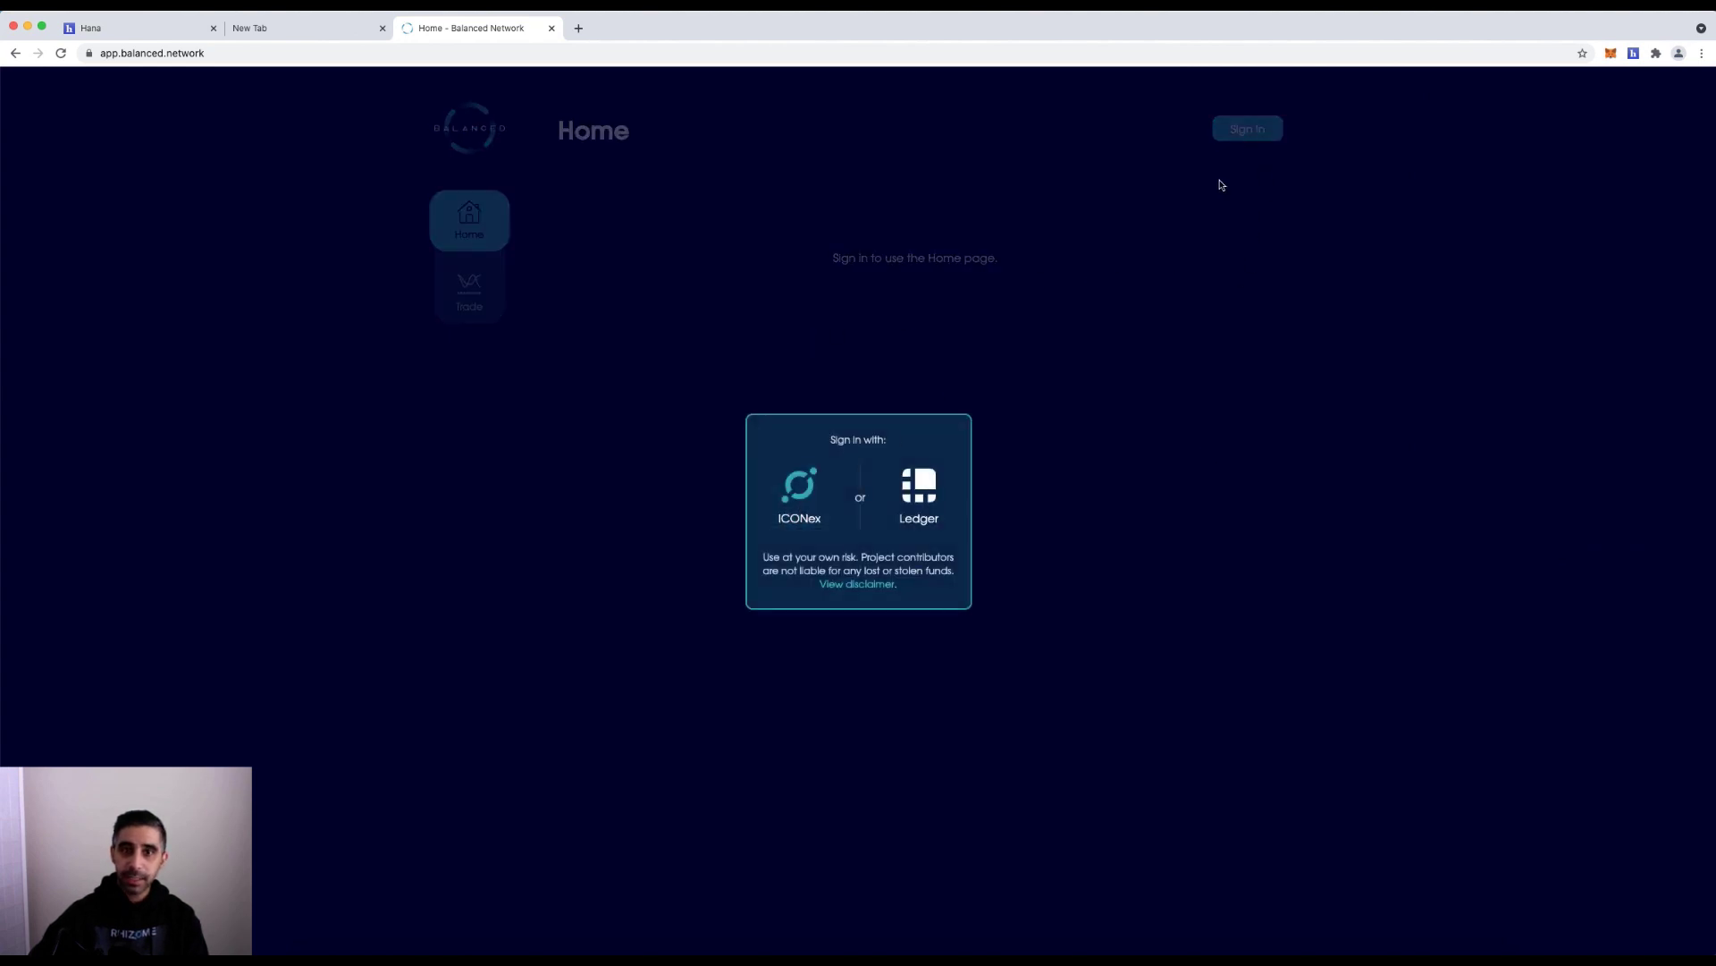
Step: Sign in with ICONex, open the Trade page, and flip the swap to ICX→sICX
left_click(800, 494)
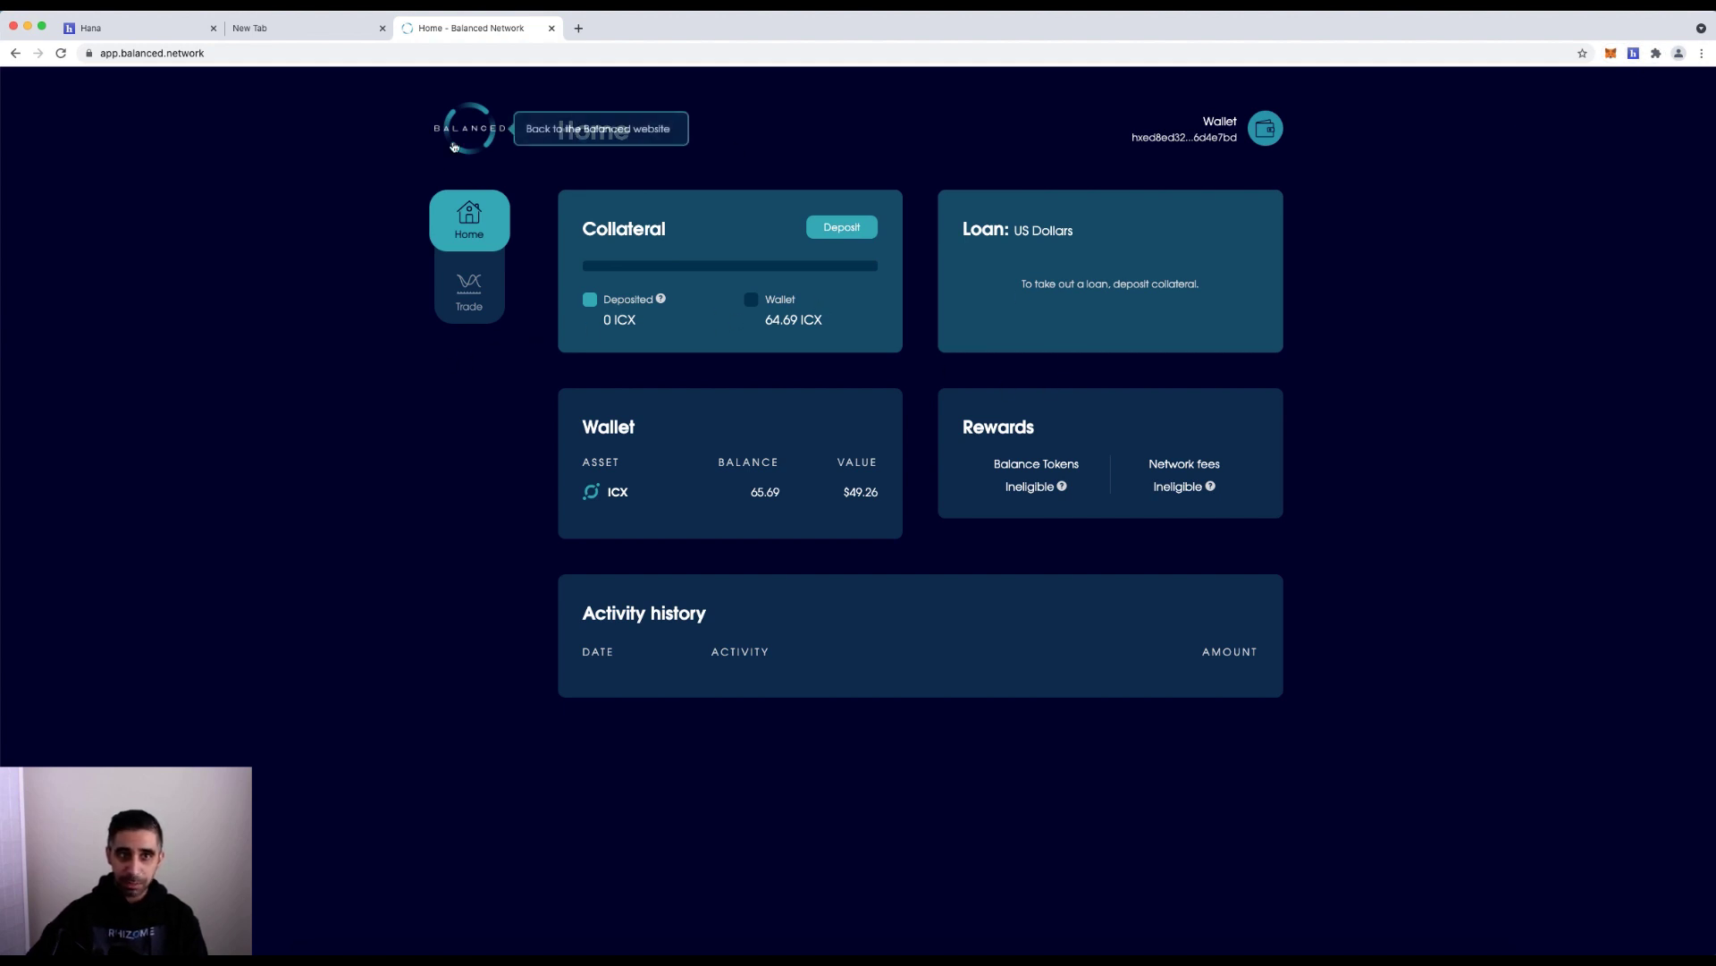
left_click(452, 298)
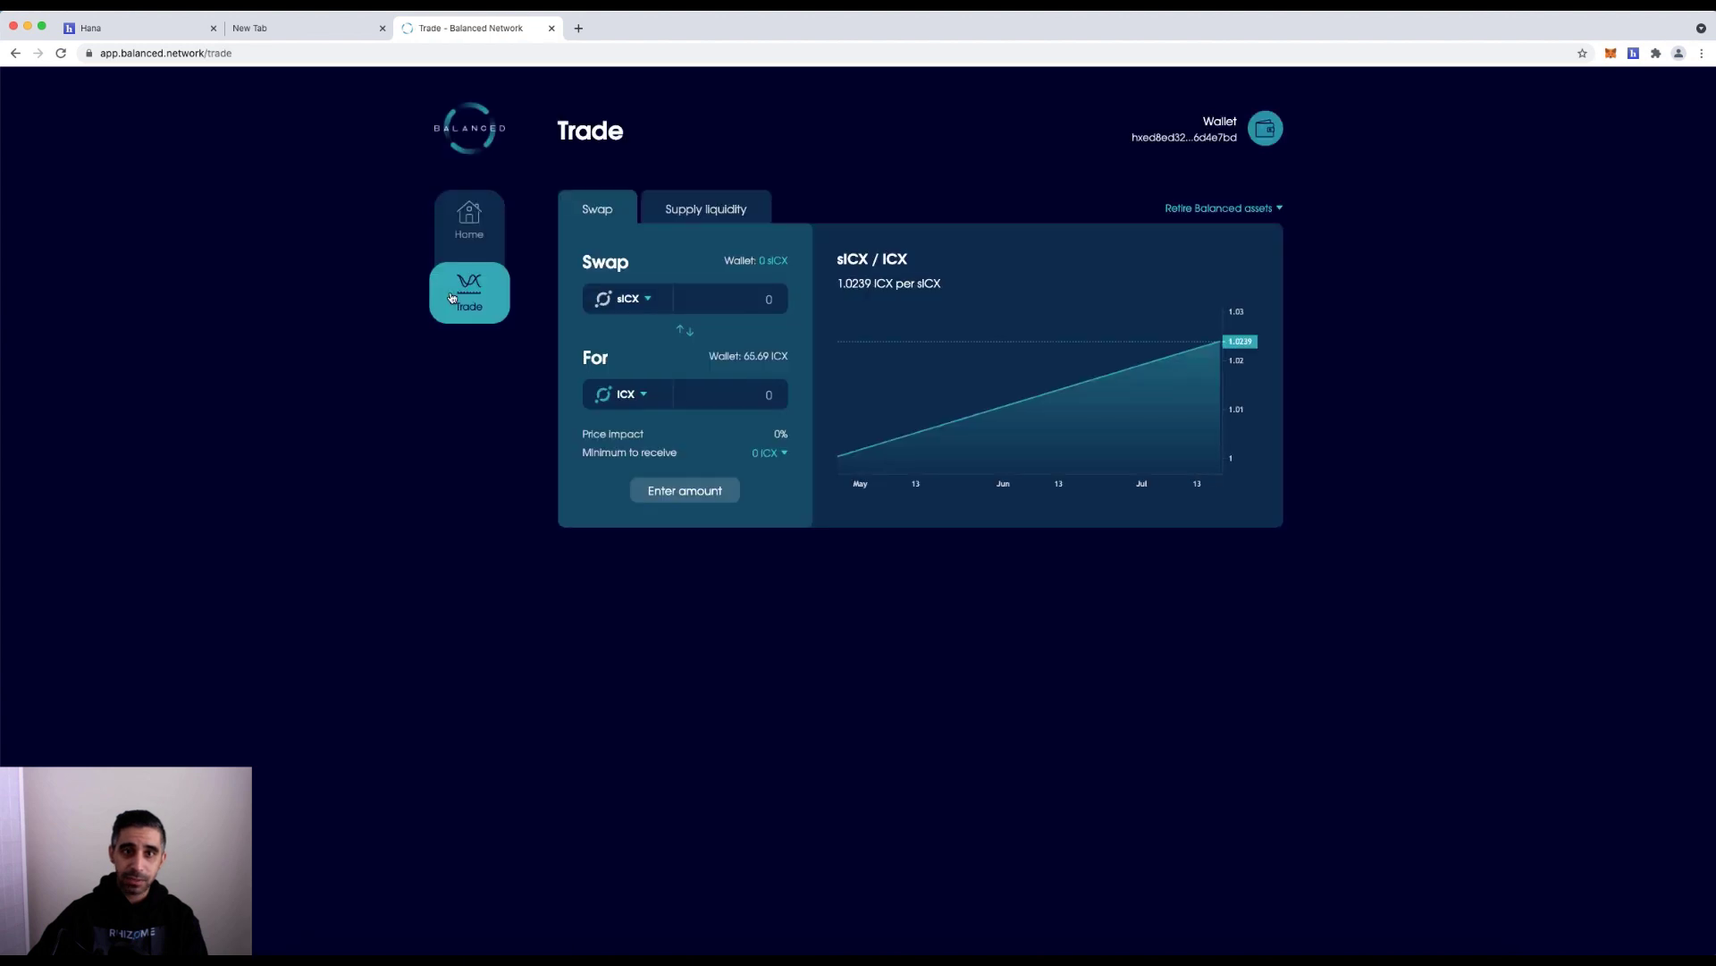
left_click(464, 225)
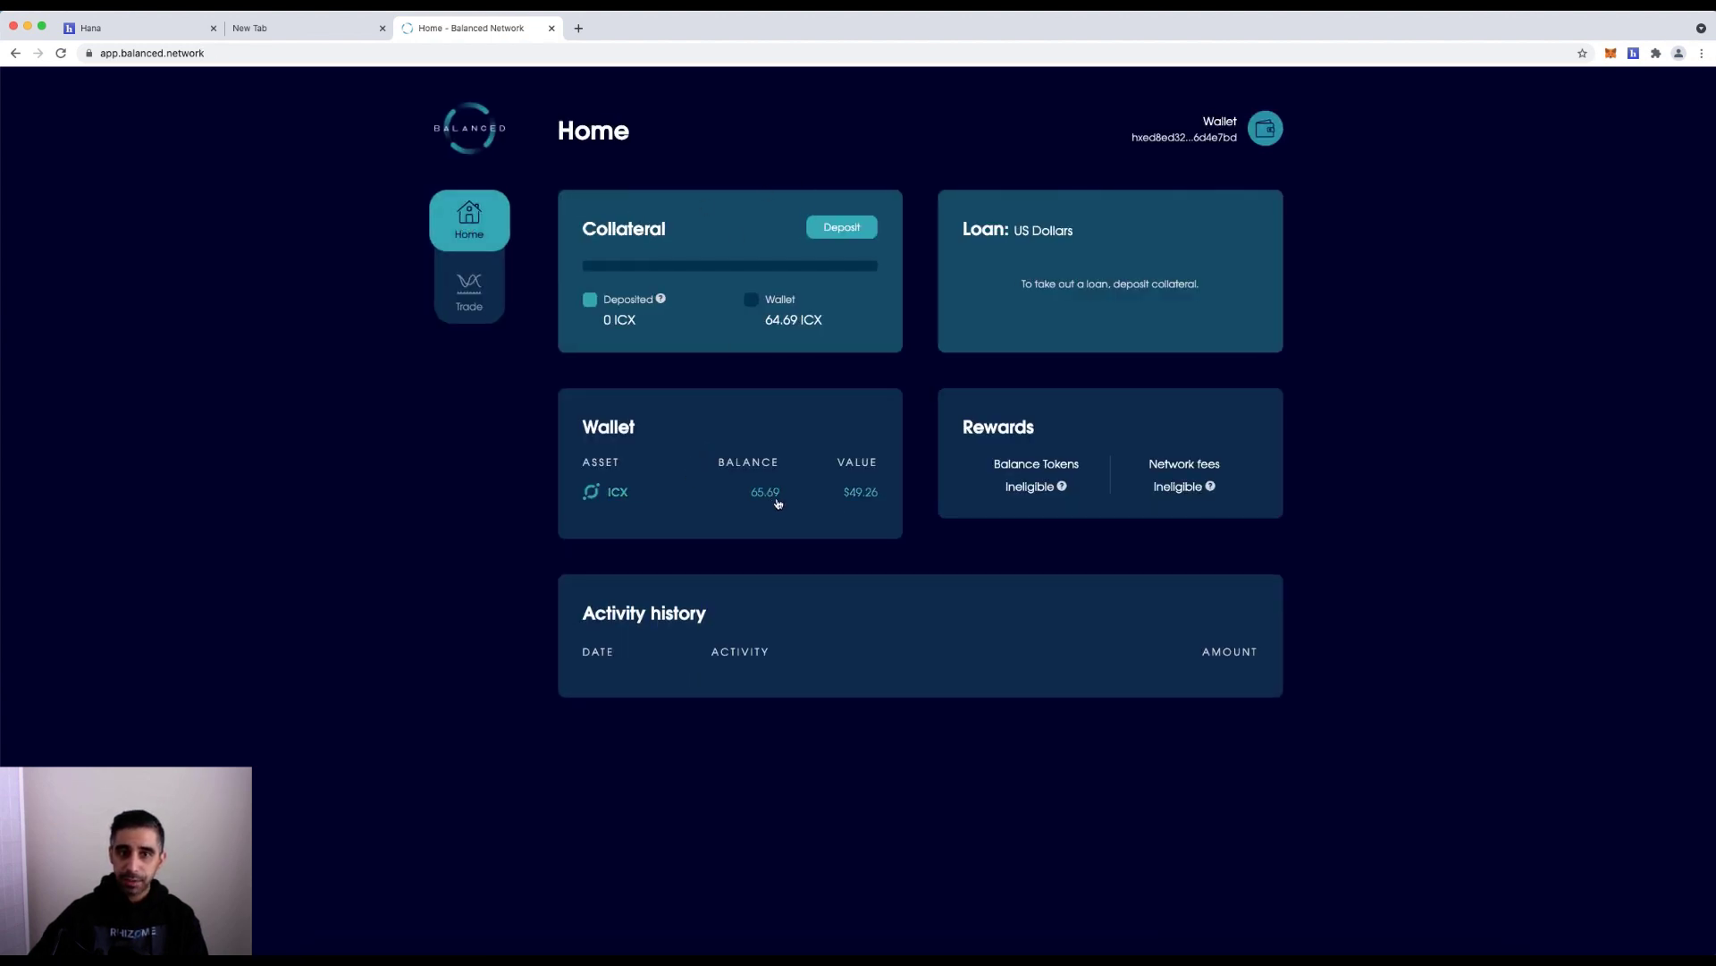
left_click(458, 302)
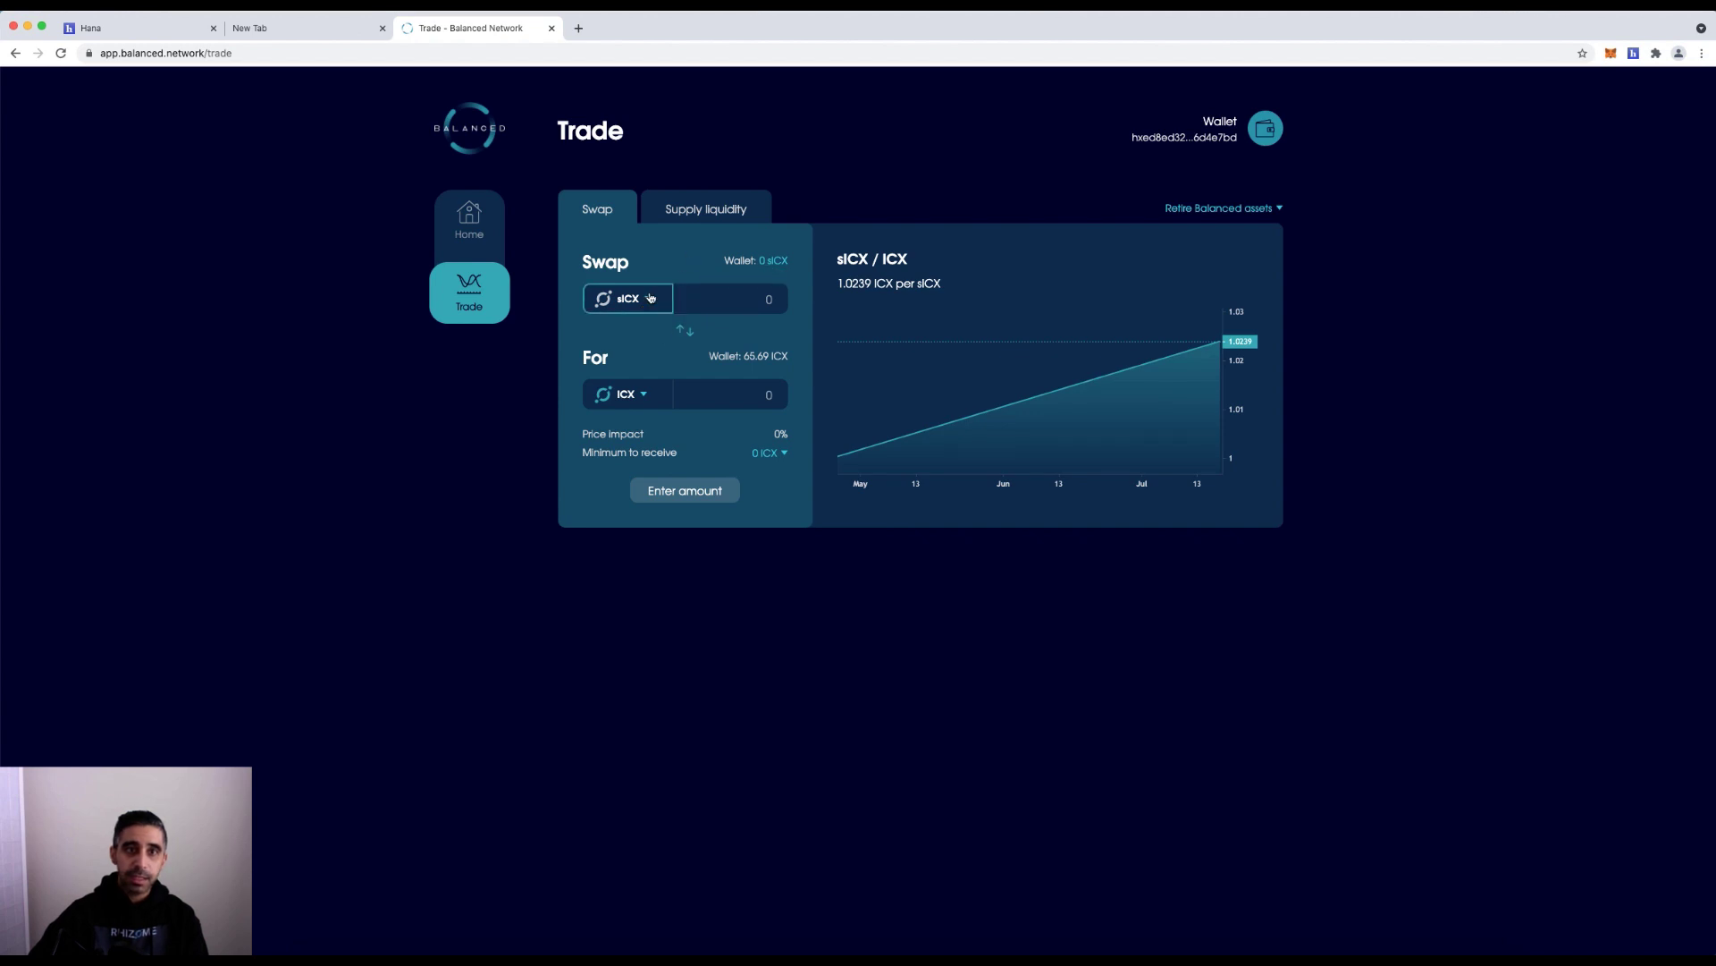
left_click(688, 334)
left_click(728, 298)
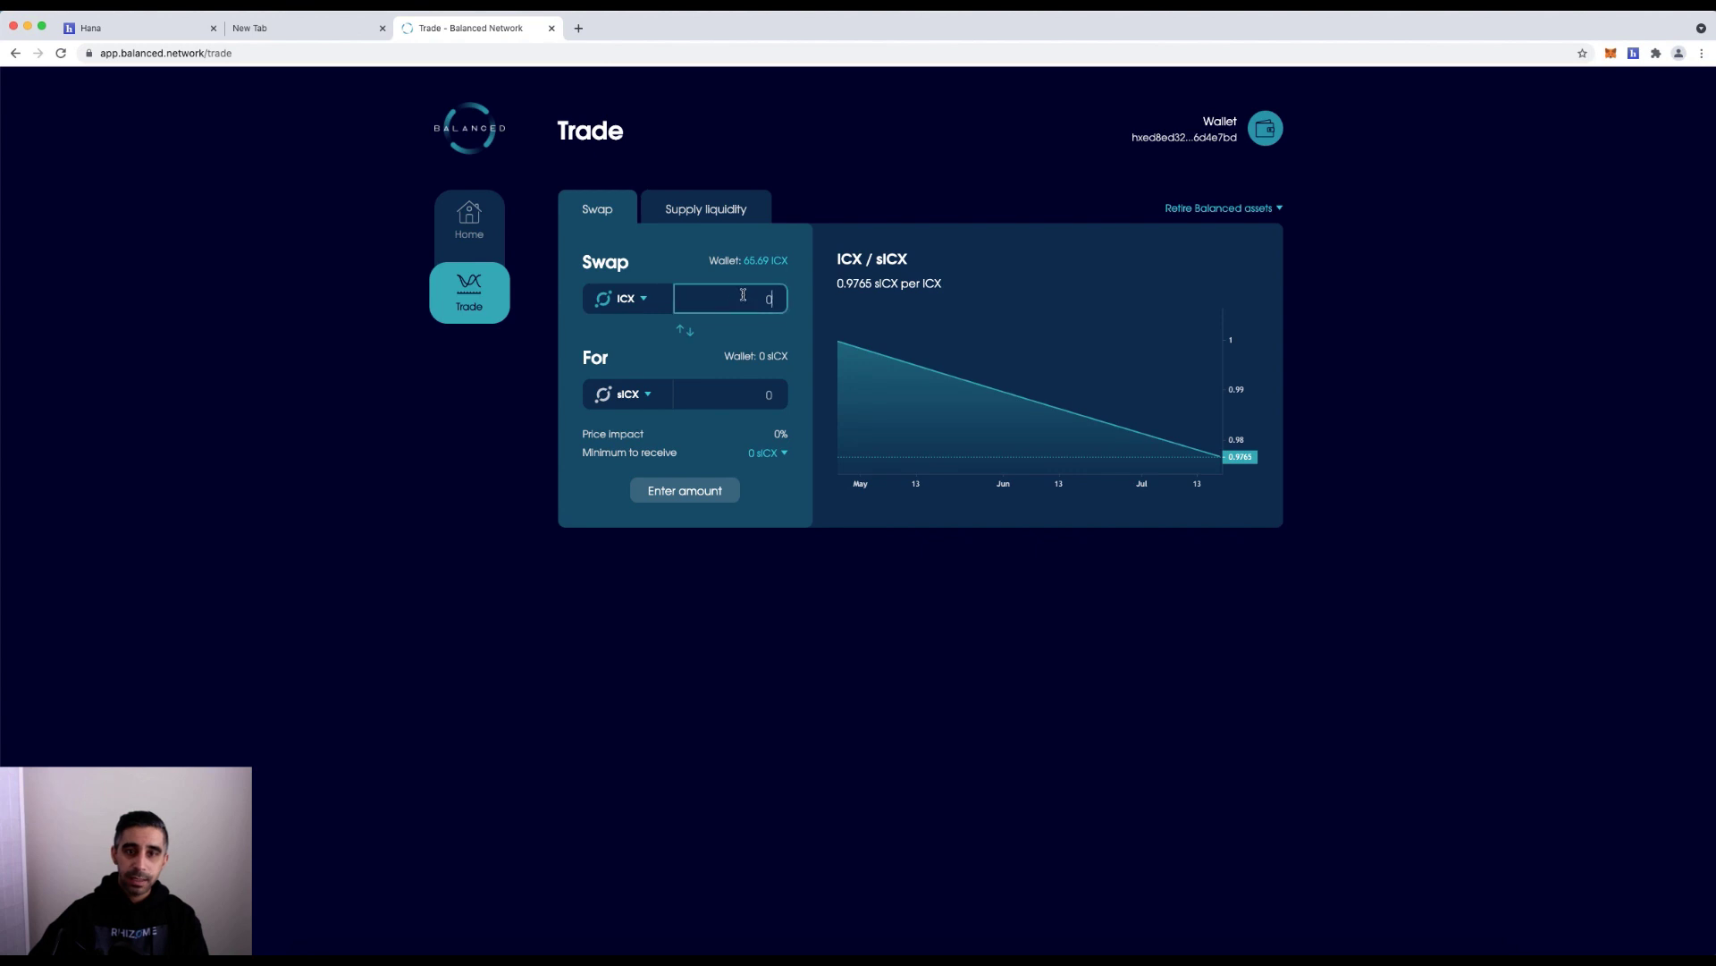
Step: Swap 5 ICX for sICX, authorize it in Hana, and check Home shows 4.88 sICX
type("5")
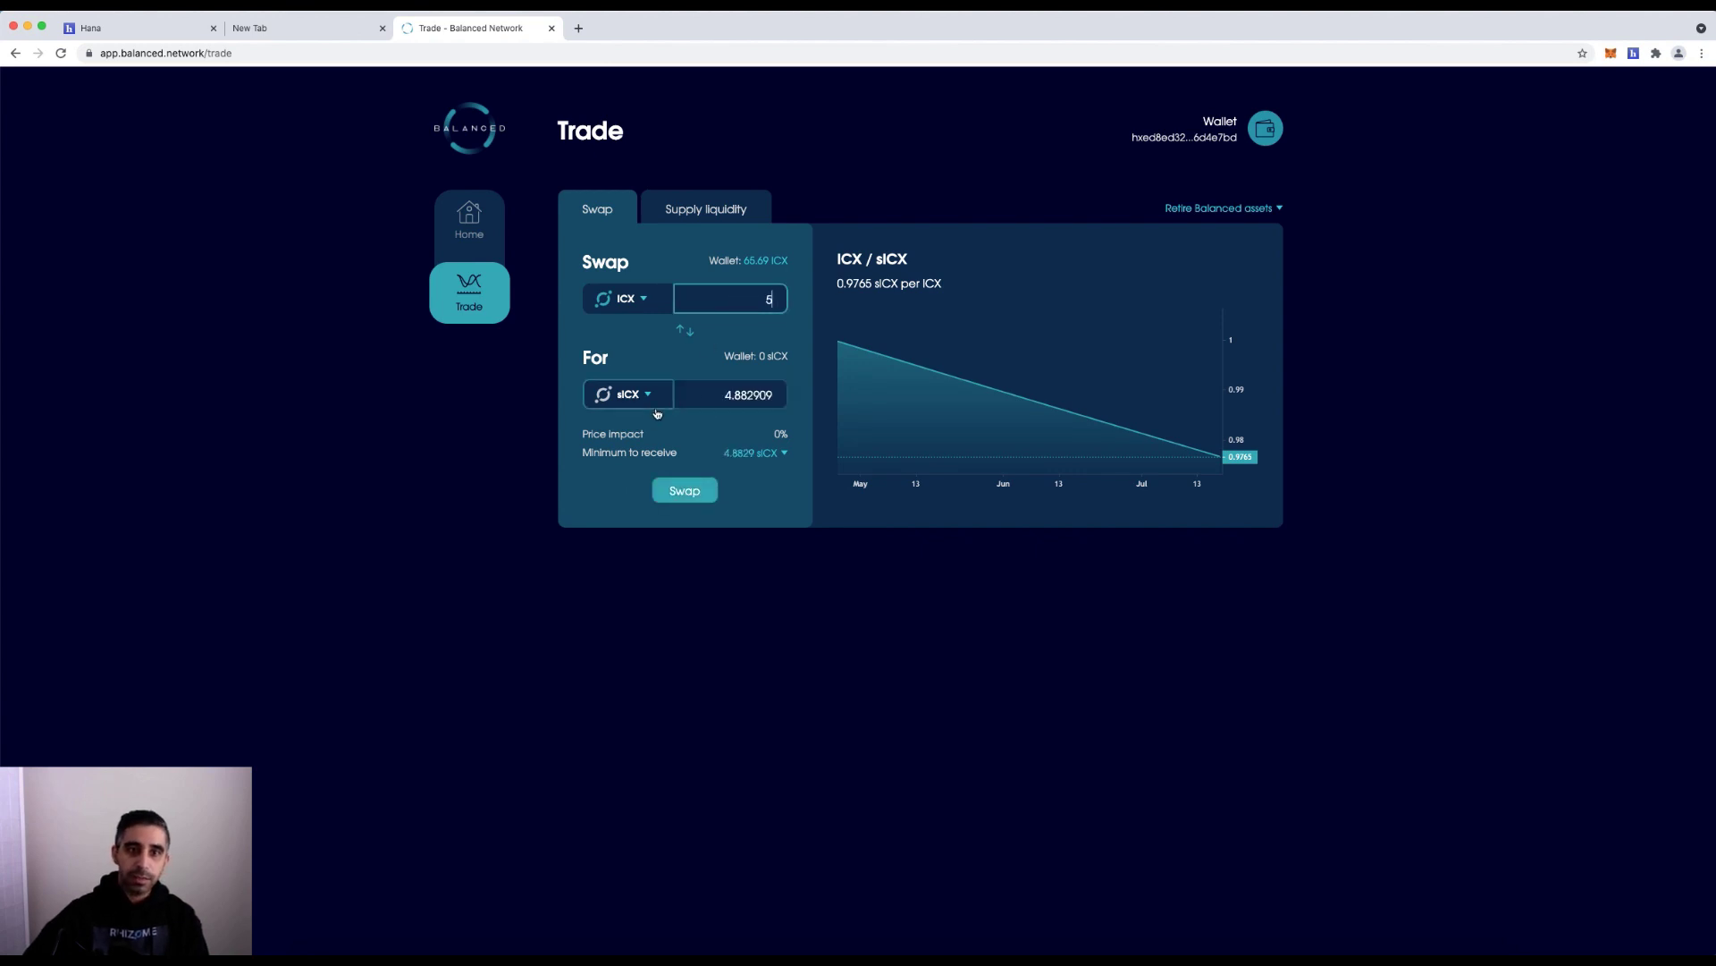
left_click(689, 493)
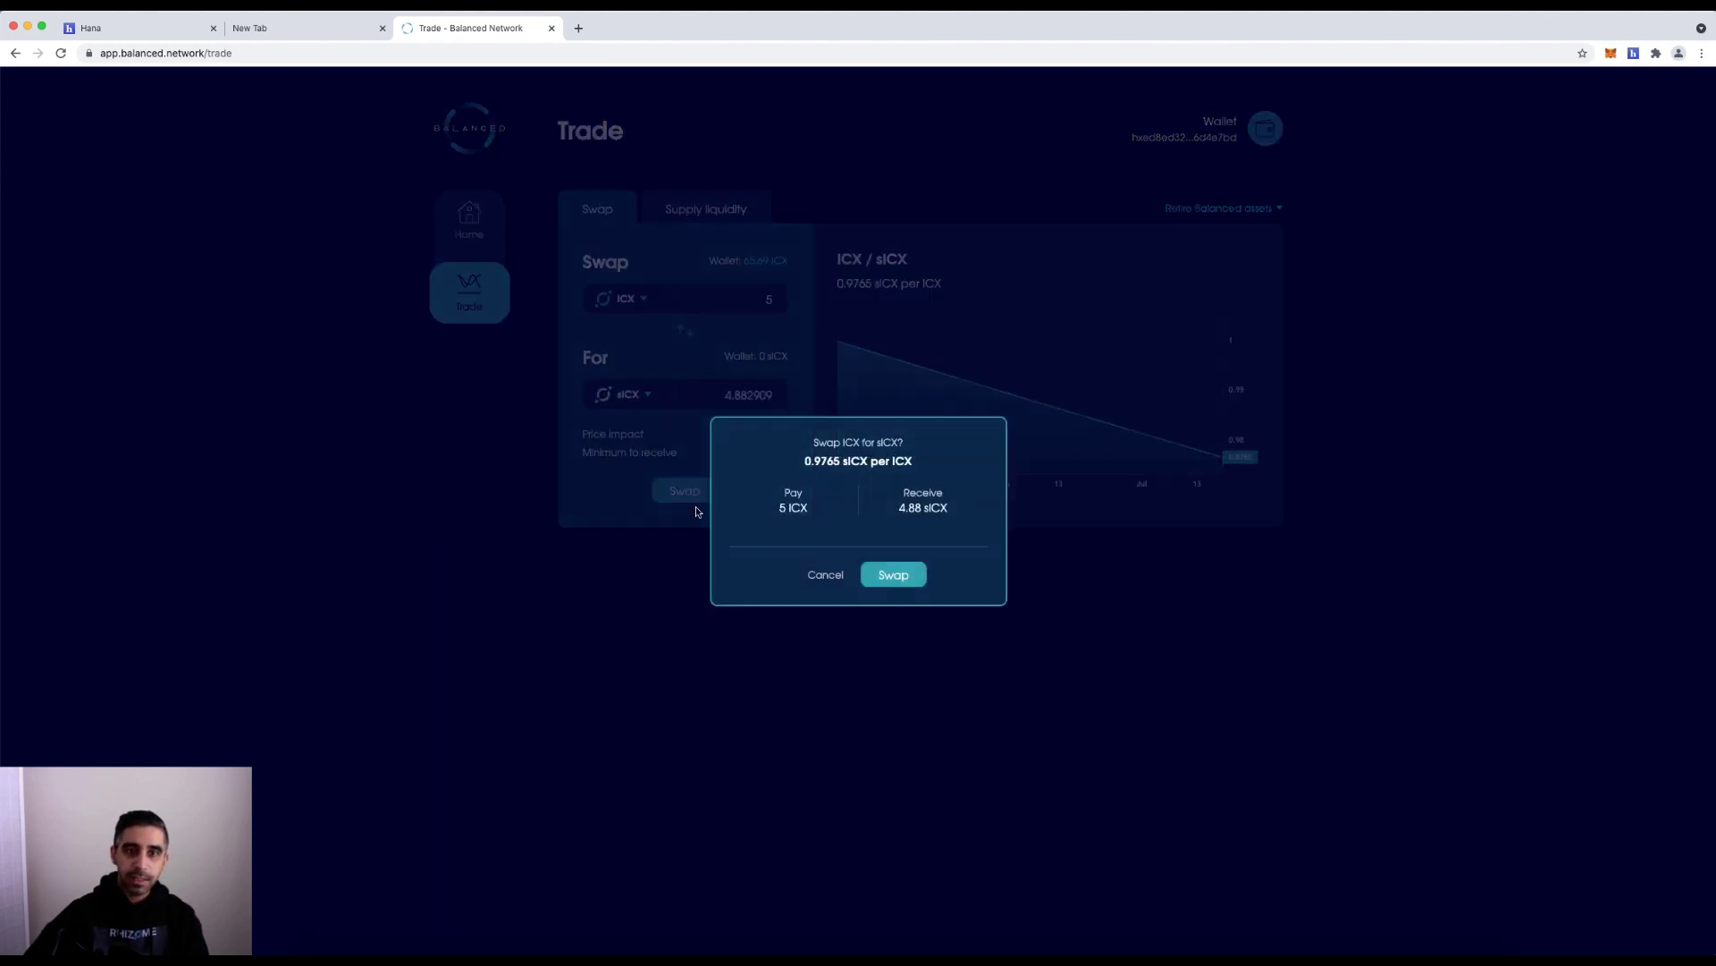
left_click(906, 573)
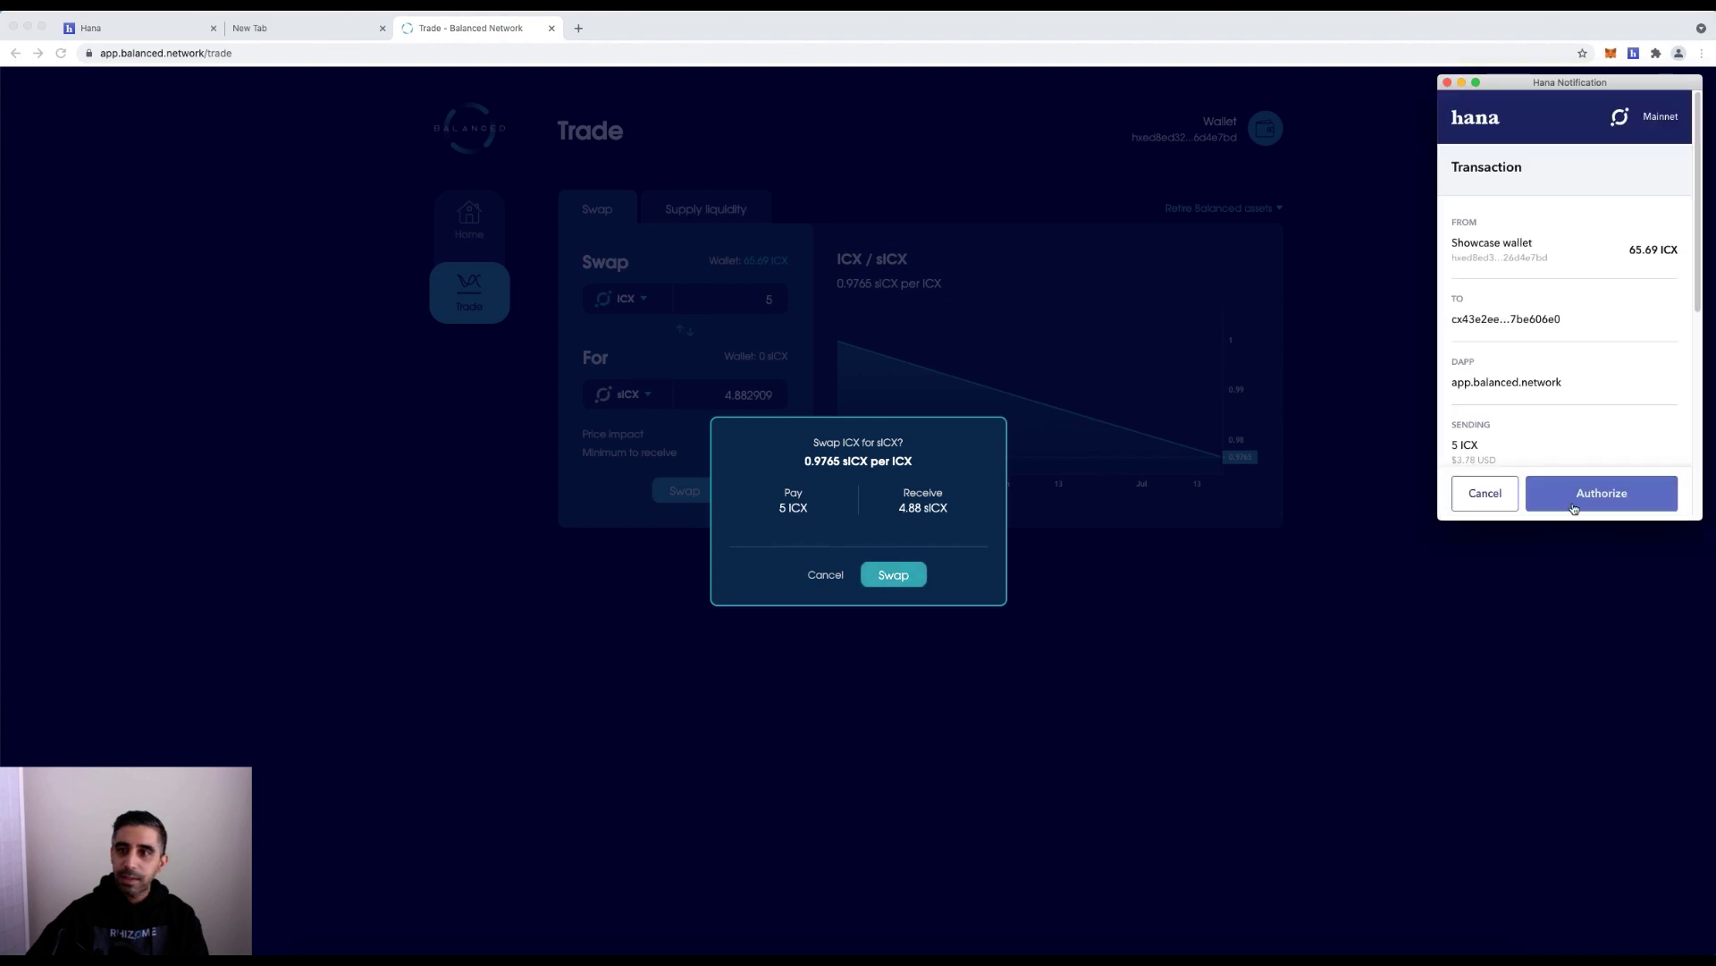
left_click(1574, 507)
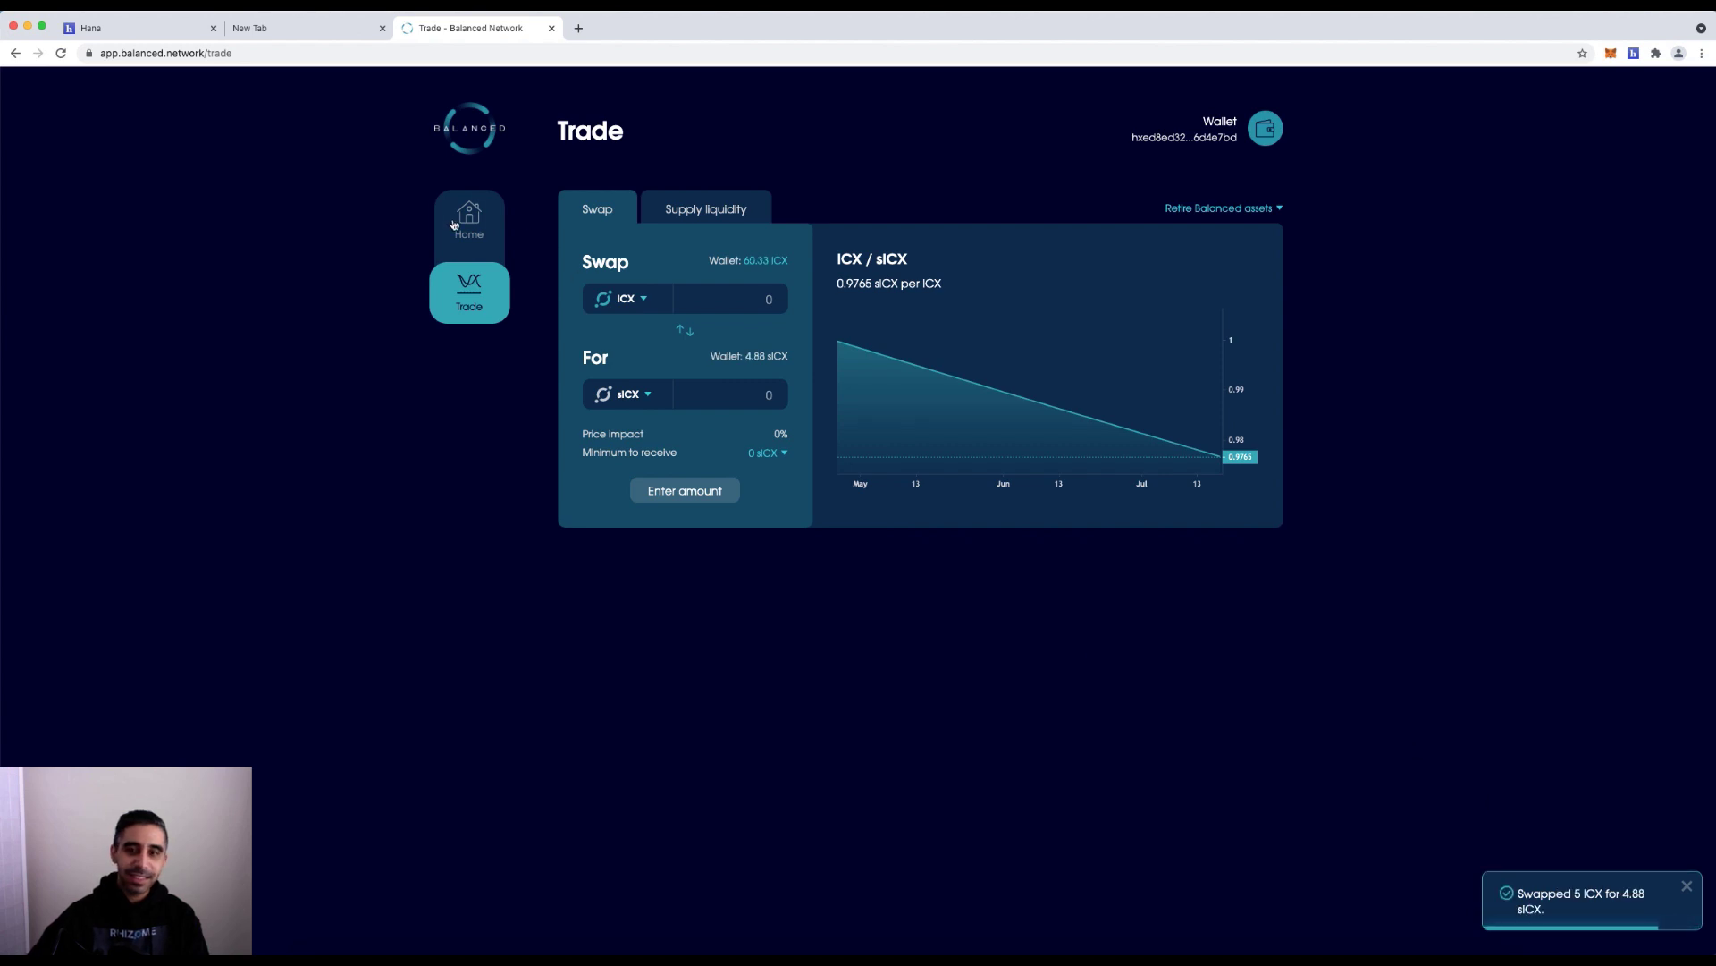
left_click(486, 228)
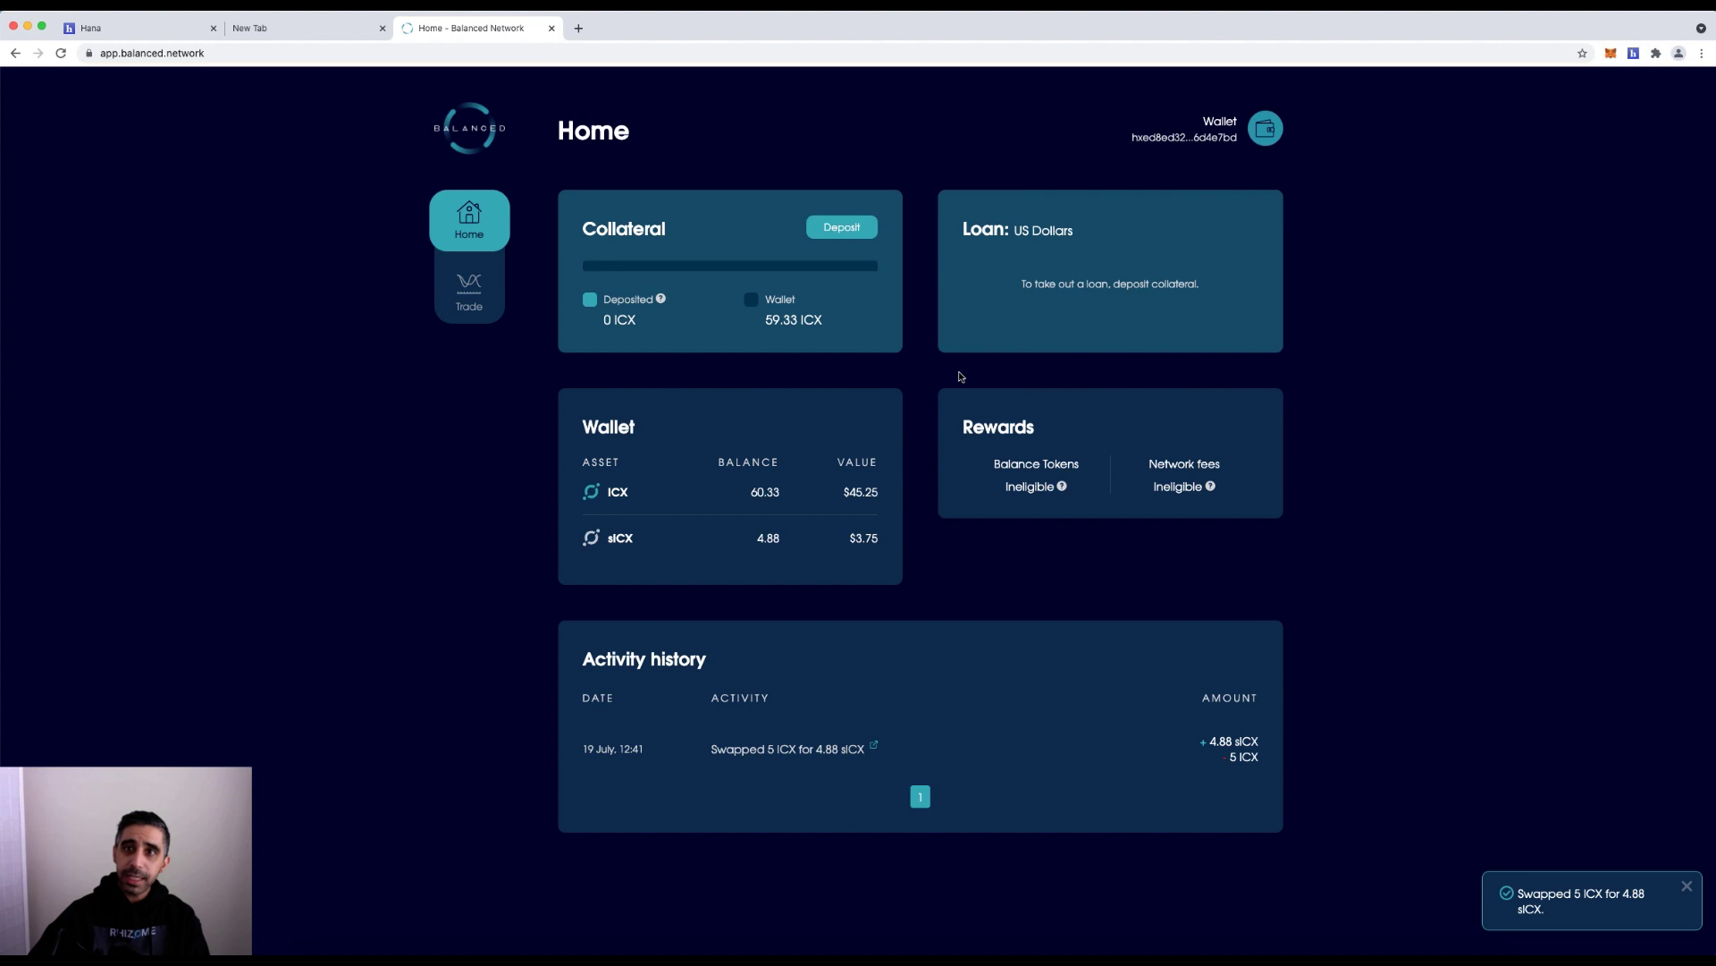
left_click(1268, 128)
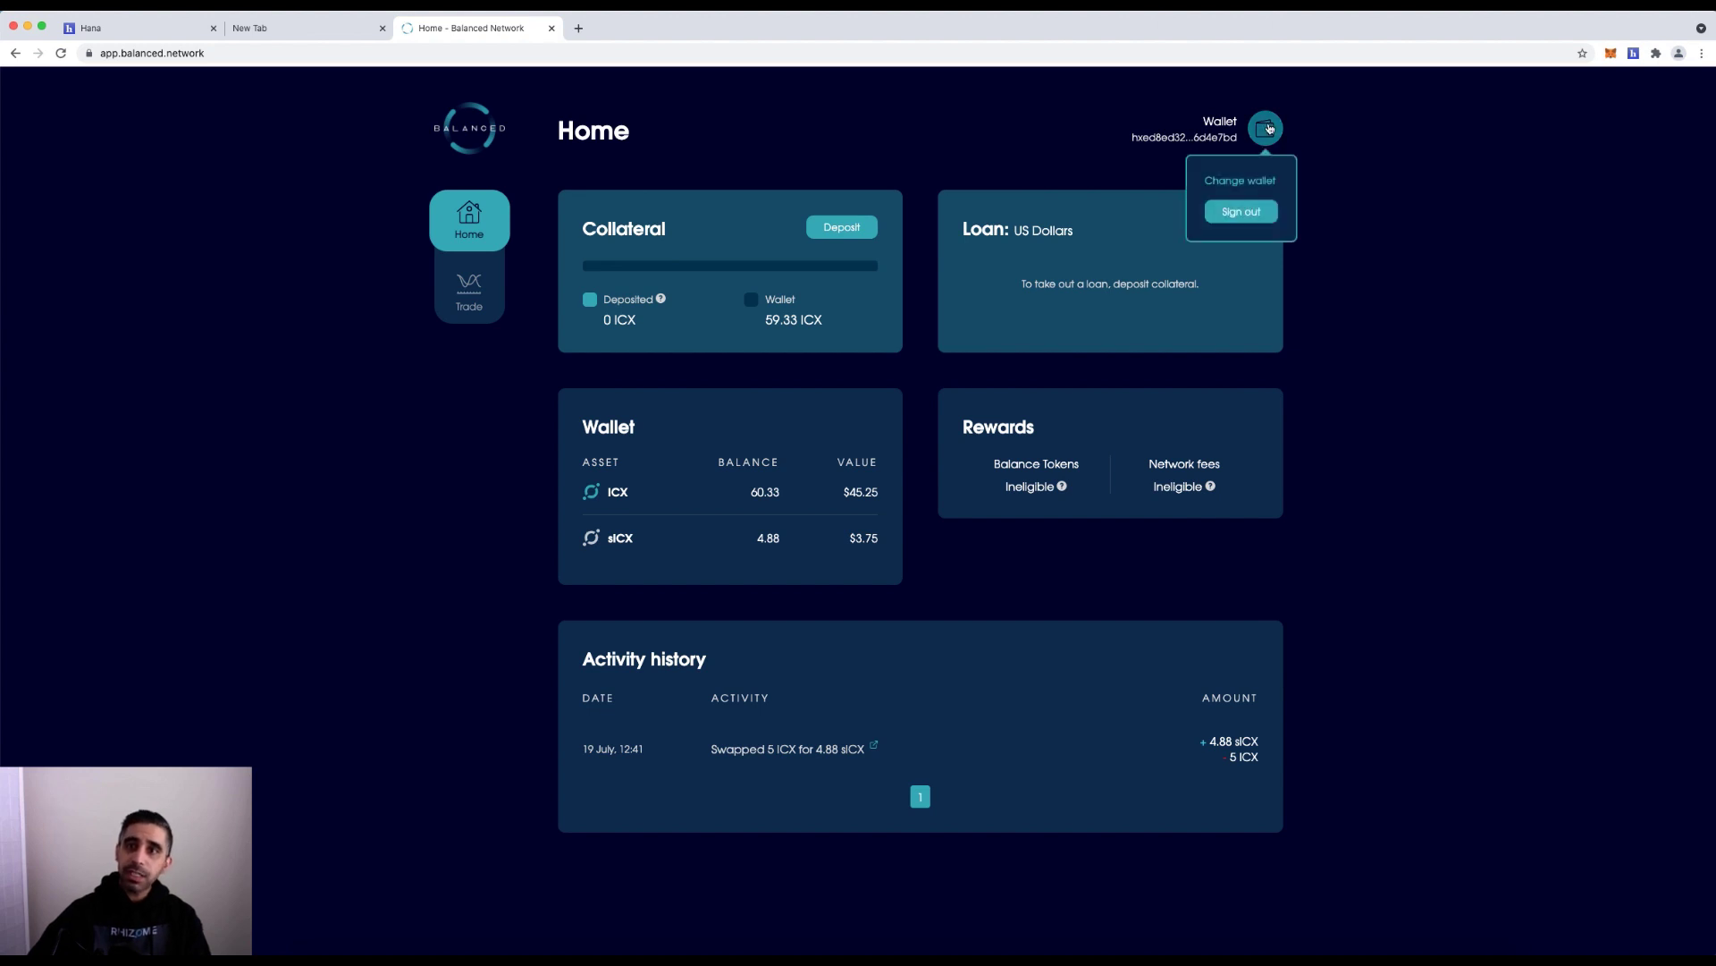
left_click(1274, 182)
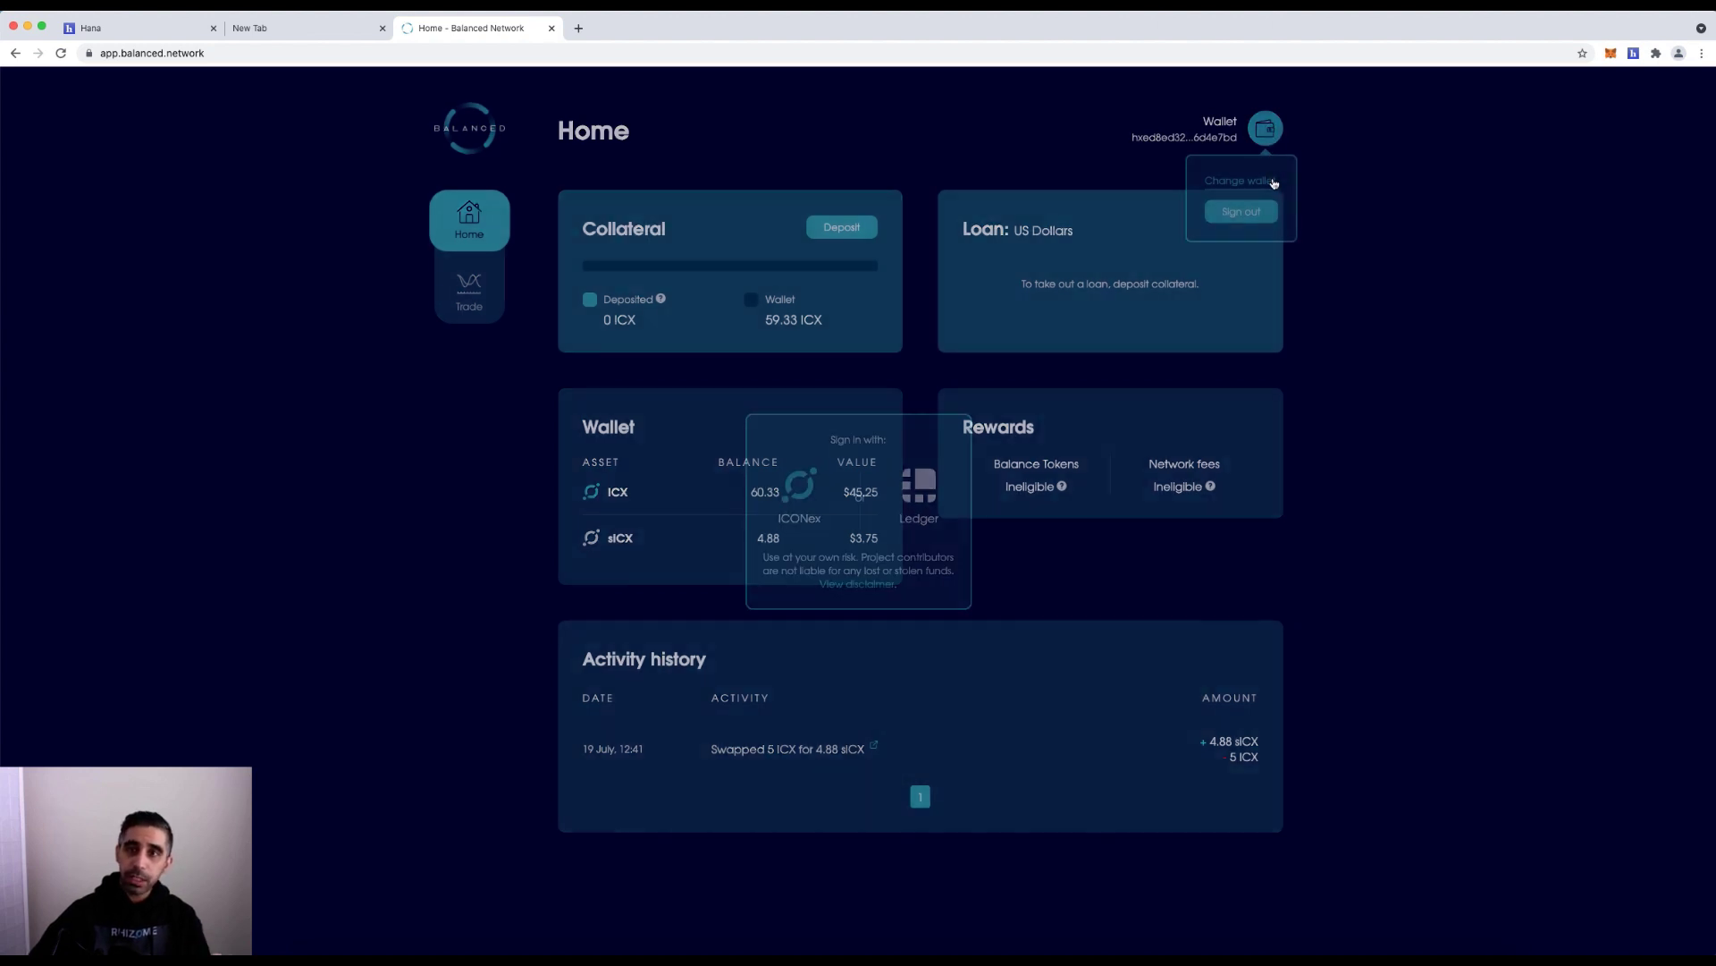
left_click(799, 487)
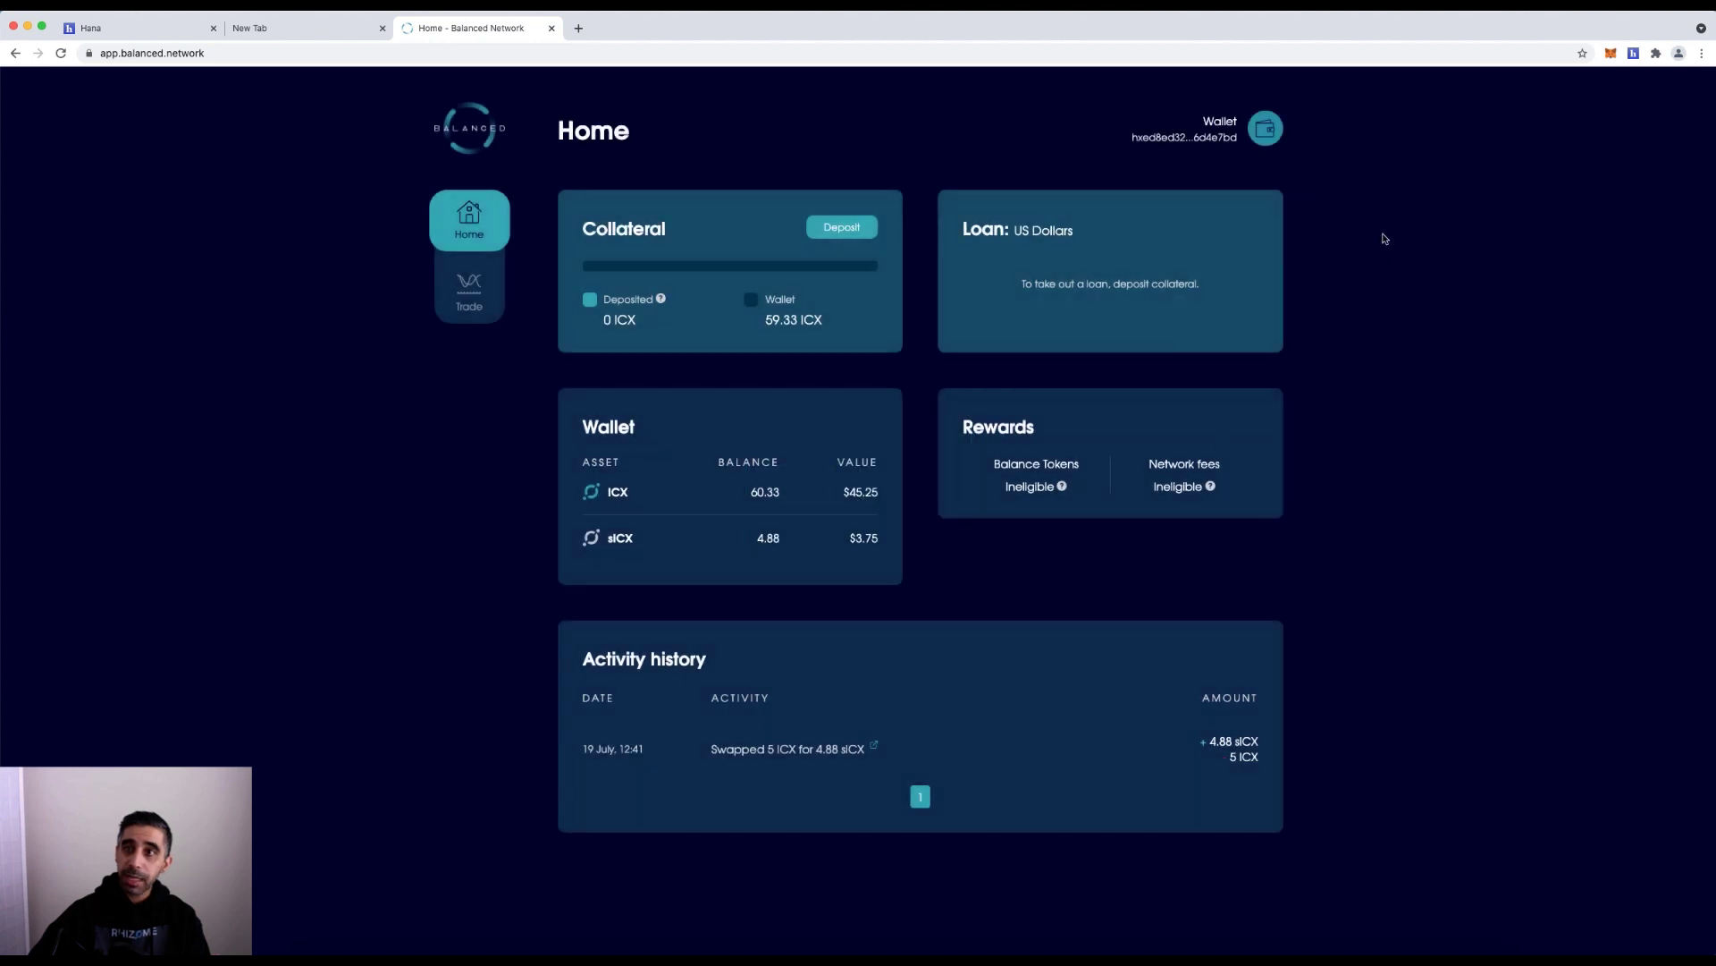
Step: Open Hana from the toolbar and check My wallets shows Showcase connected with 60.33 ICX
left_click(1632, 53)
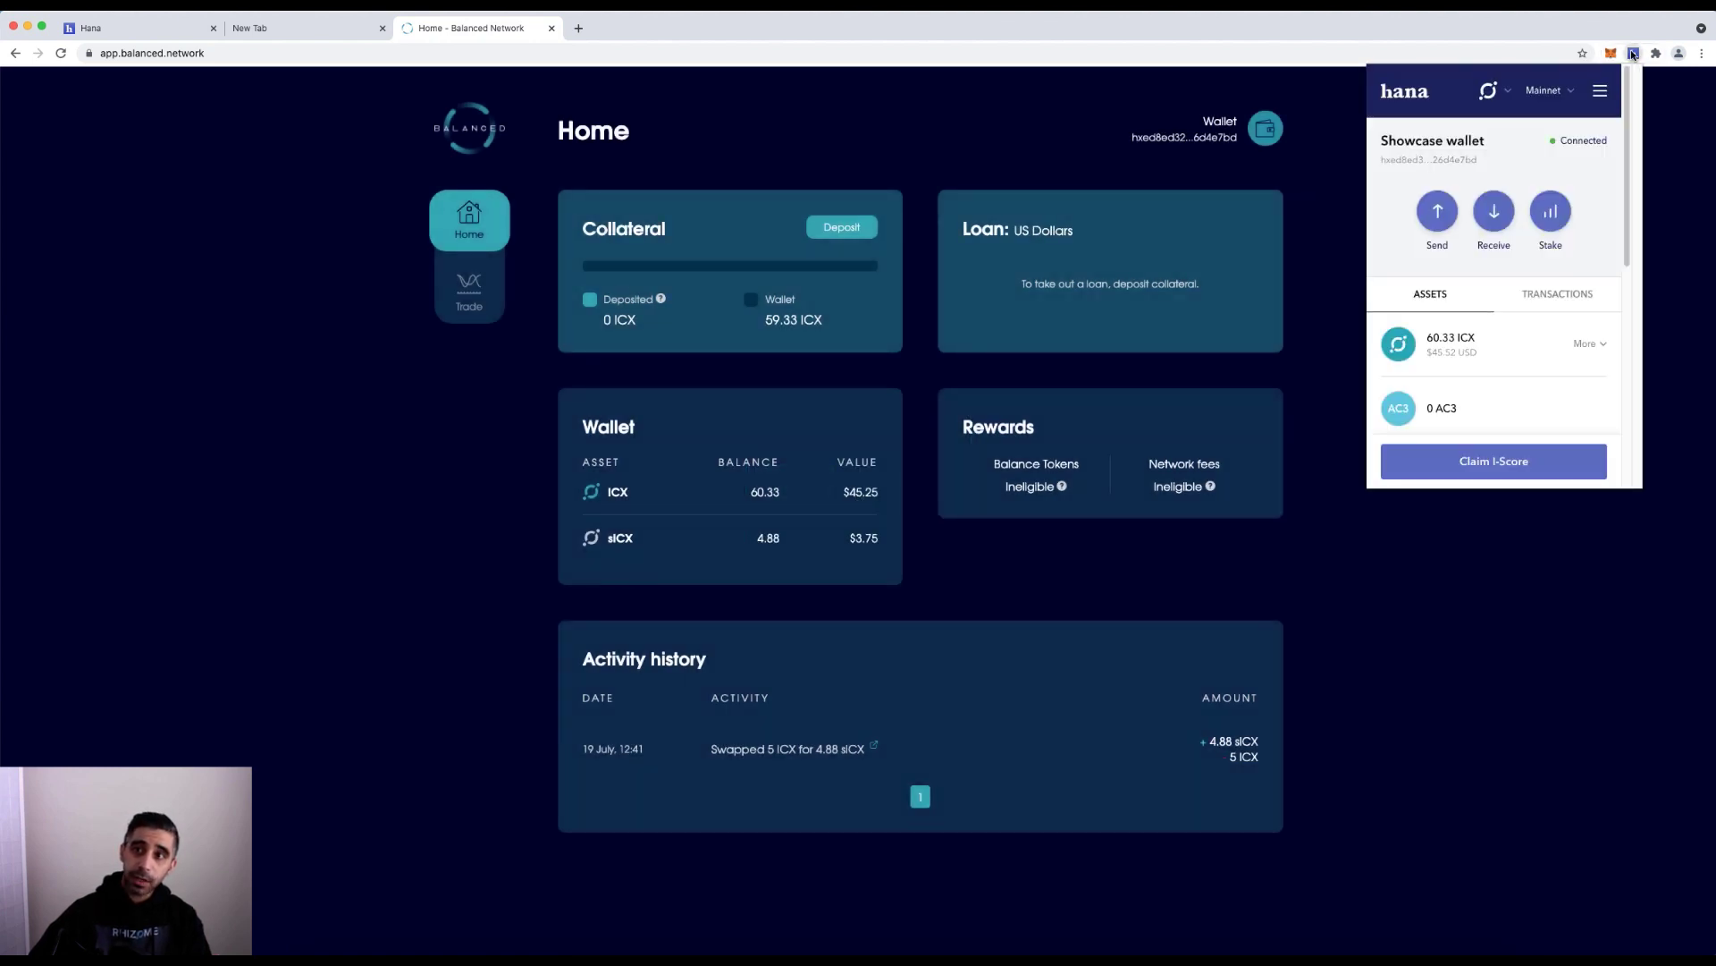
left_click(1600, 93)
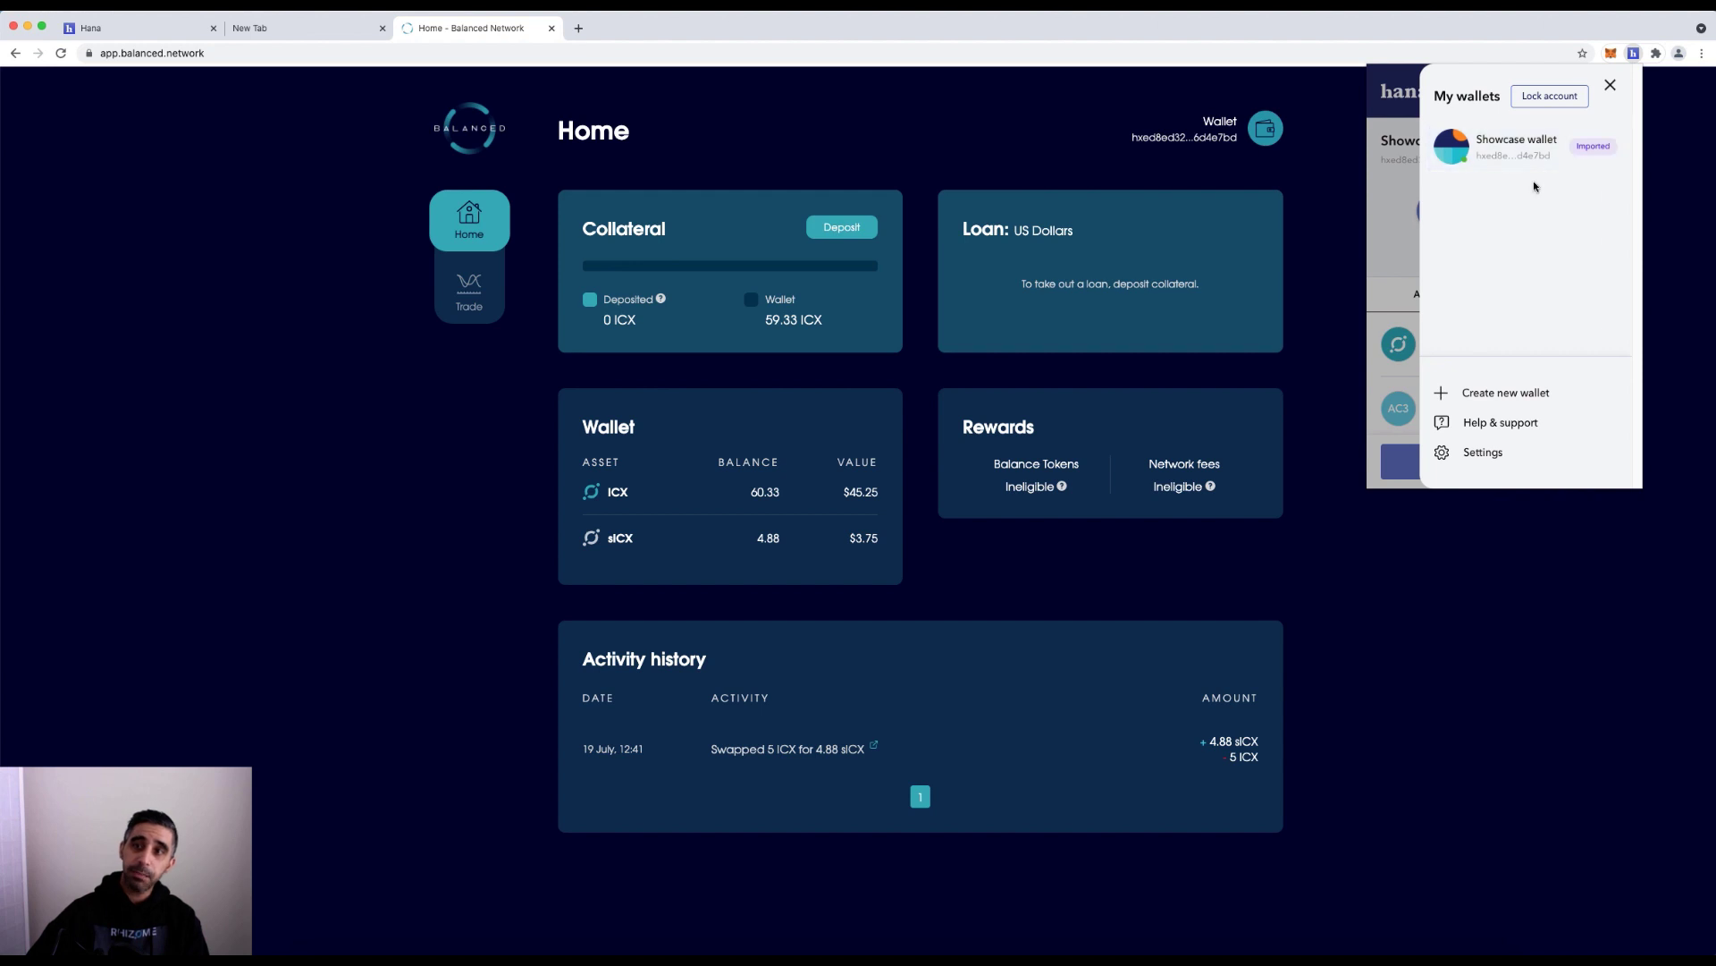
left_click(1398, 180)
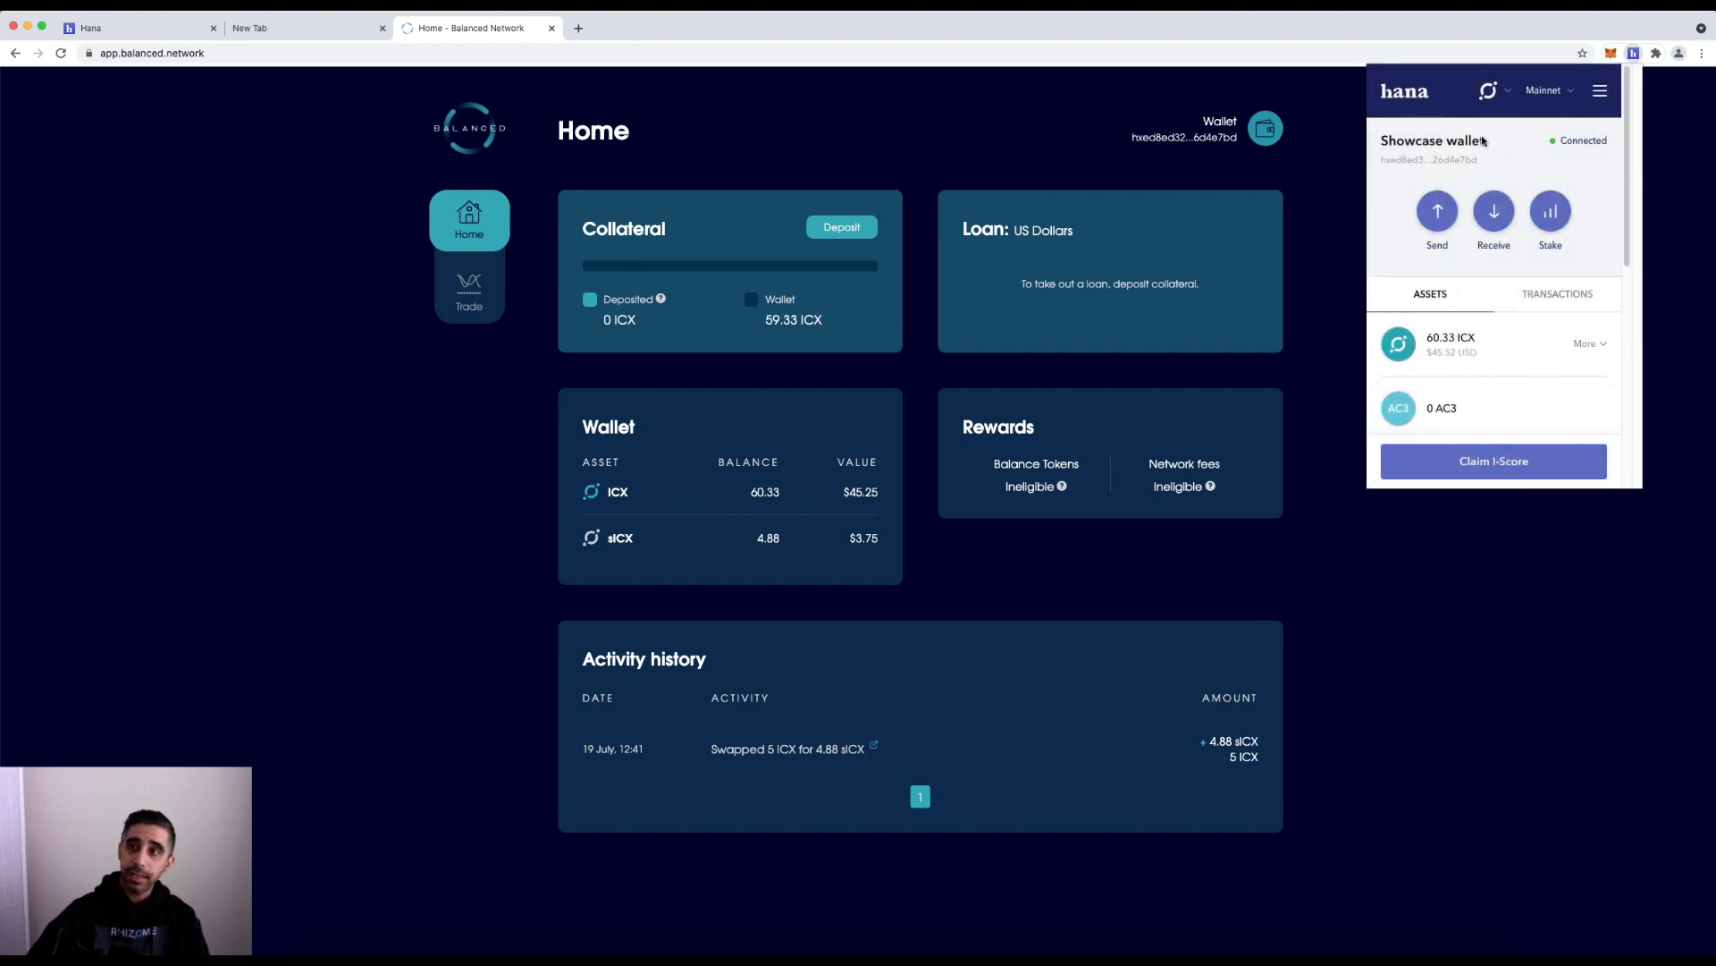